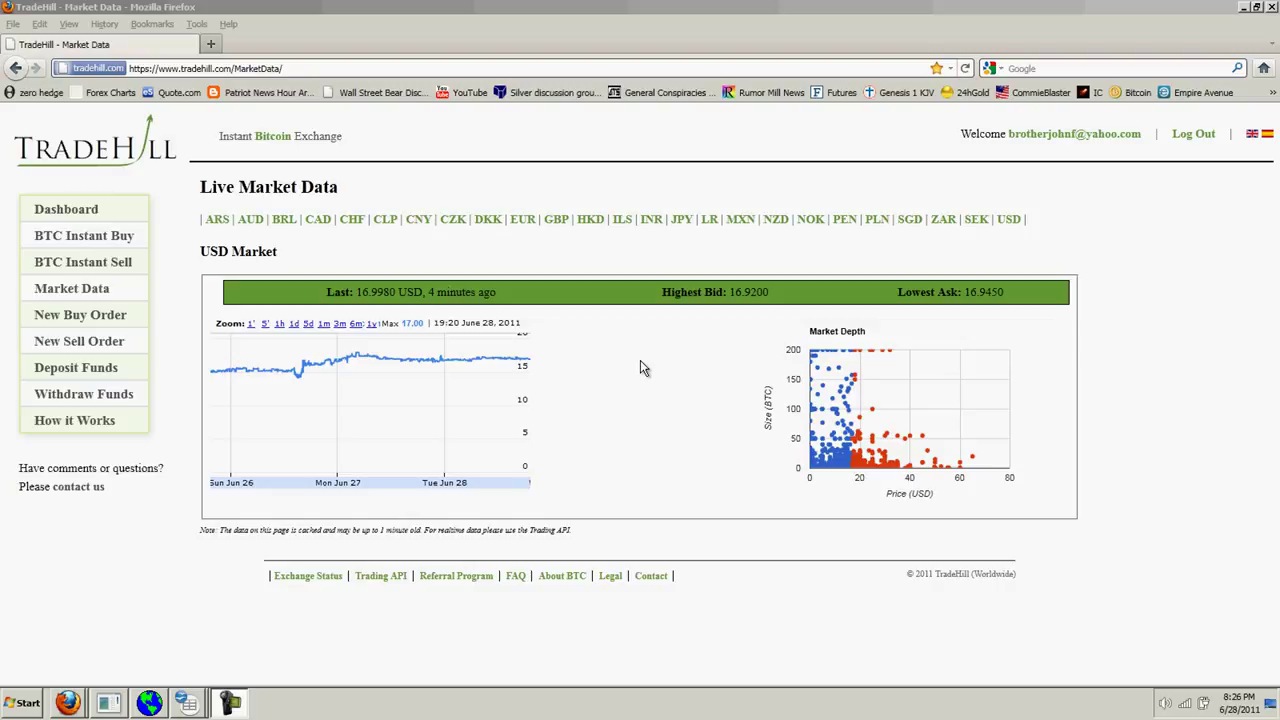
Step the TradeHill price chart through the 5-minute, 1-hour and 3m/5-day zoom levels.
left_click(264, 324)
left_click(279, 324)
left_click(293, 324)
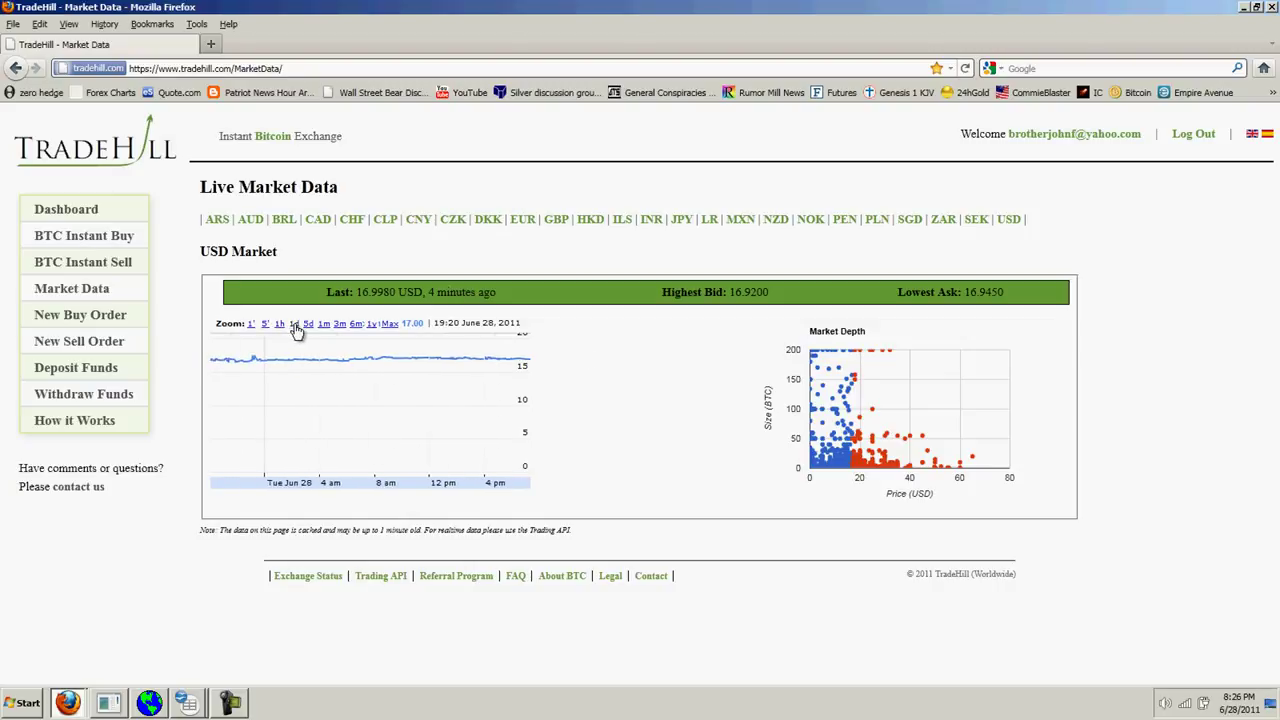
left_click(308, 324)
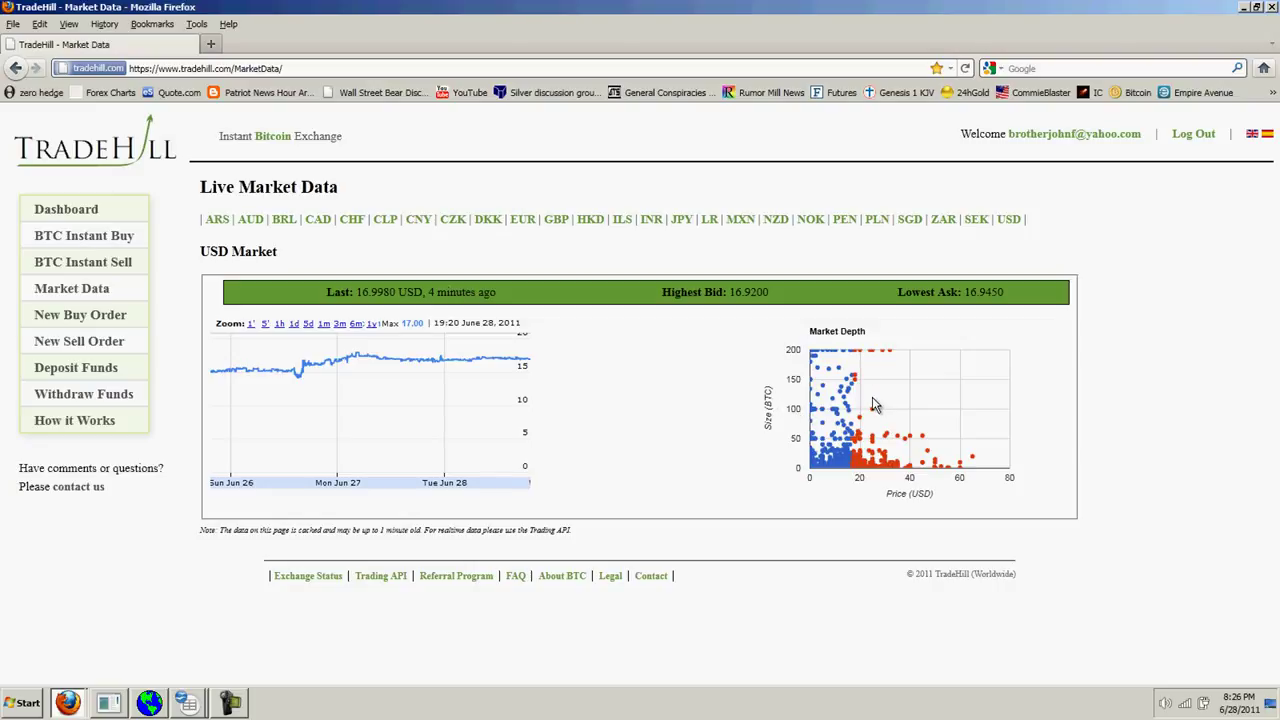
Examine the Market Depth chart, then bring up the Sierra Chart daily mtgoxUSD chart.
mouse_move(859, 396)
mouse_move(838, 472)
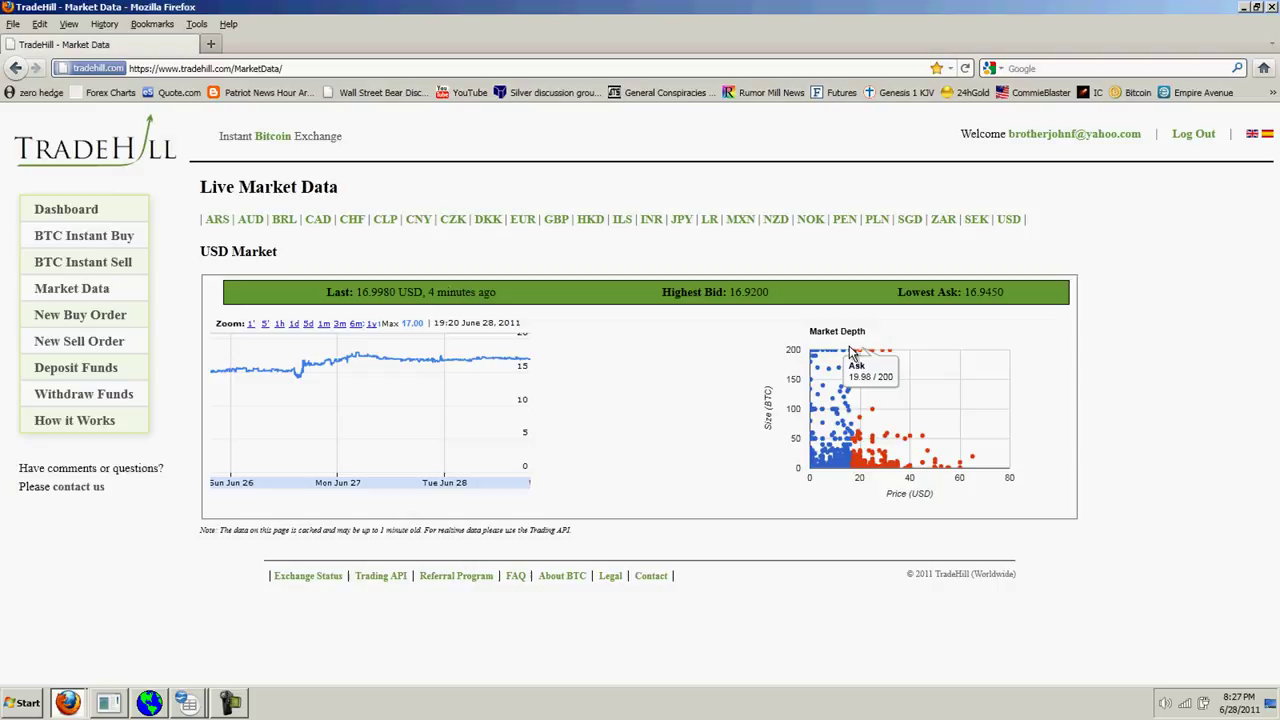
mouse_move(838, 362)
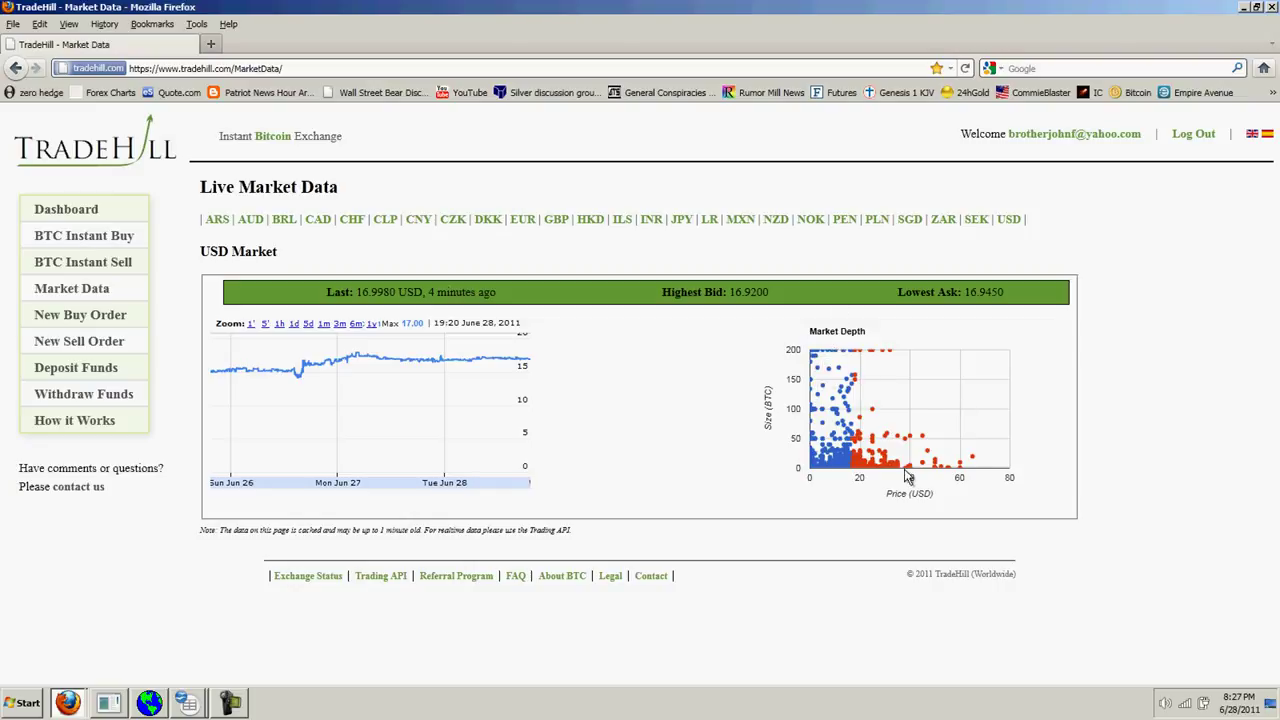
mouse_move(818, 438)
left_click(148, 702)
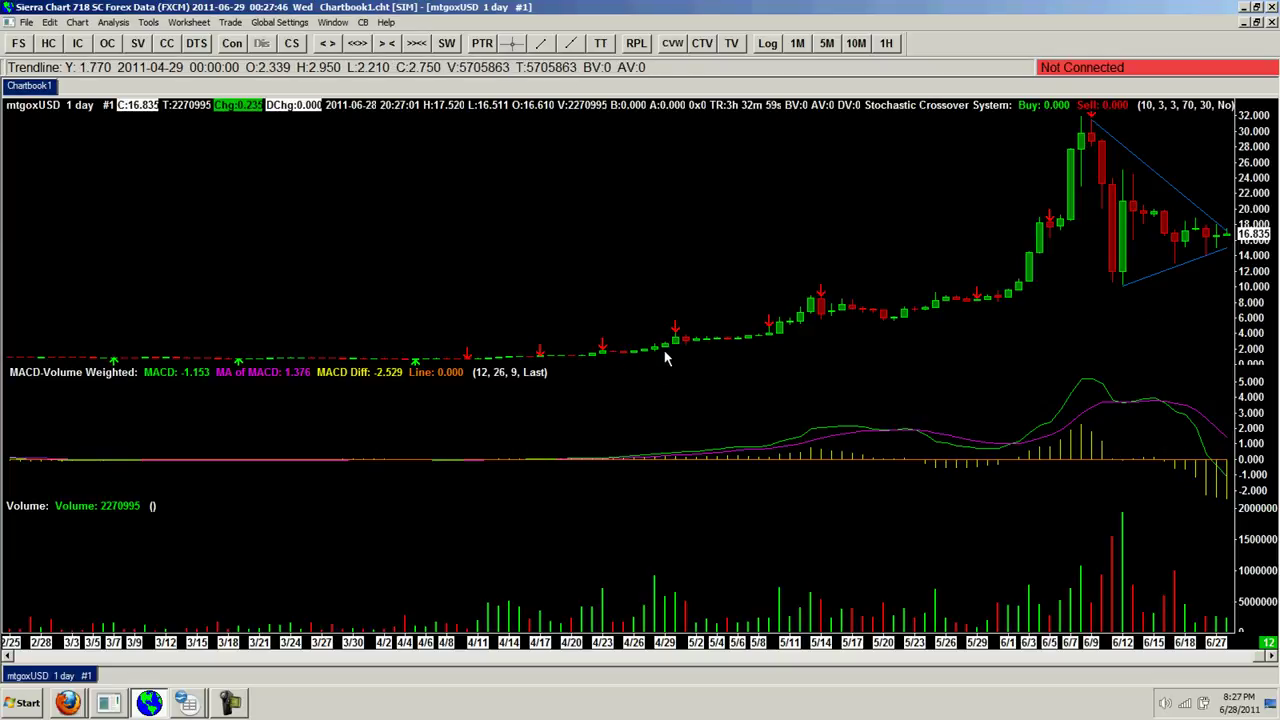
Draw a rising trendline from the late-April low to the mid-June bottom on the mtgoxUSD daily chart.
left_click_drag(670, 357, 1236, 276)
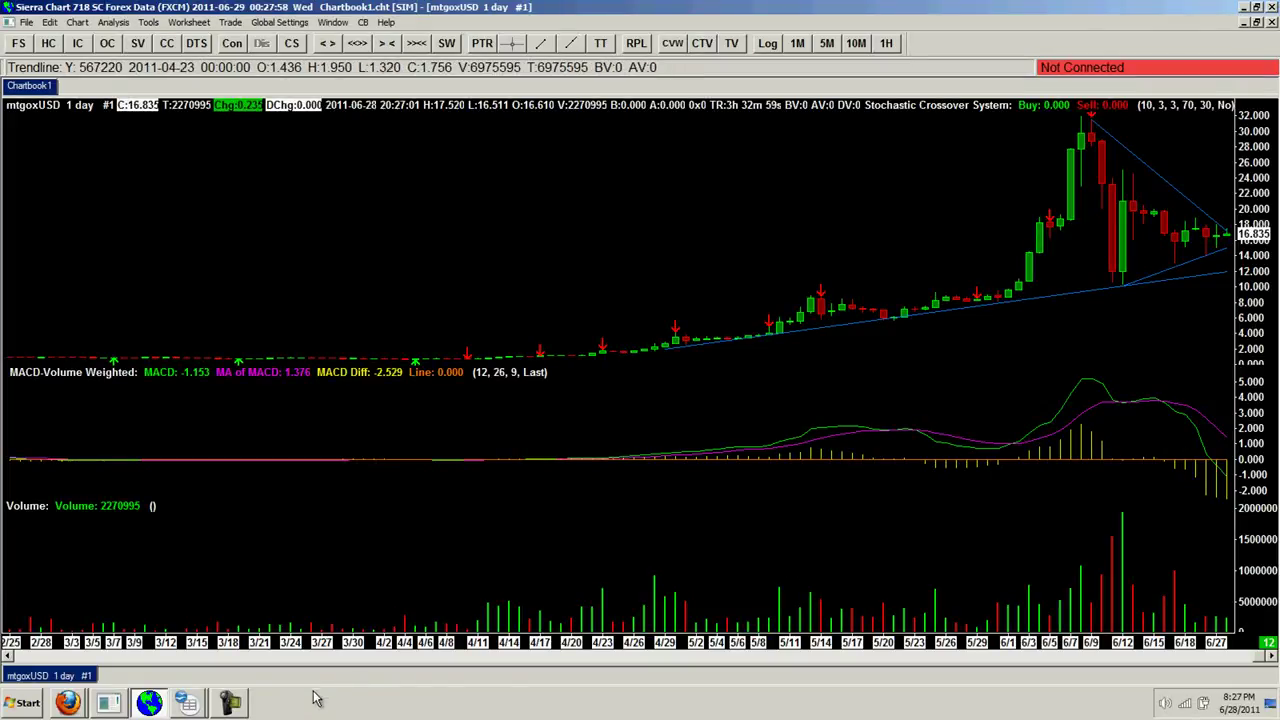
Back in Firefox, open Mt.Gox's Trade Data page and scroll down to the bid Depth Table.
left_click(66, 704)
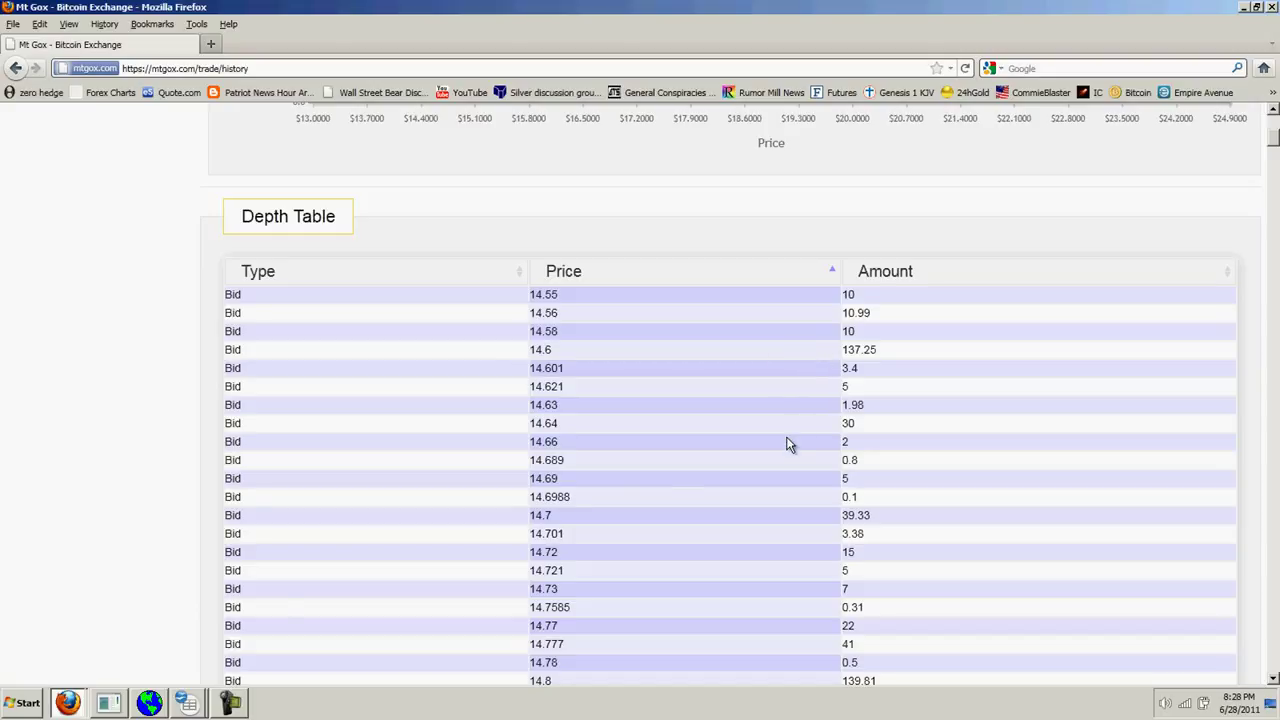
scroll(787, 443, "up", 8)
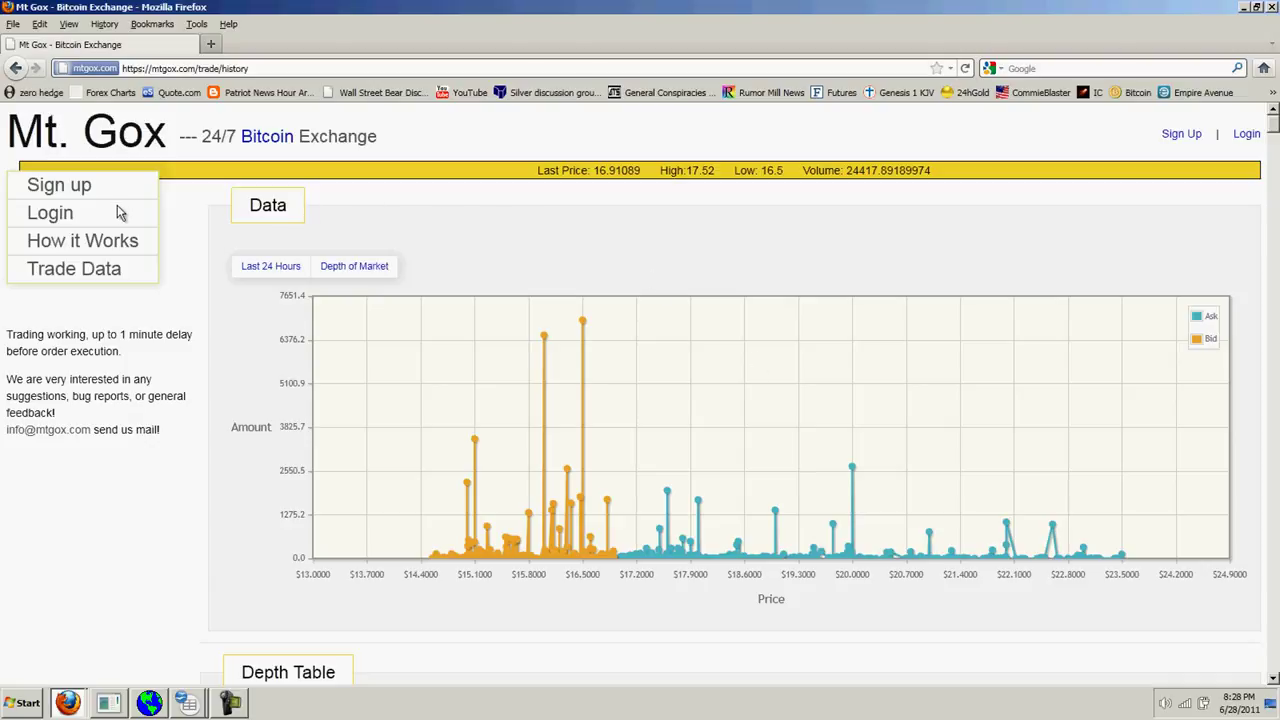
triple_click(55, 278)
left_click(294, 249)
scroll(798, 392, "down", 3)
scroll(796, 386, "down", 5)
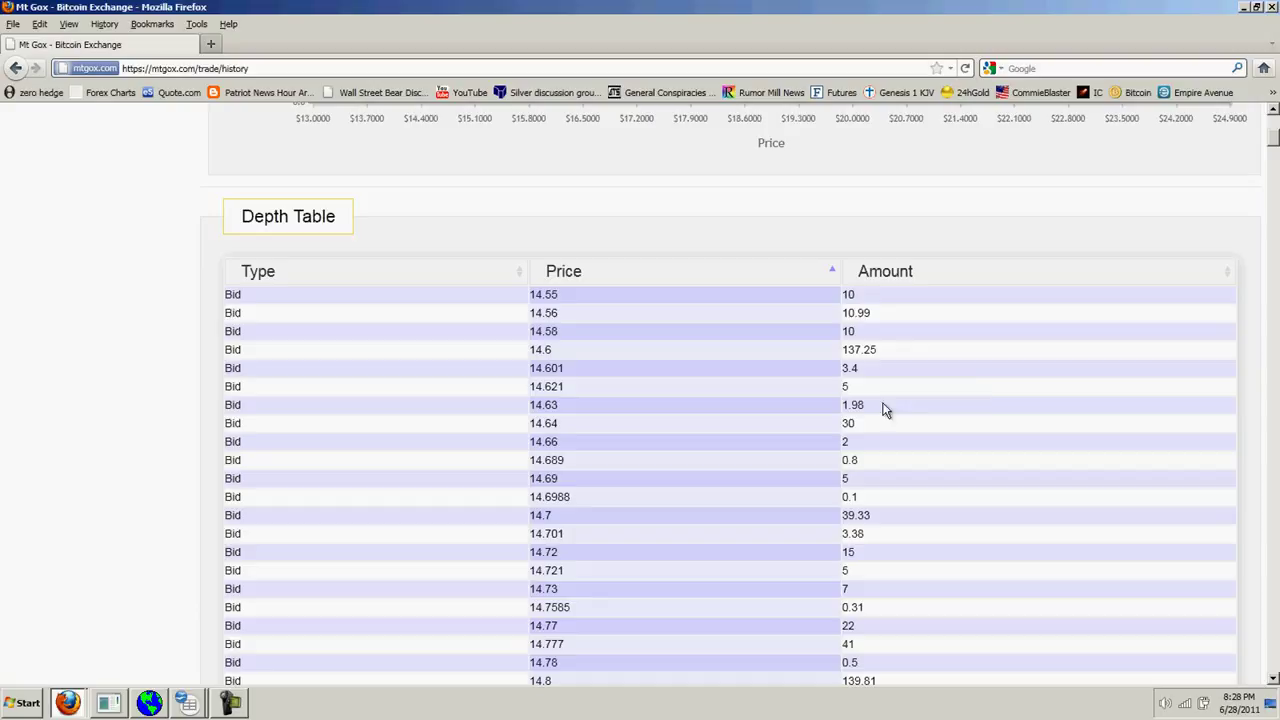
scroll(1044, 372, "down", 5)
scroll(1044, 372, "up", 5)
scroll(1017, 437, "down", 20)
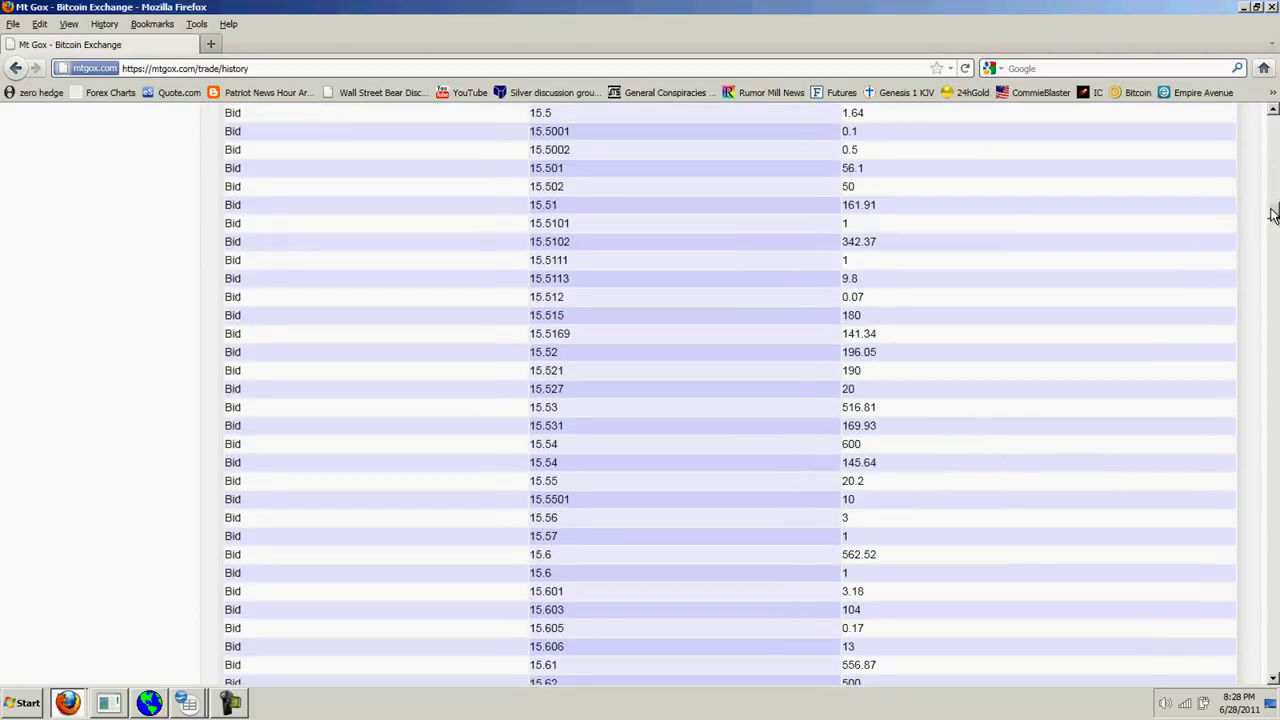
Select the whole 955-entry depth table, first bid through last ask, and copy it.
left_click_drag(1272, 214, 1272, 140)
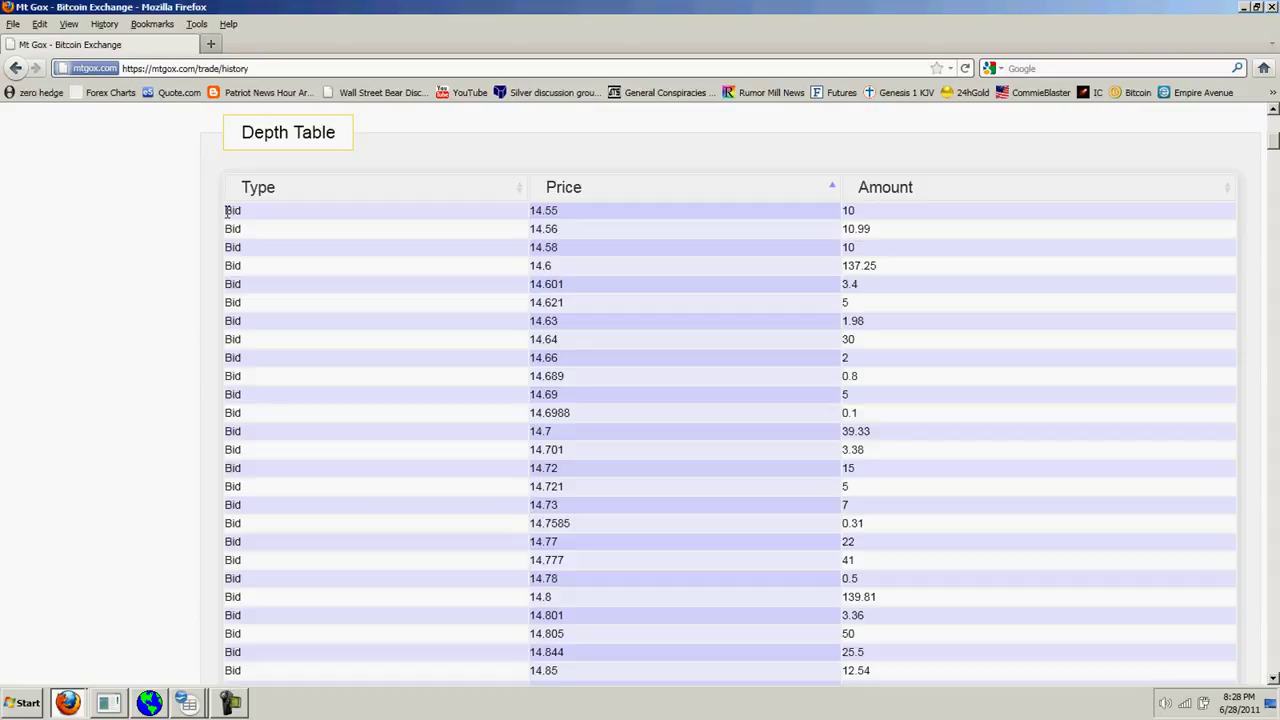
left_click_drag(227, 211, 330, 690)
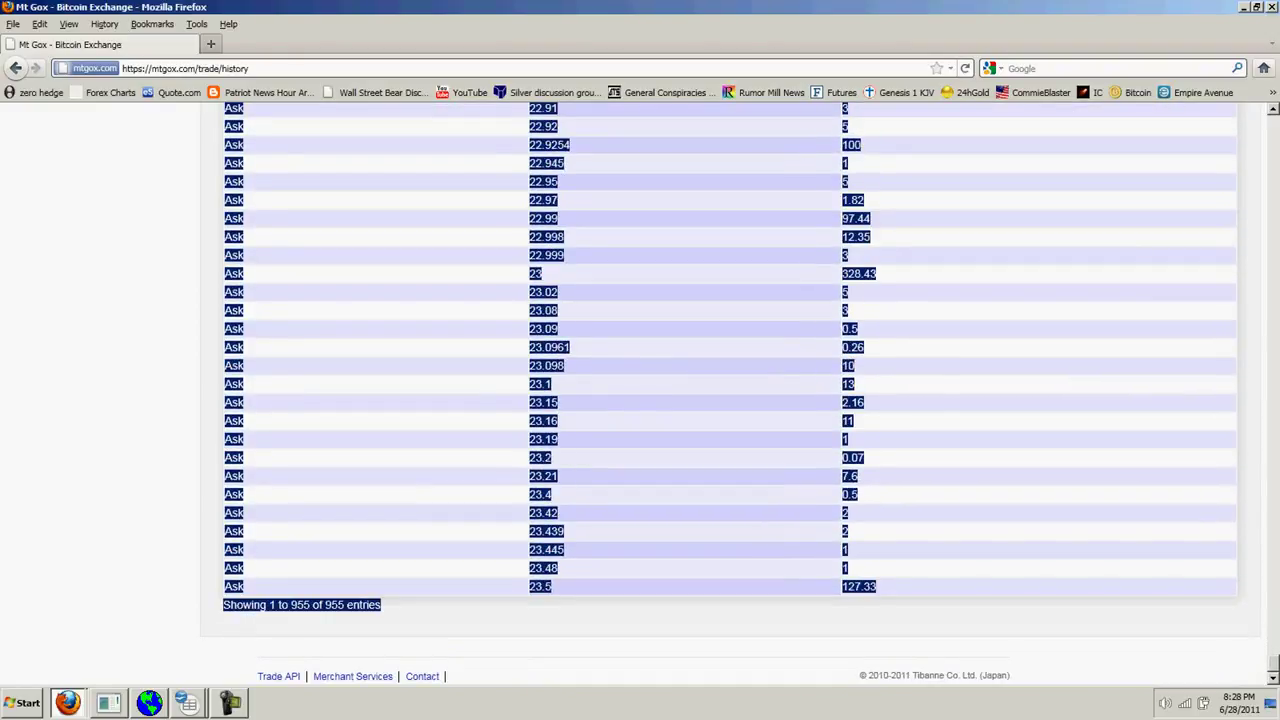
right_click(856, 456)
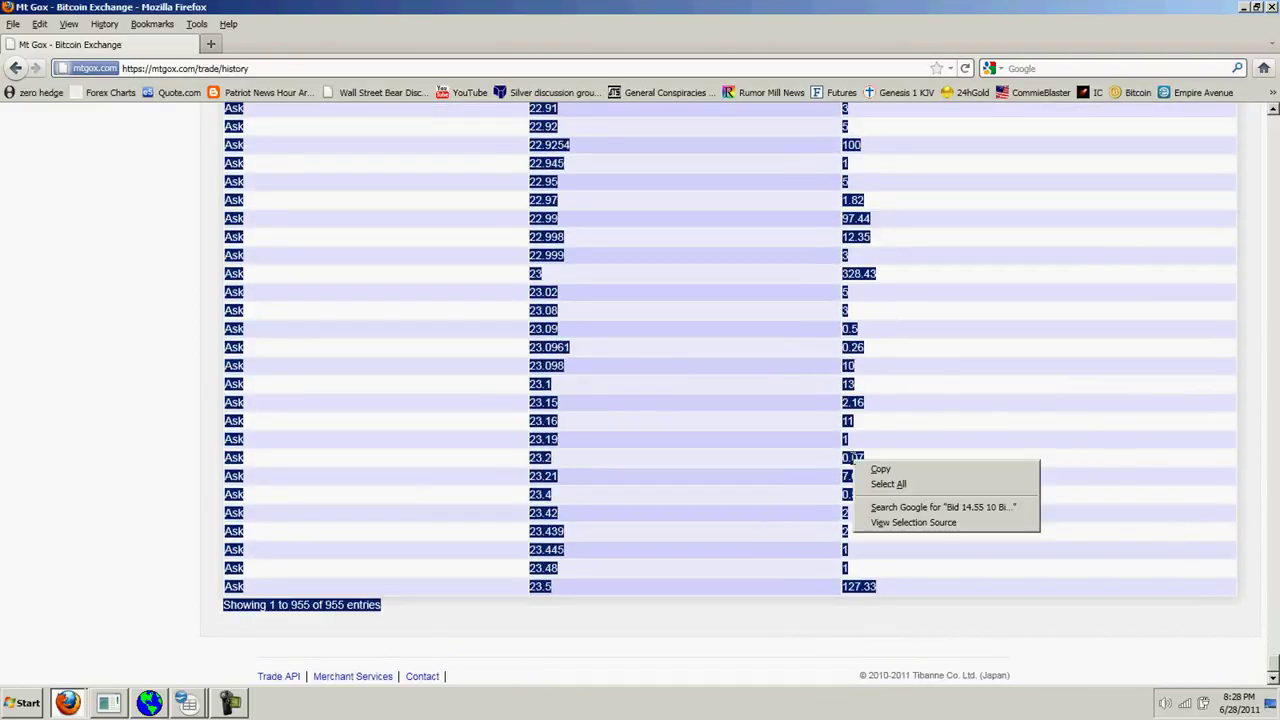
left_click(895, 474)
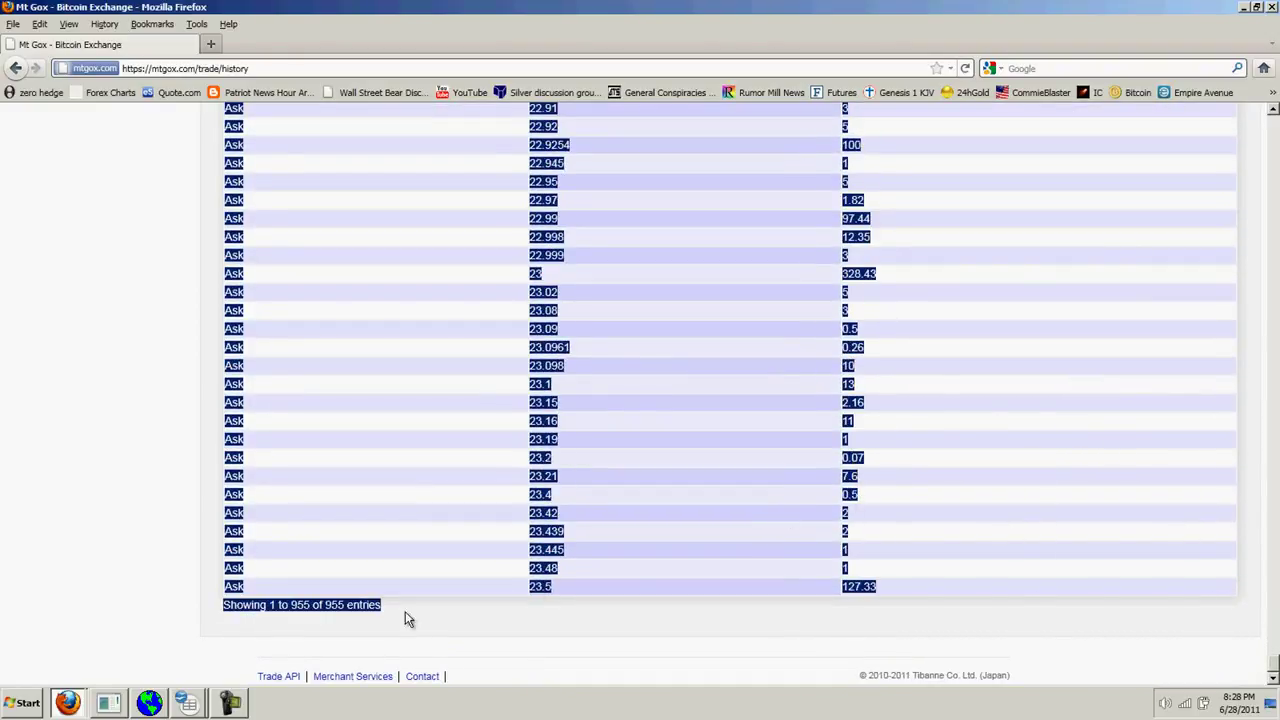
Paste the copied depth table into the Calc sheet, placing bid labels, prices and amounts in columns C–E from row 17.
left_click(184, 705)
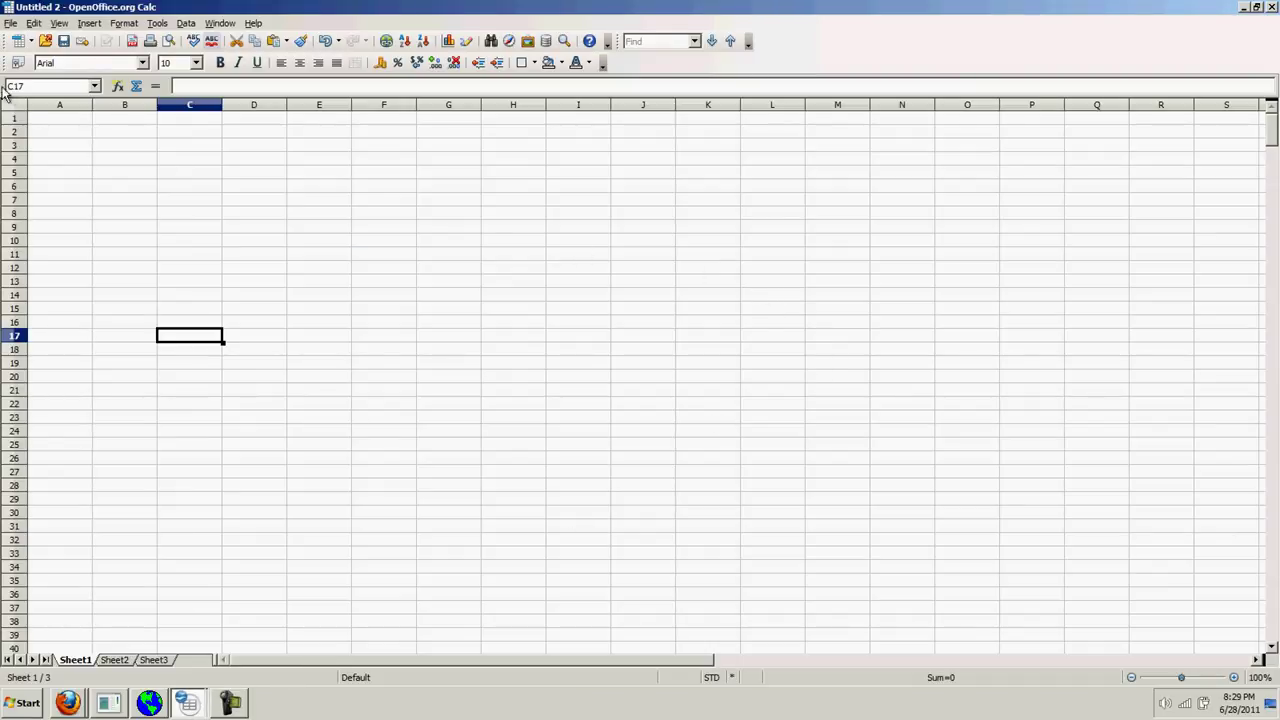
left_click(13, 105)
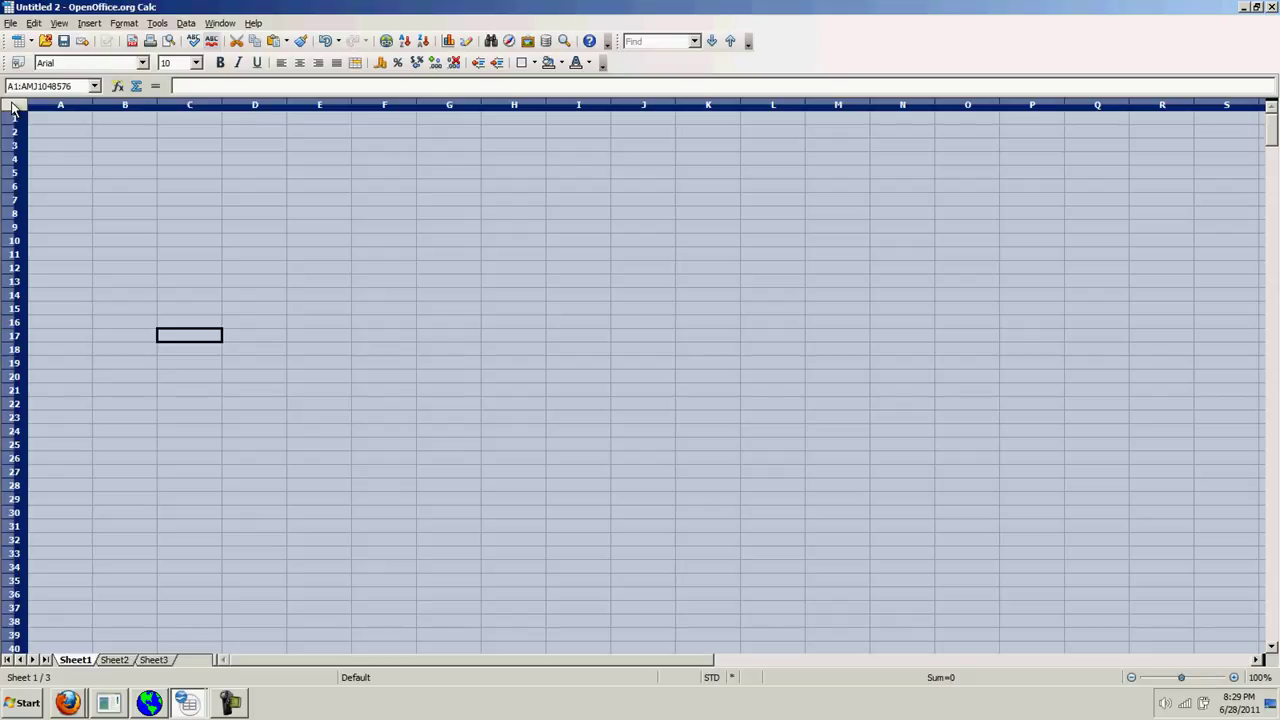
left_click(32, 23)
left_click(64, 143)
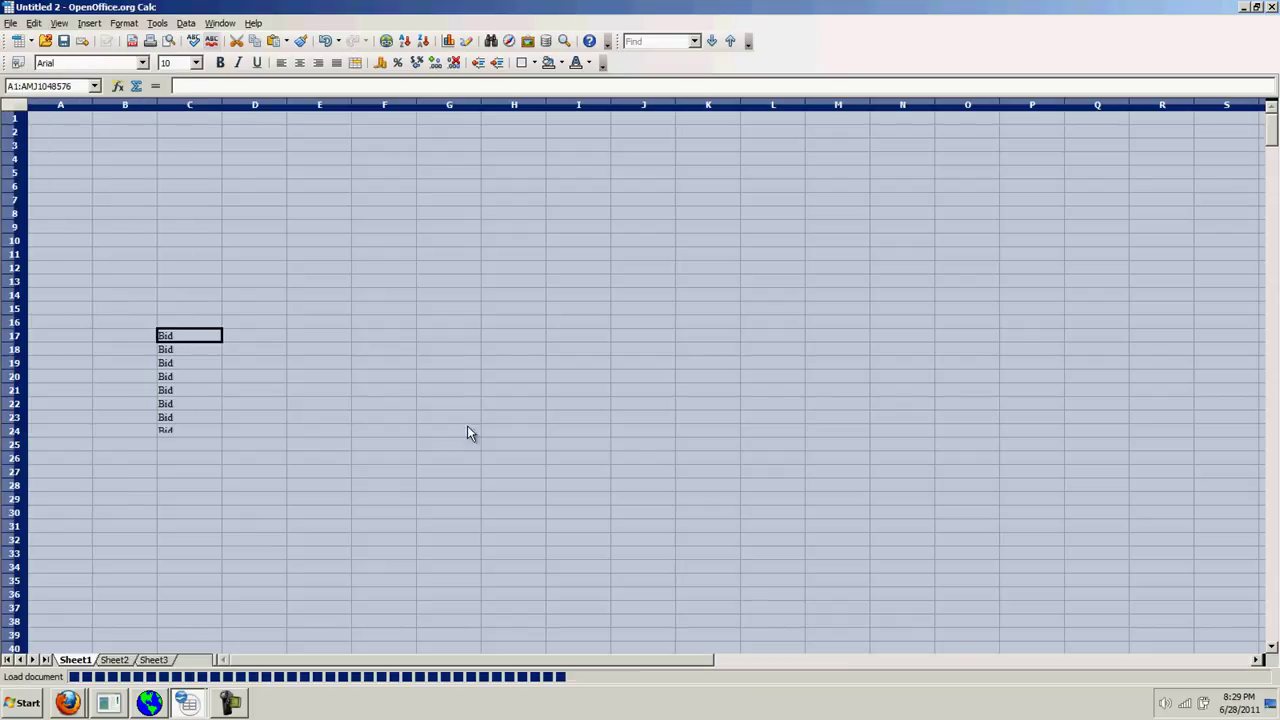
left_click(575, 268)
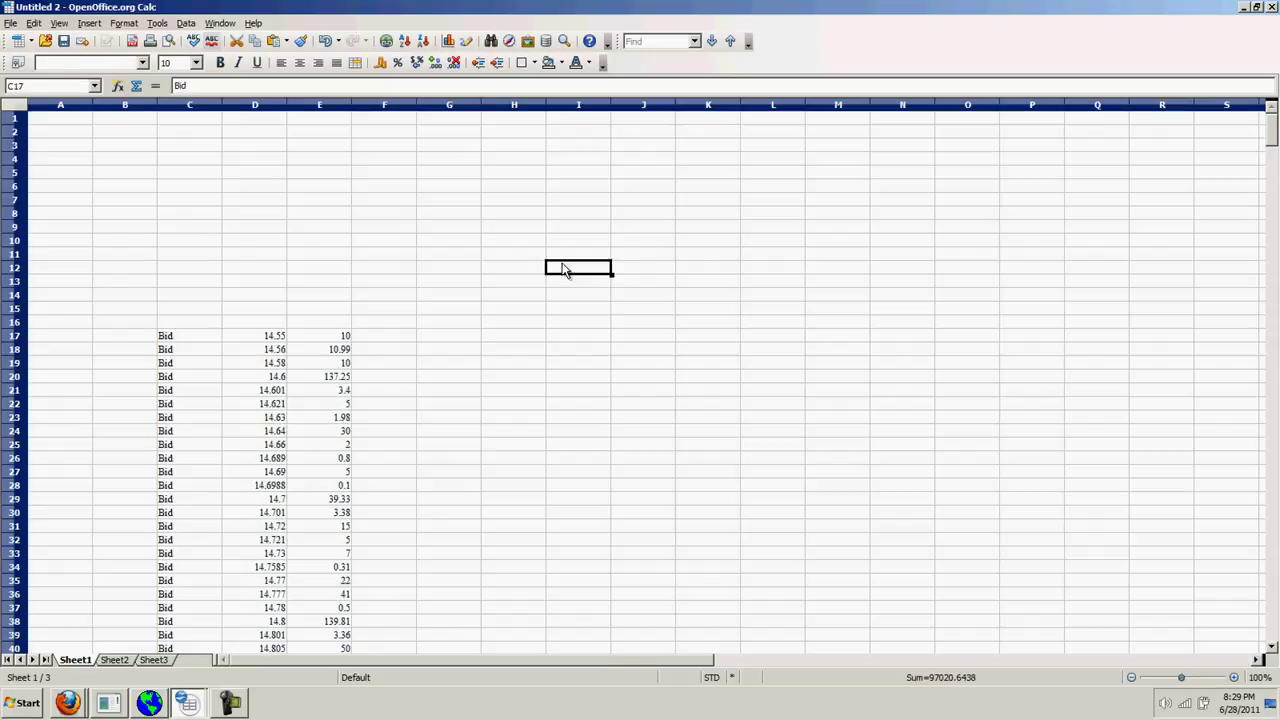
scroll(704, 390, "down", 7)
scroll(704, 390, "down", 6)
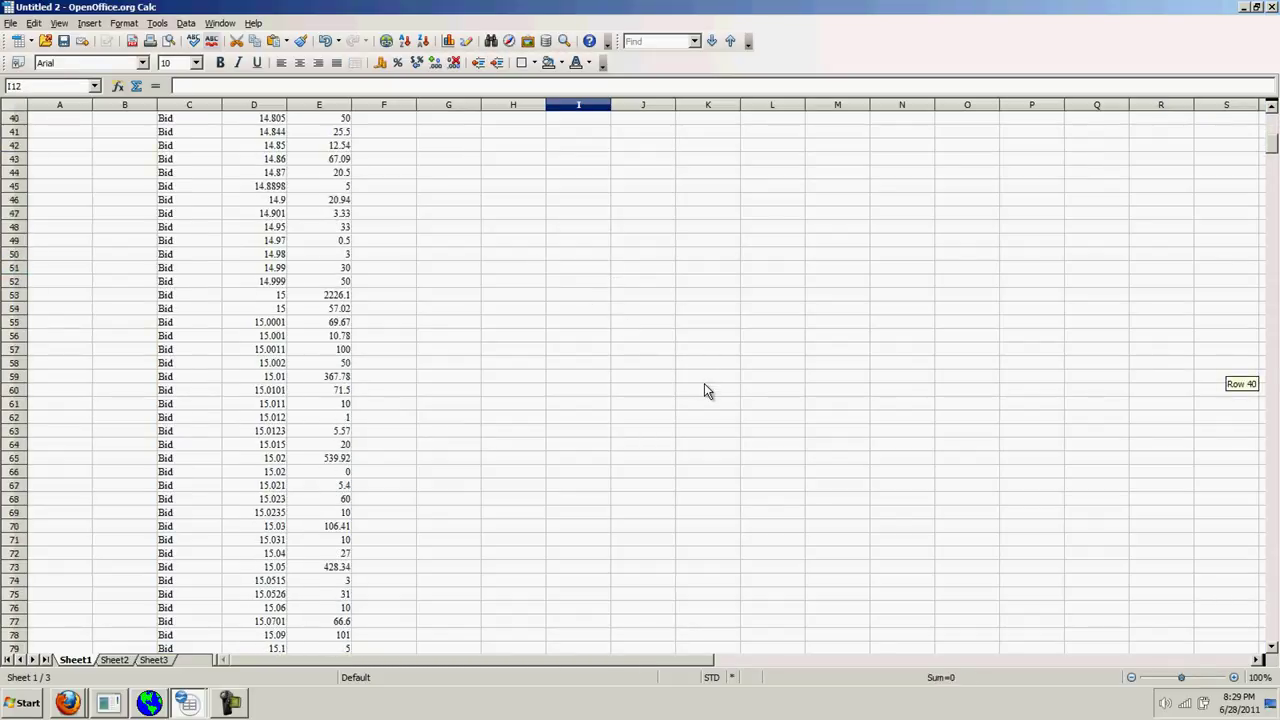
scroll(704, 390, "down", 14)
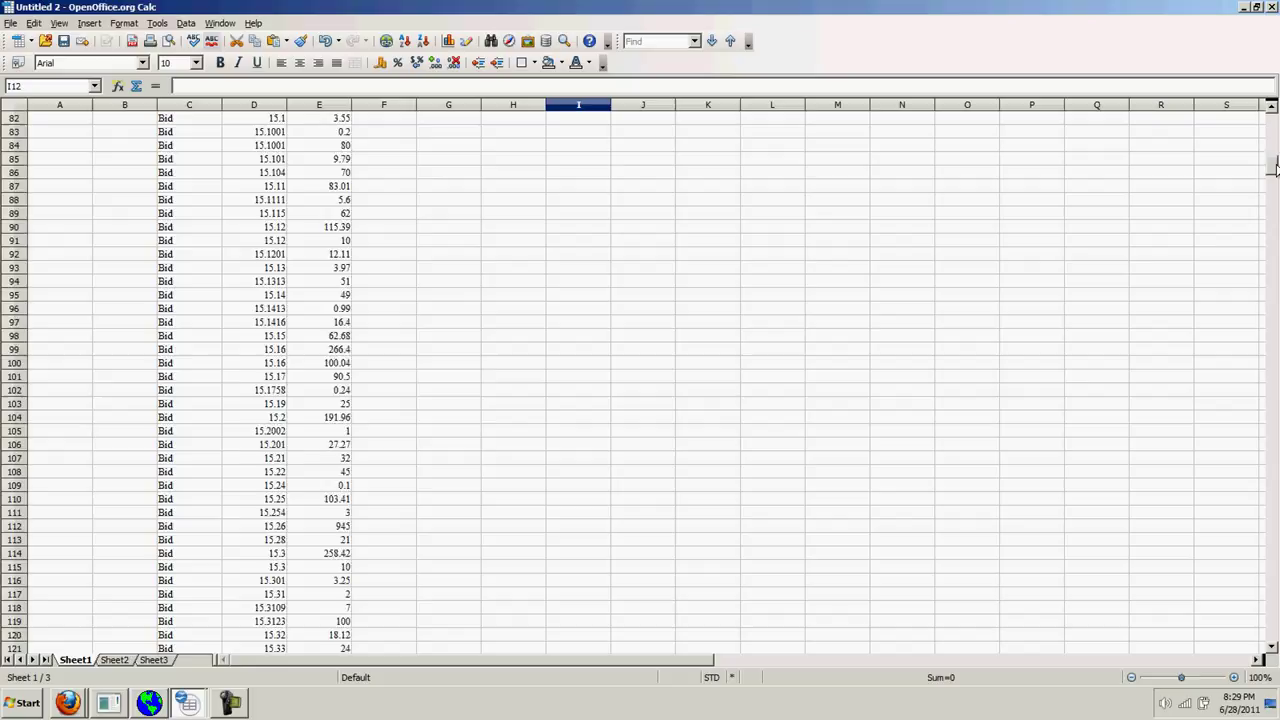
left_click_drag(1275, 168, 1272, 120)
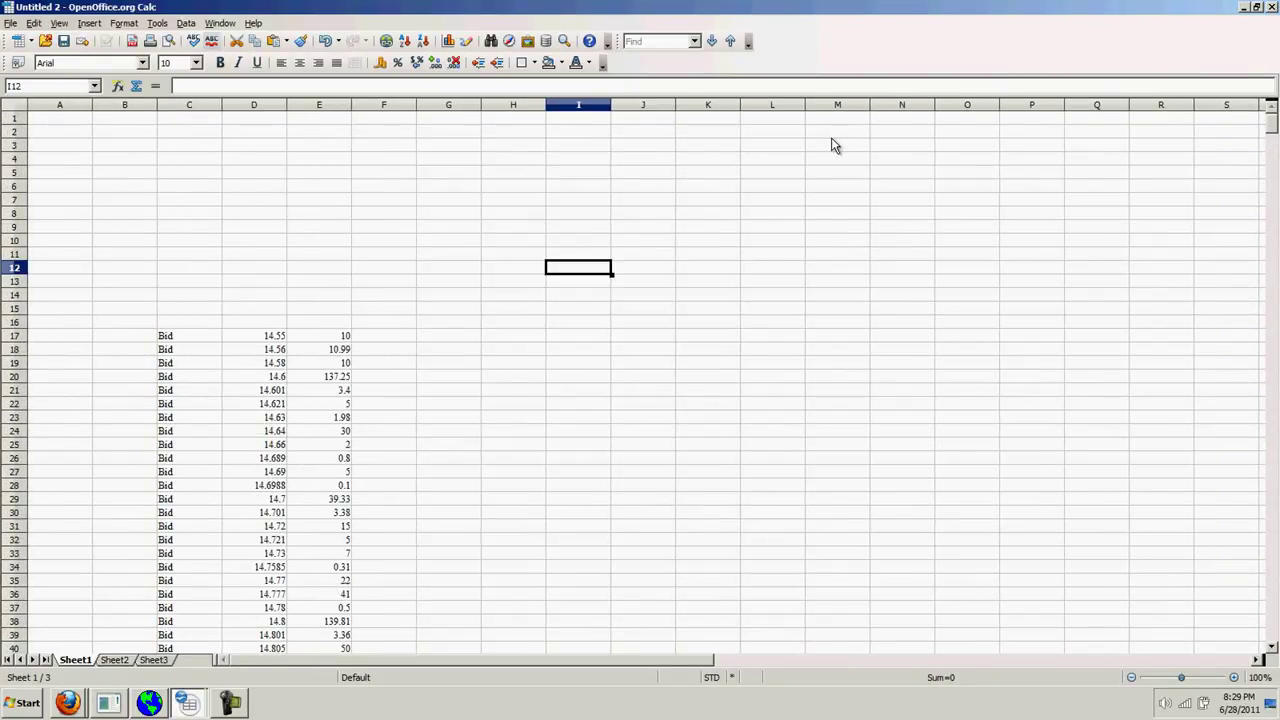
Arrange bid rows in columns A–C and ask rows in E–G, then check each block.
key("alt+Tab")
key("alt+Tab")
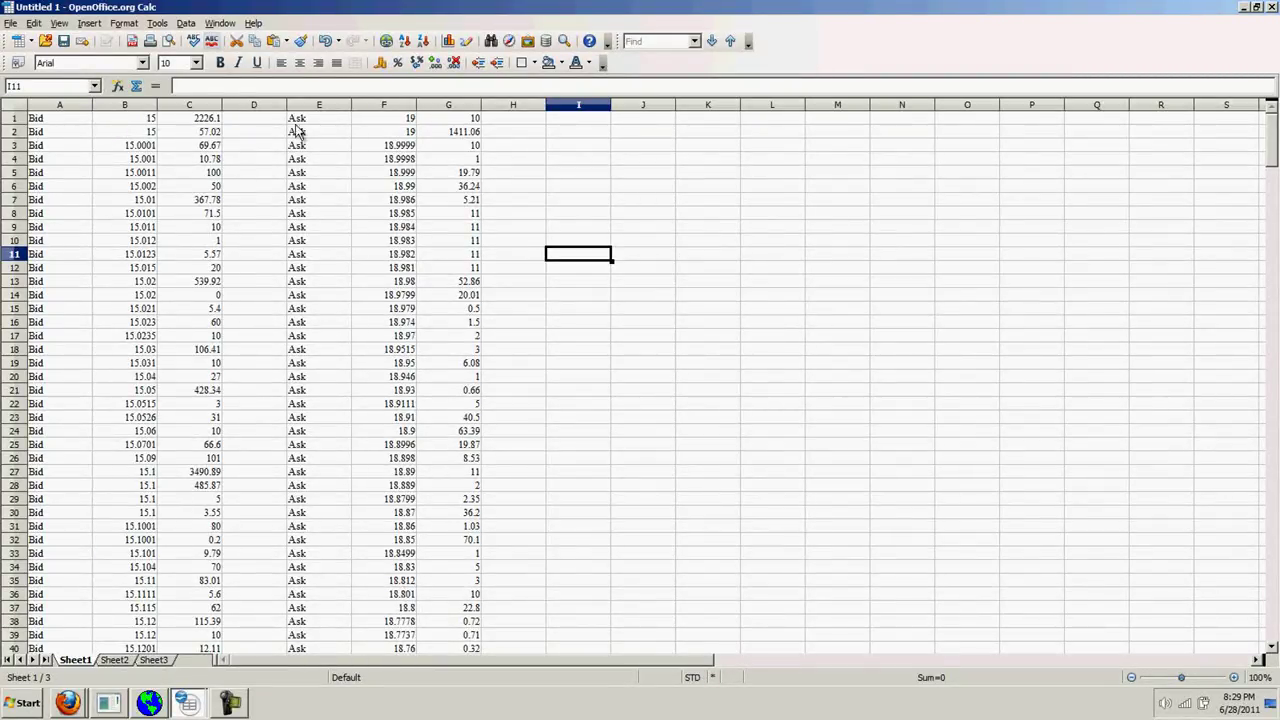
left_click_drag(55, 105, 170, 118)
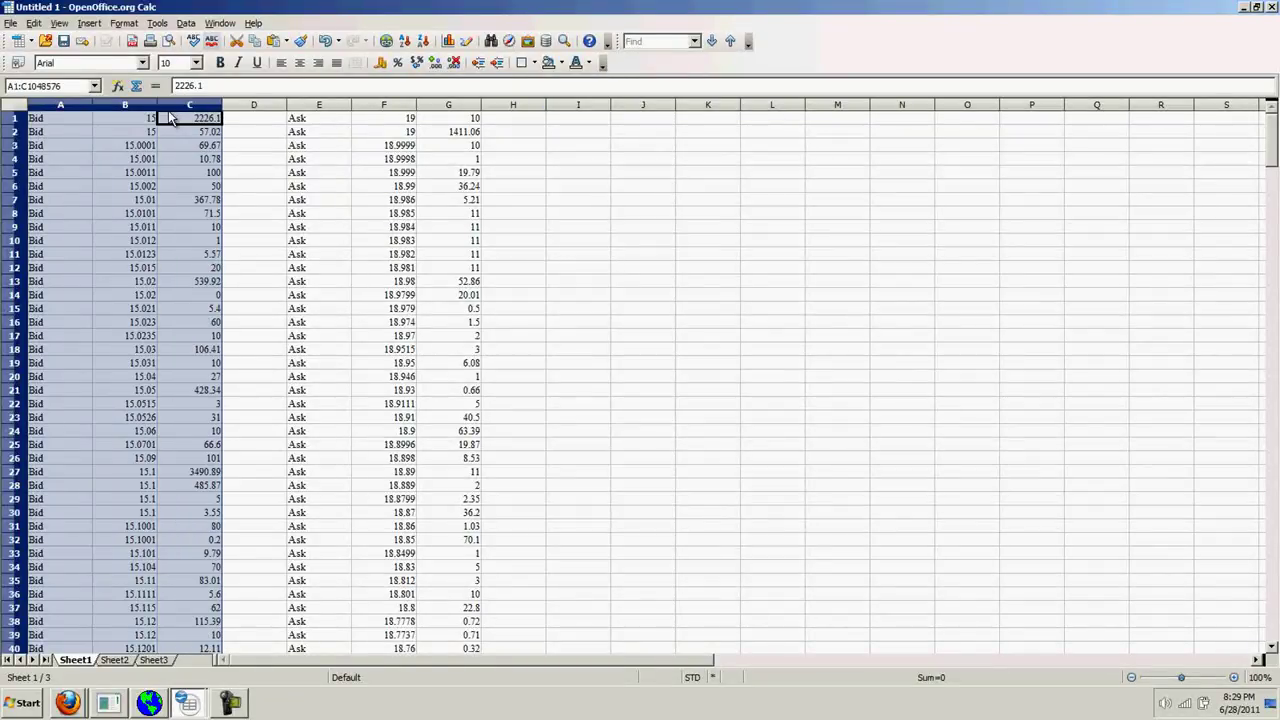
left_click_drag(318, 105, 468, 108)
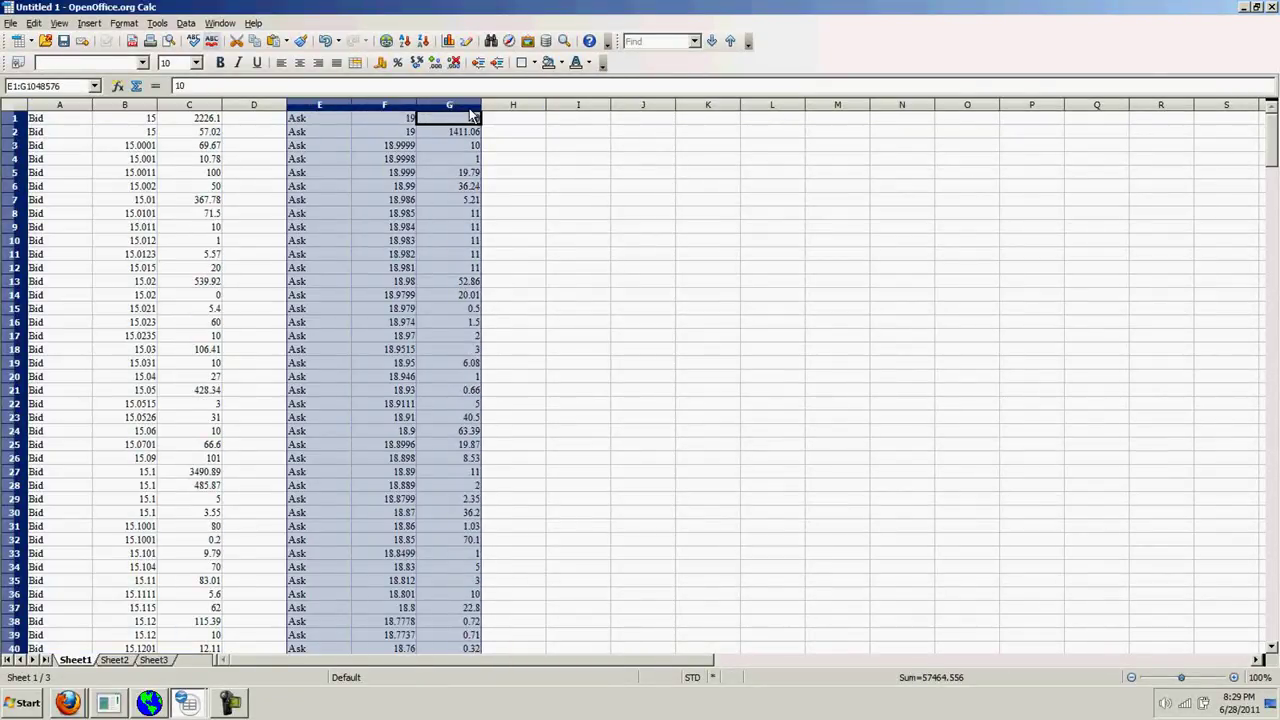
left_click(578, 159)
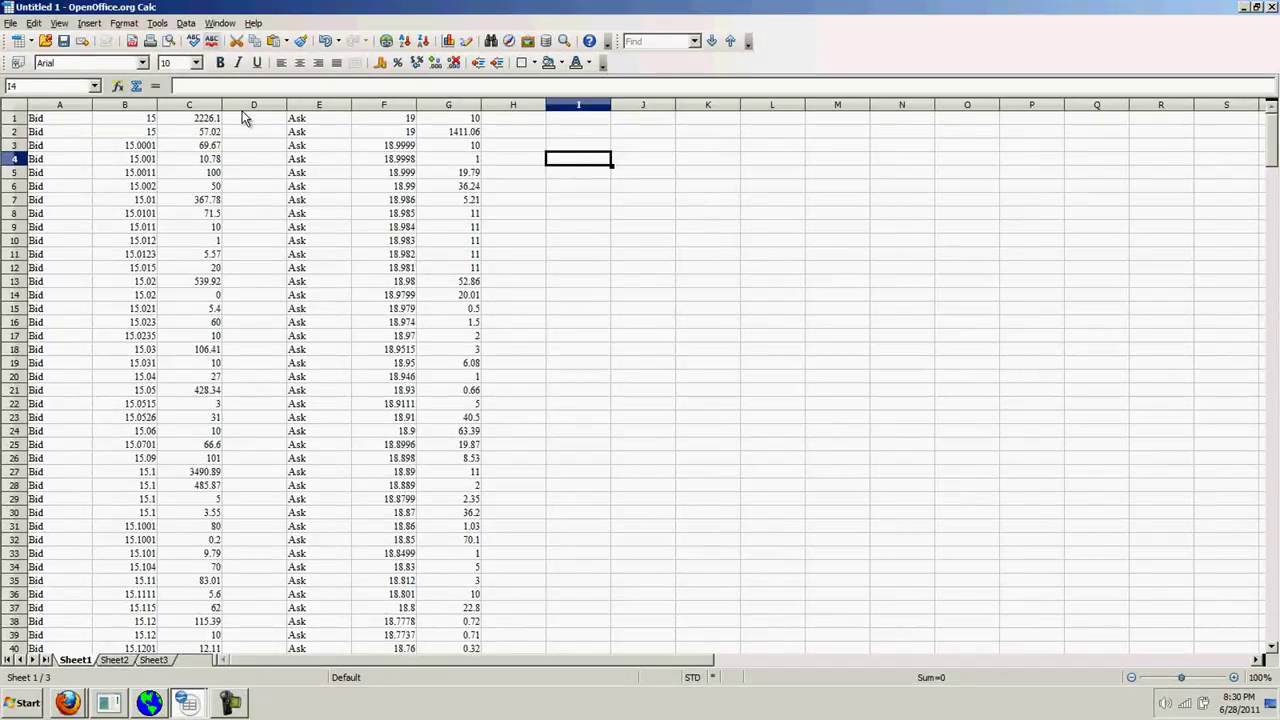
Sort the bid rows in A–C by amount in column C, largest first.
left_click(197, 107)
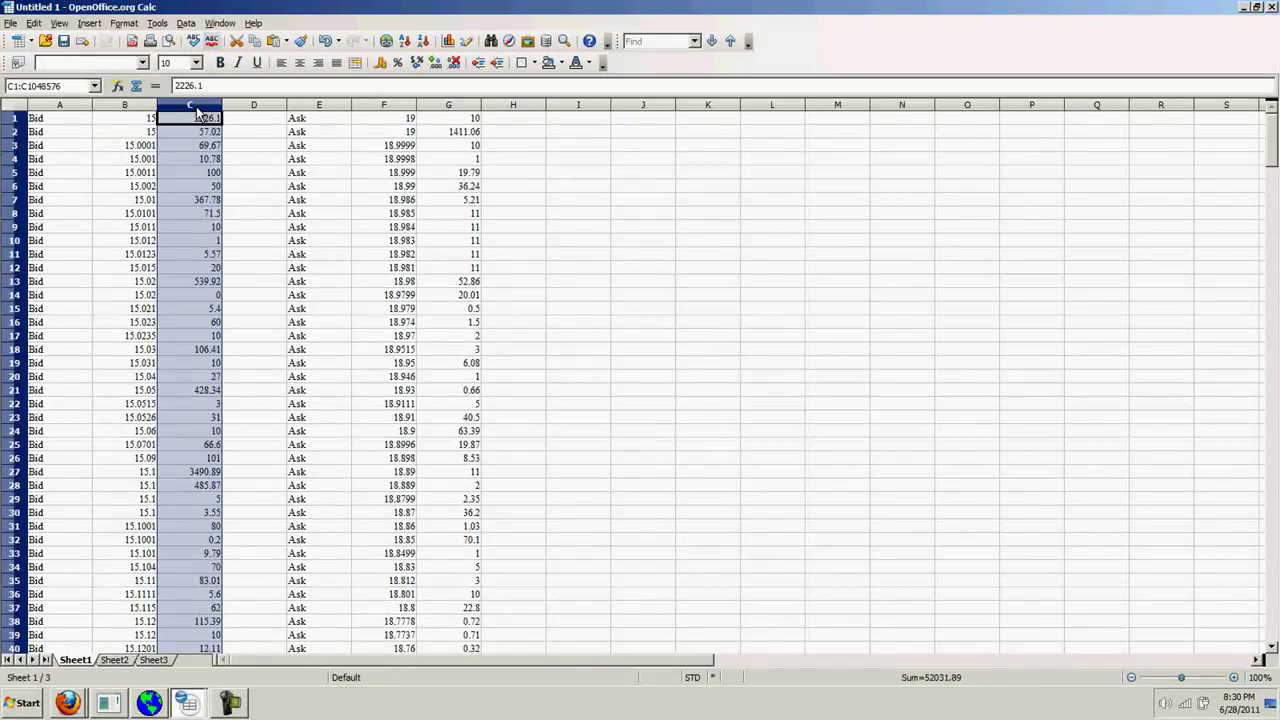
left_click(423, 44)
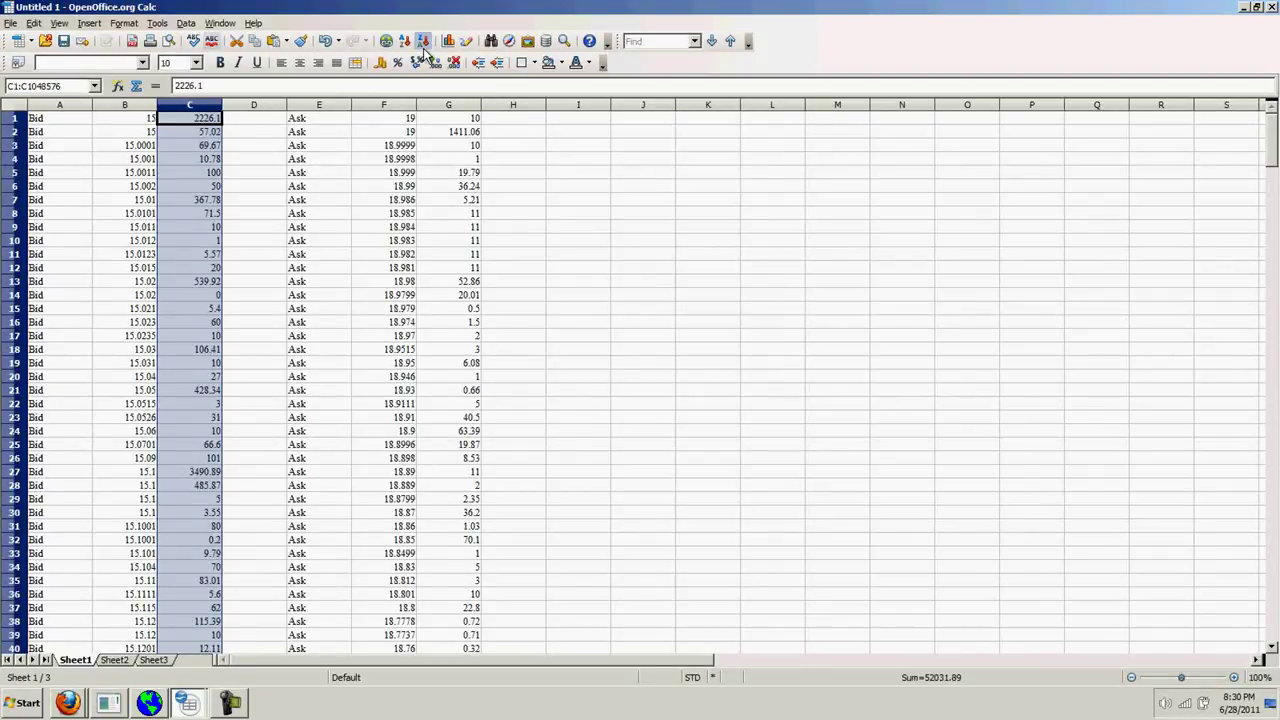
left_click(555, 349)
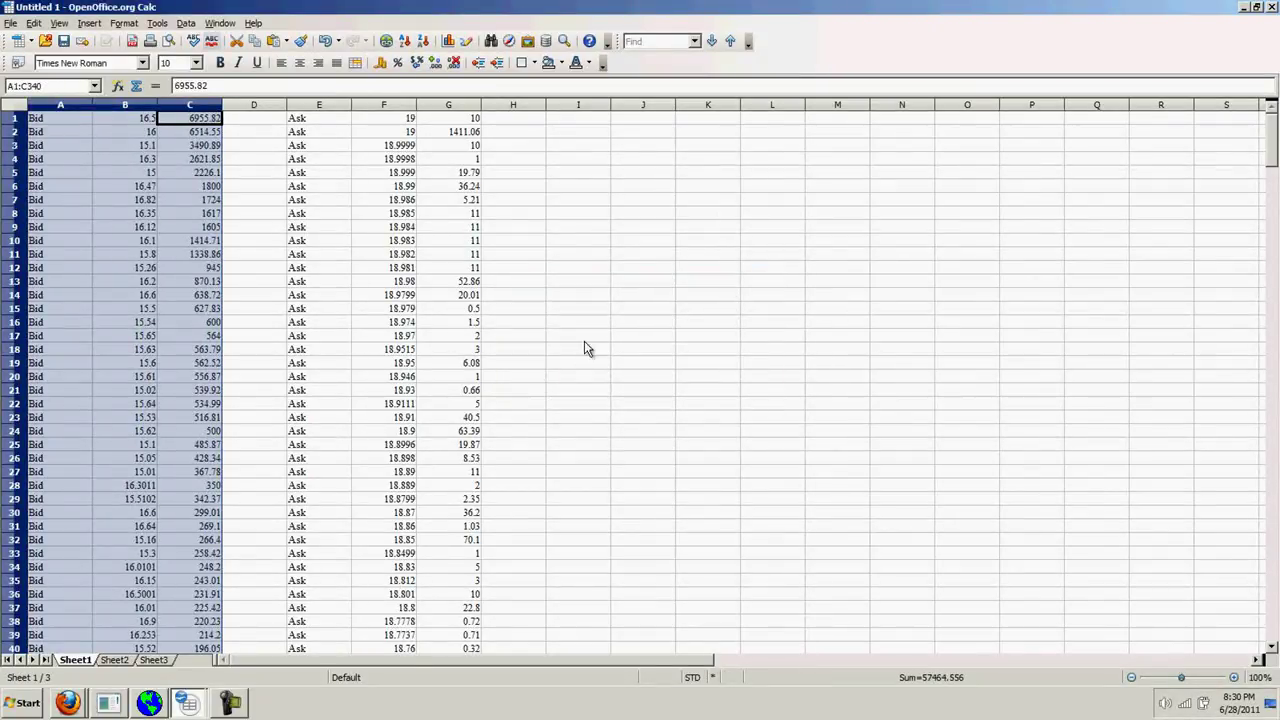
left_click(248, 133)
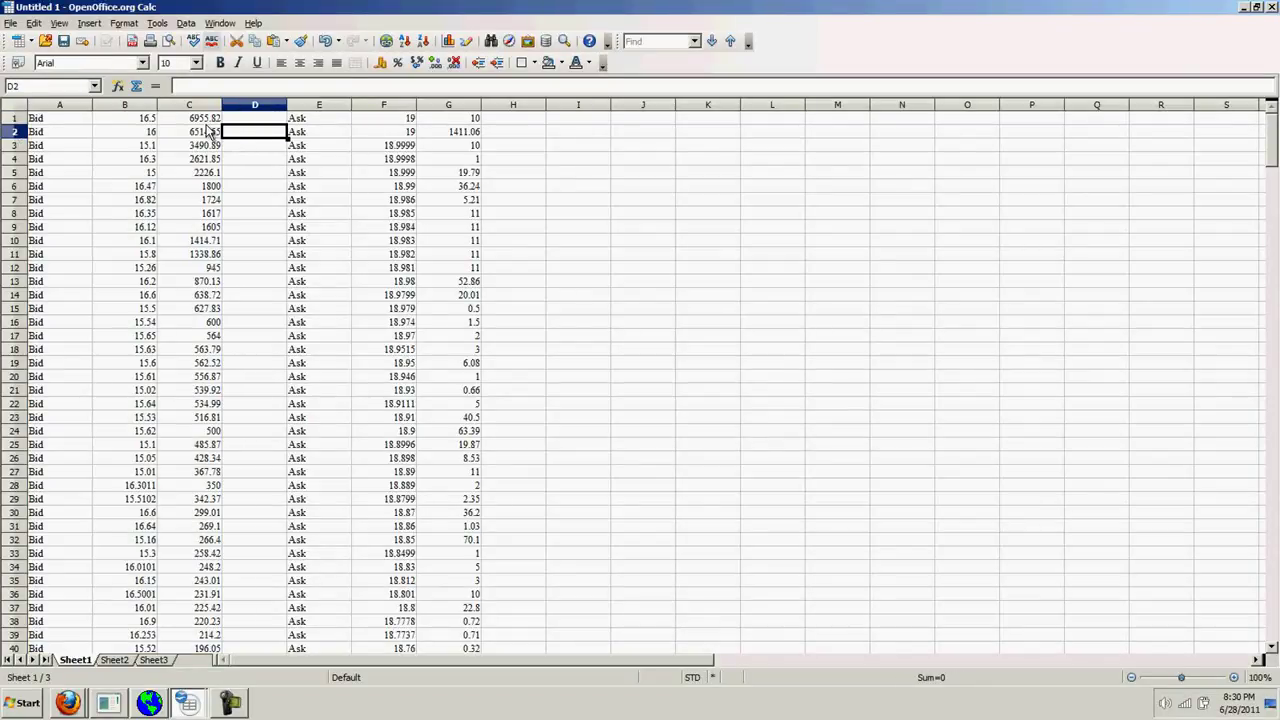
left_click(206, 122)
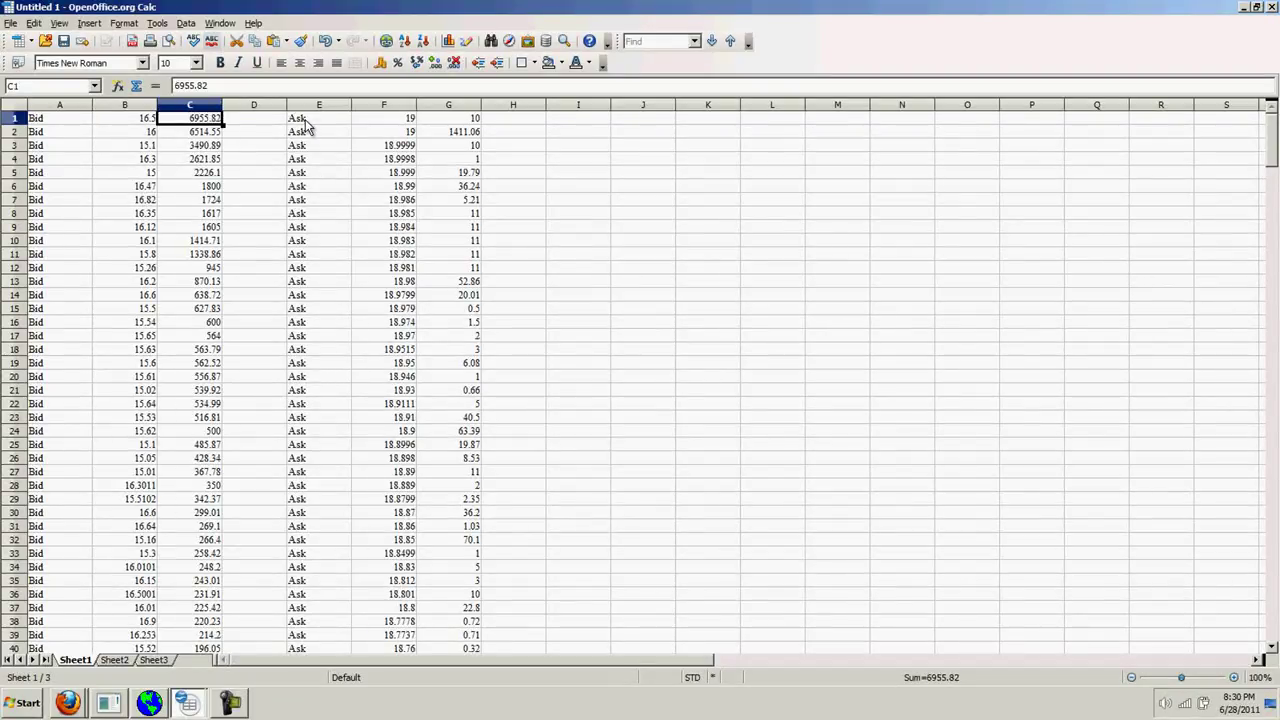
Sort the ask rows in E–G by amount in column G, largest first, putting 1986.8 on top.
left_click(470, 106)
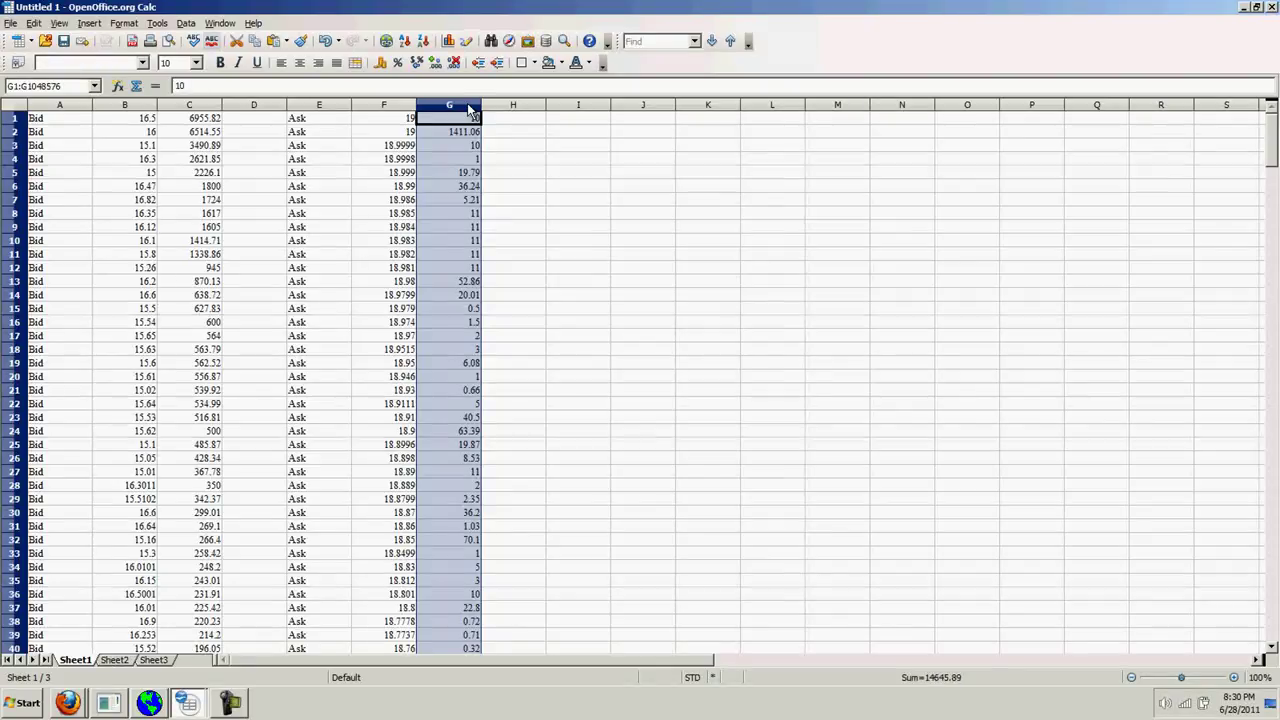
left_click(424, 42)
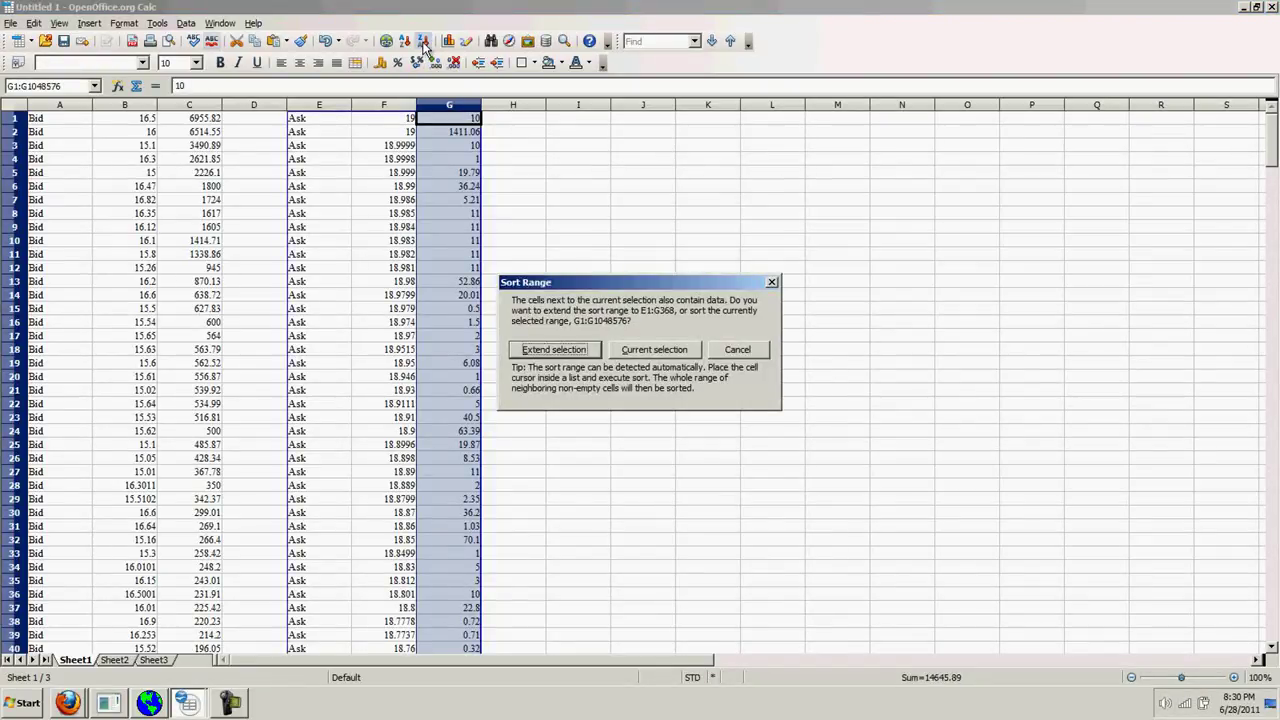
left_click(548, 346)
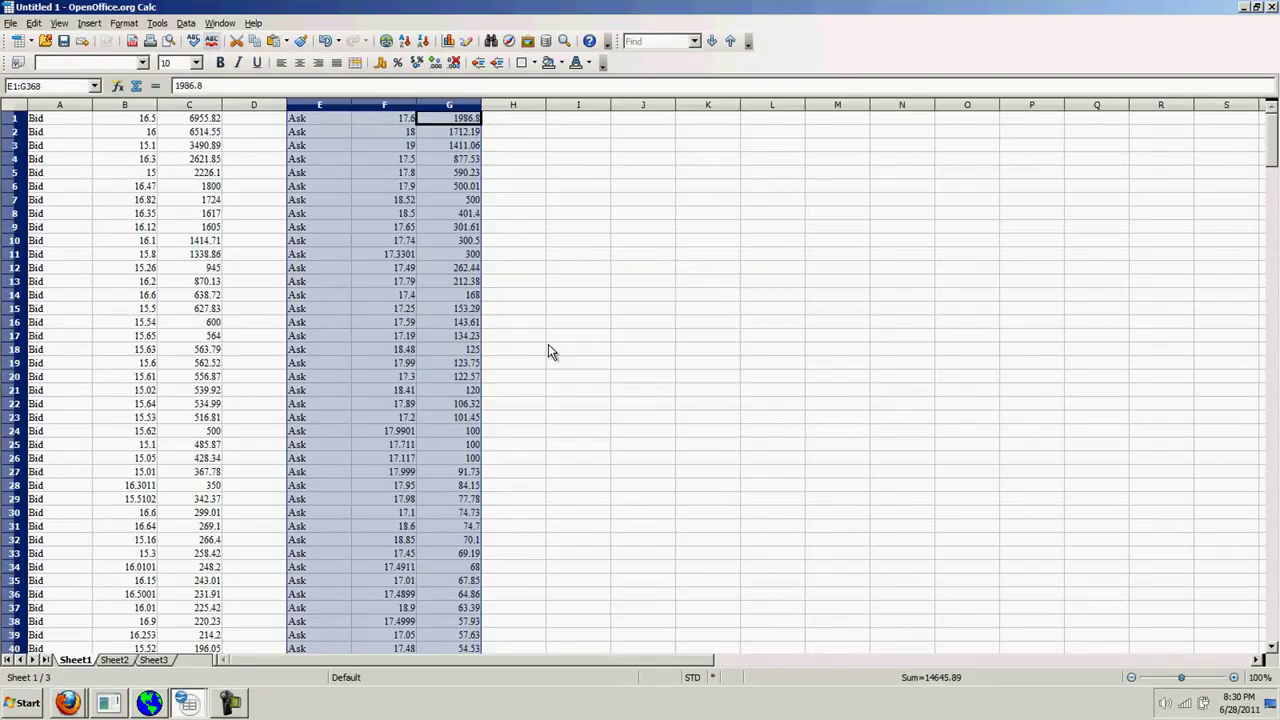
left_click(536, 130)
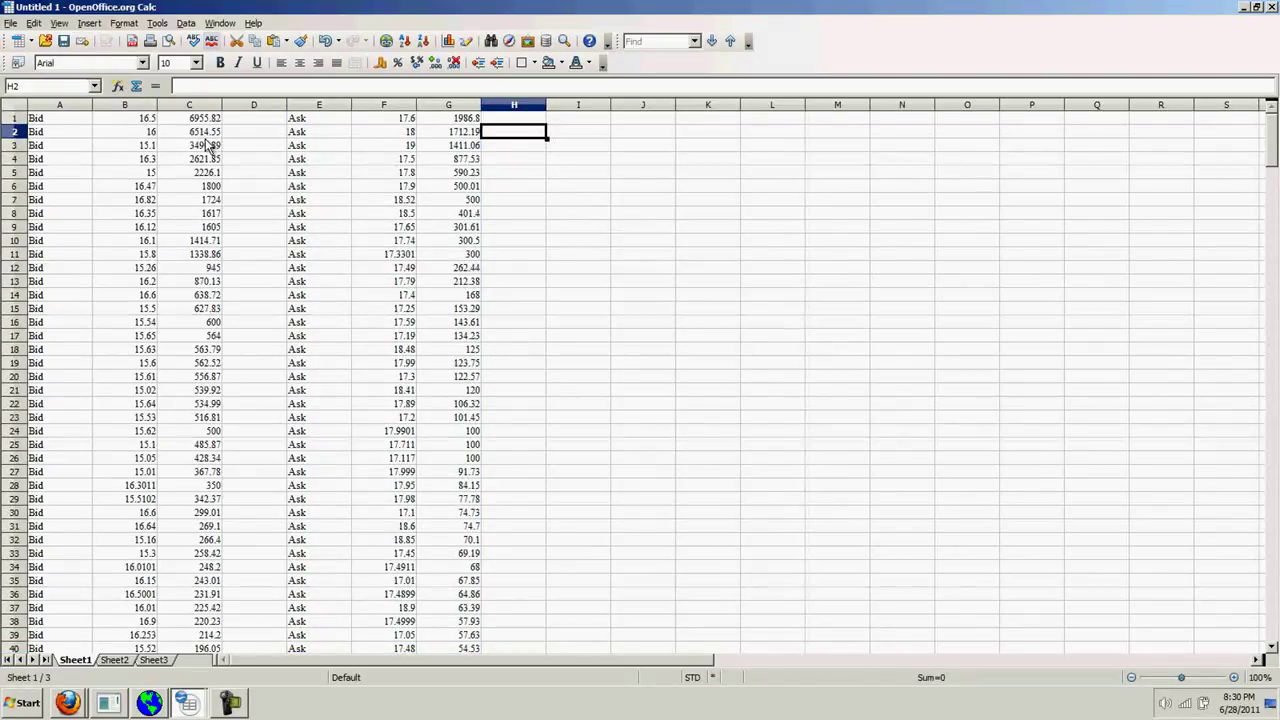
left_click(15, 118)
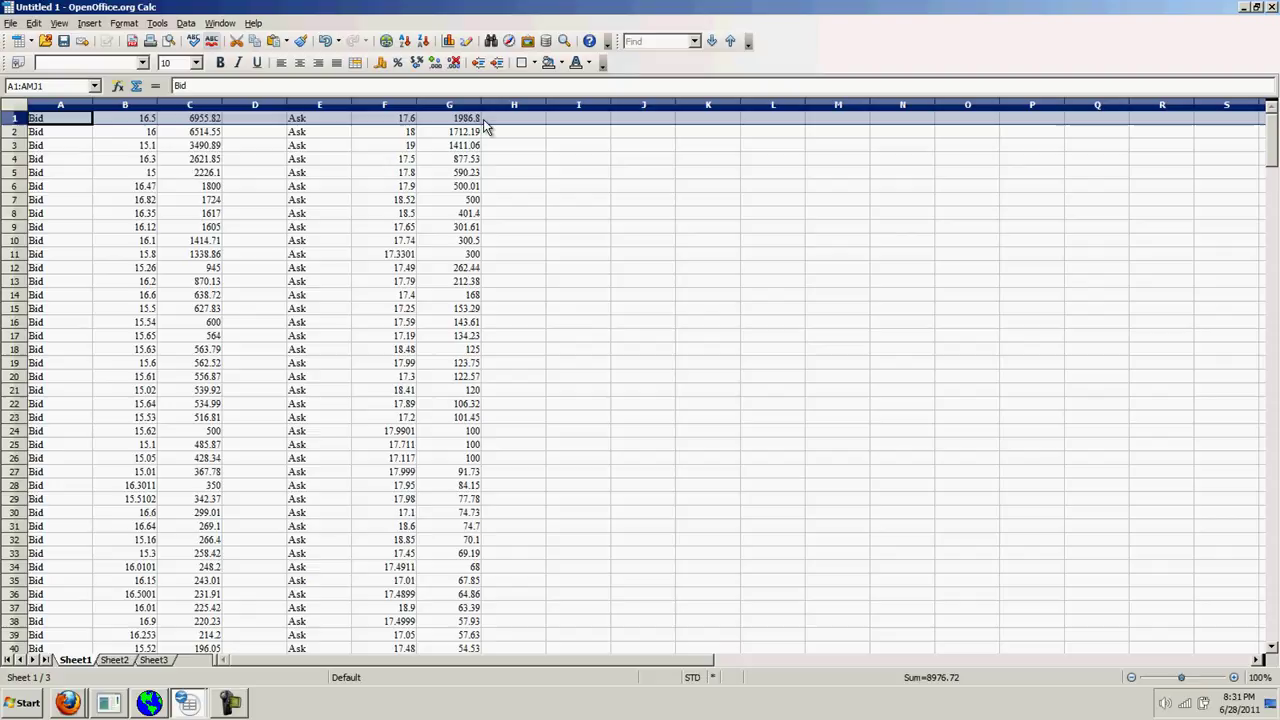
left_click_drag(197, 120, 150, 120)
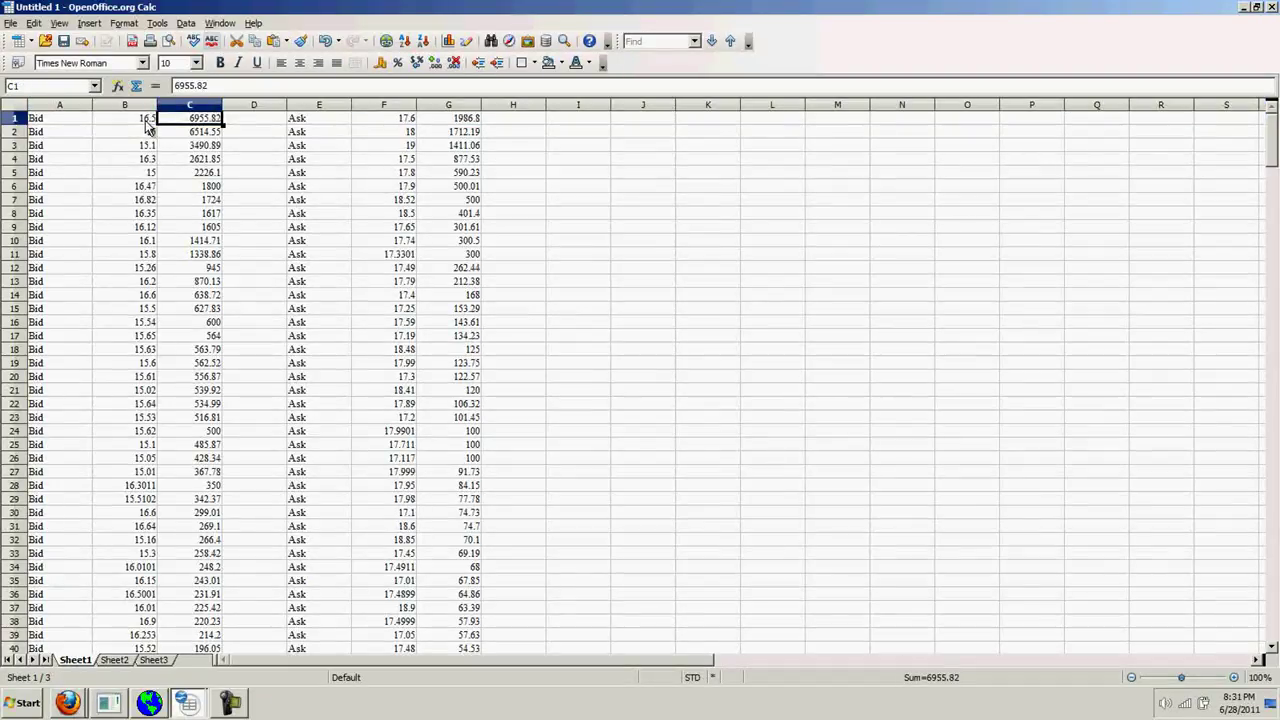
left_click(146, 120)
left_click(216, 122)
left_click(212, 134)
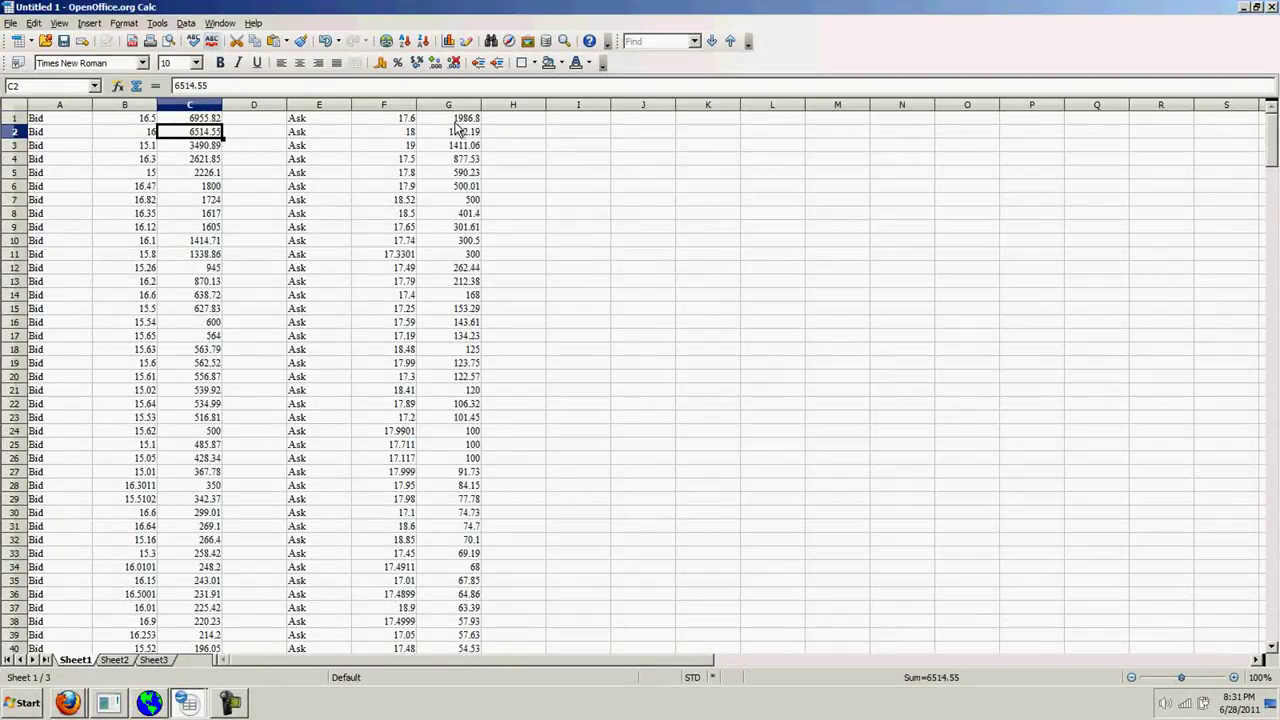
left_click(212, 121)
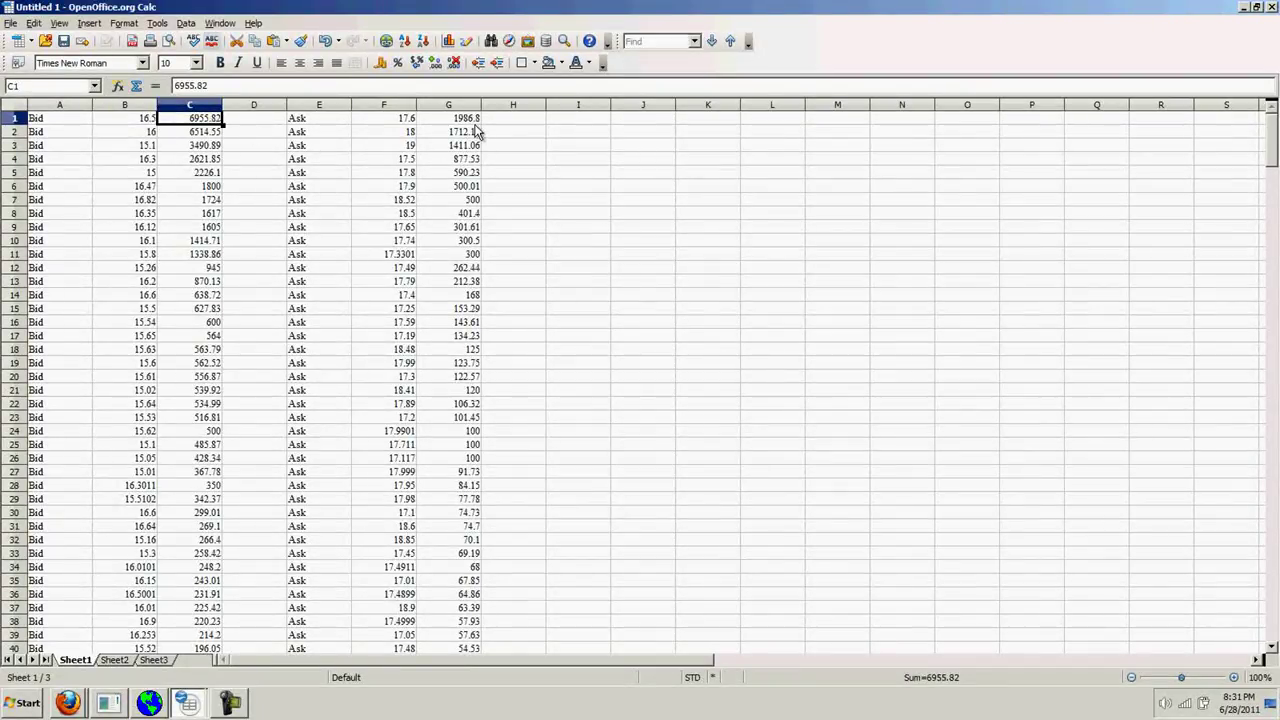
left_click(475, 121)
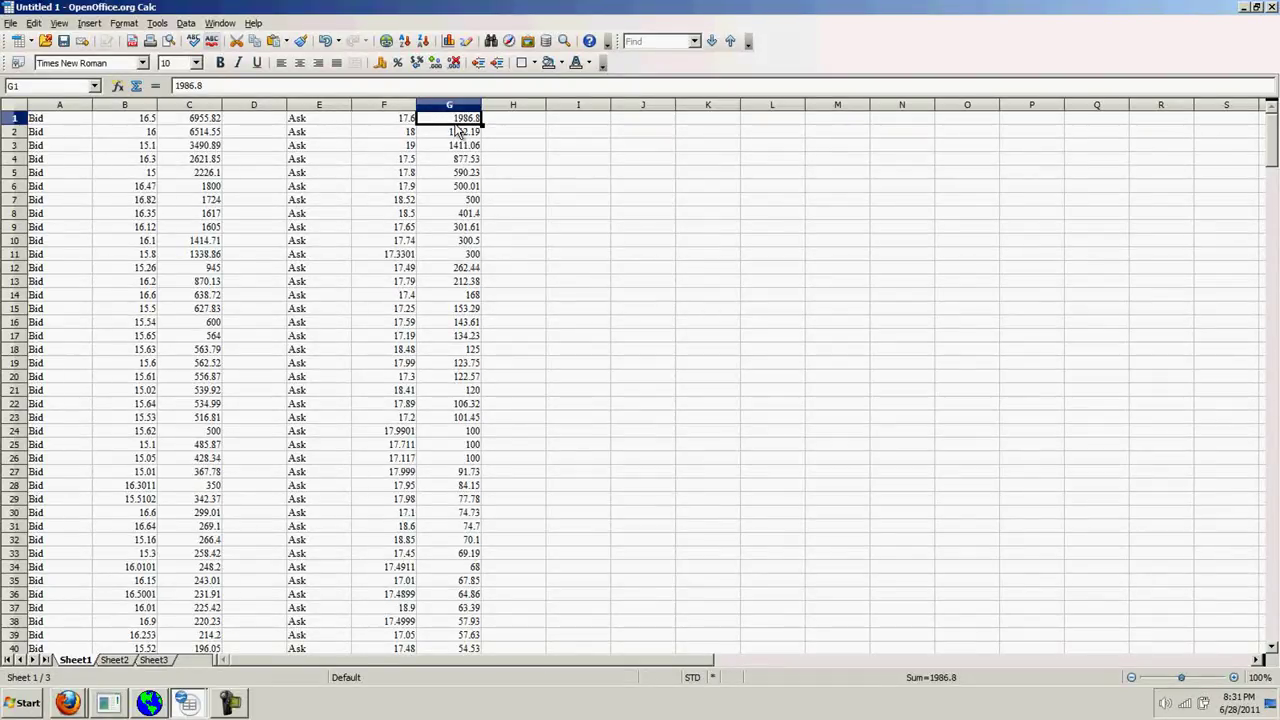
left_click(209, 122)
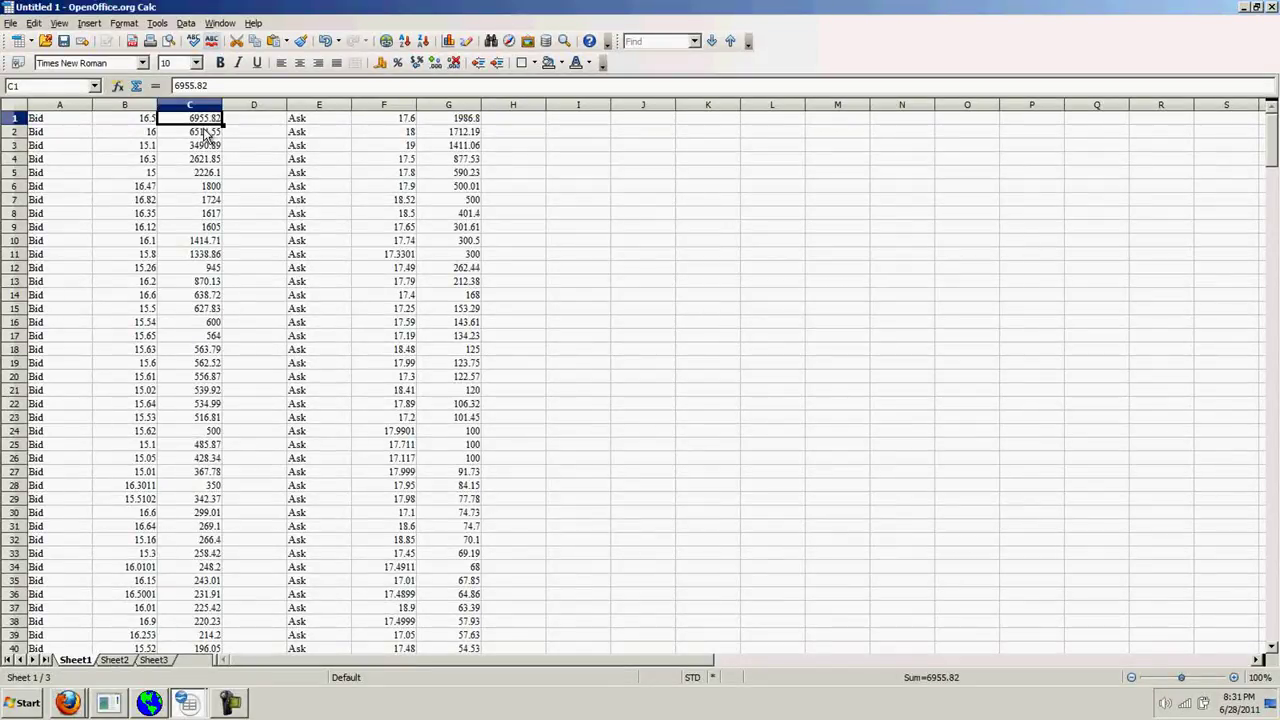
left_click(206, 133)
left_click(207, 146)
left_click(209, 159)
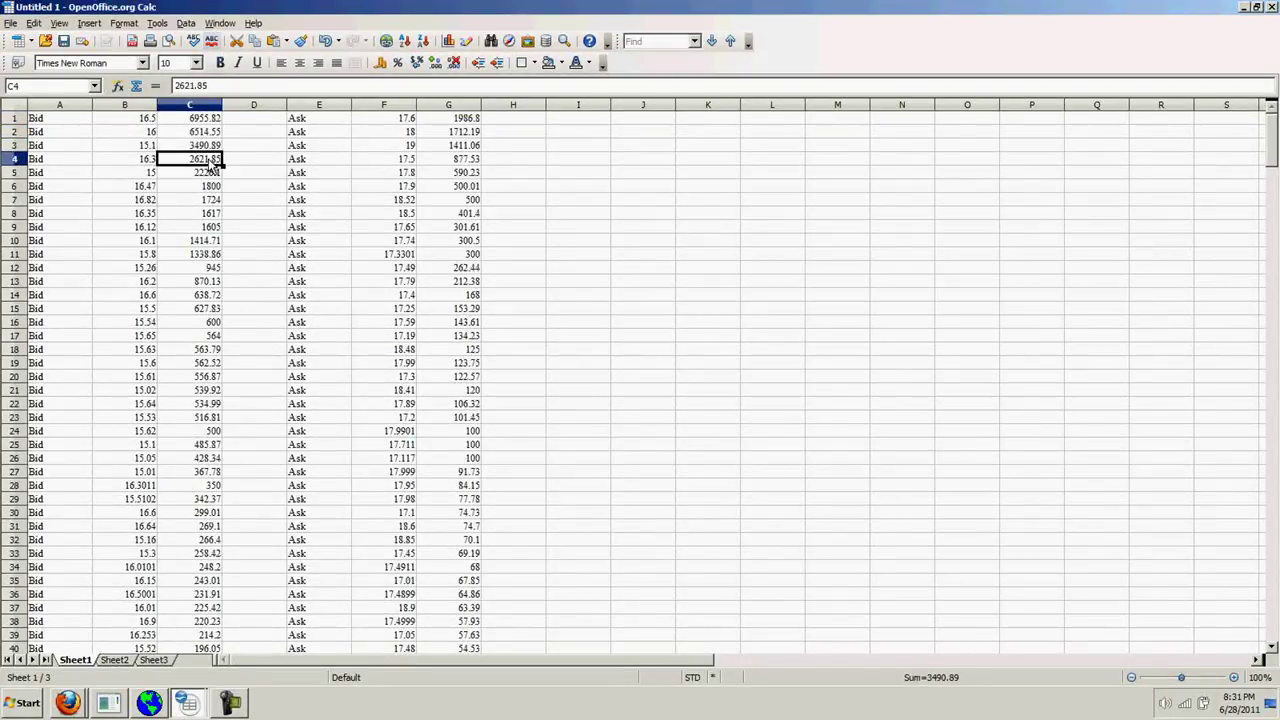
left_click(212, 173)
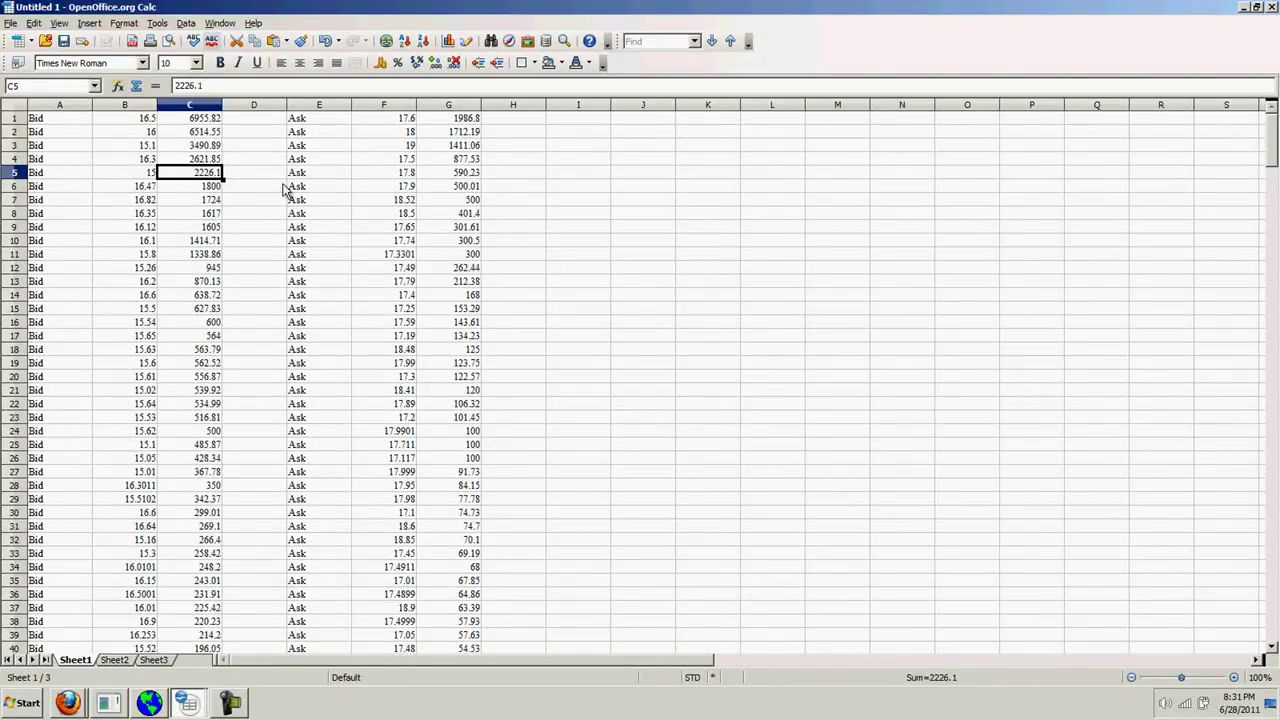
left_click(210, 190)
left_click(450, 192)
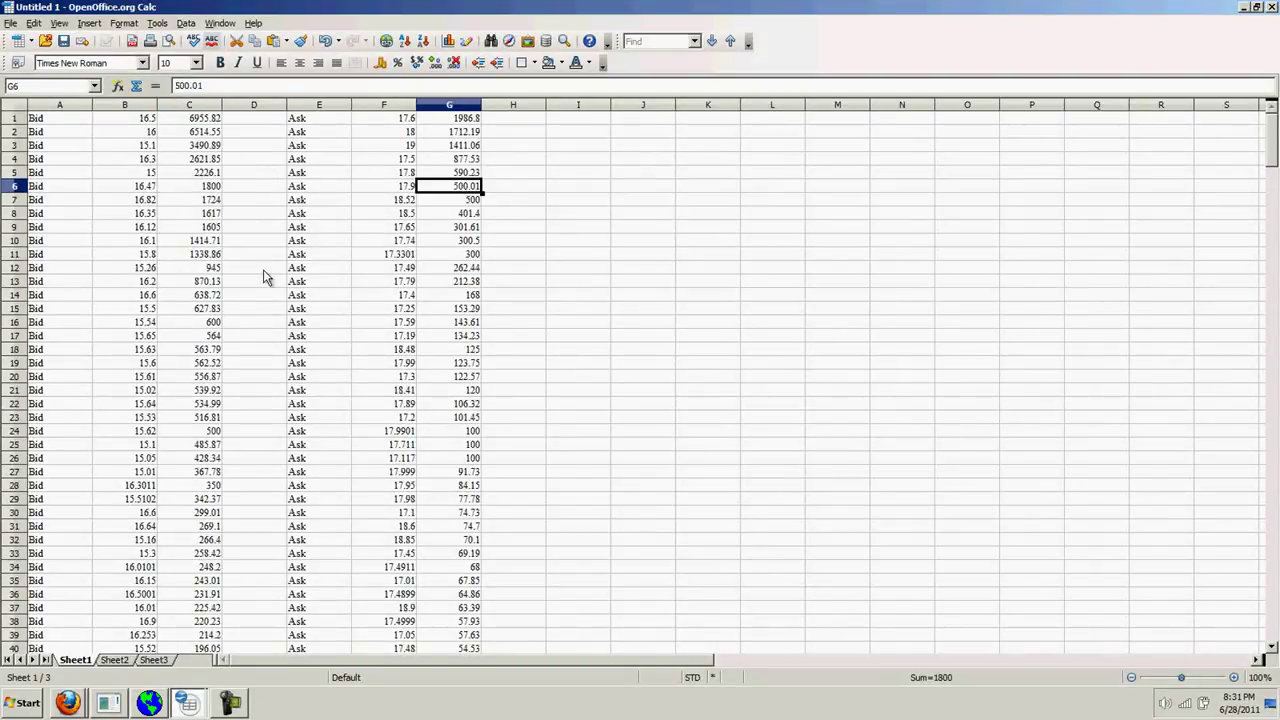
left_click(205, 310)
left_click(460, 312)
scroll(515, 334, "down", 5)
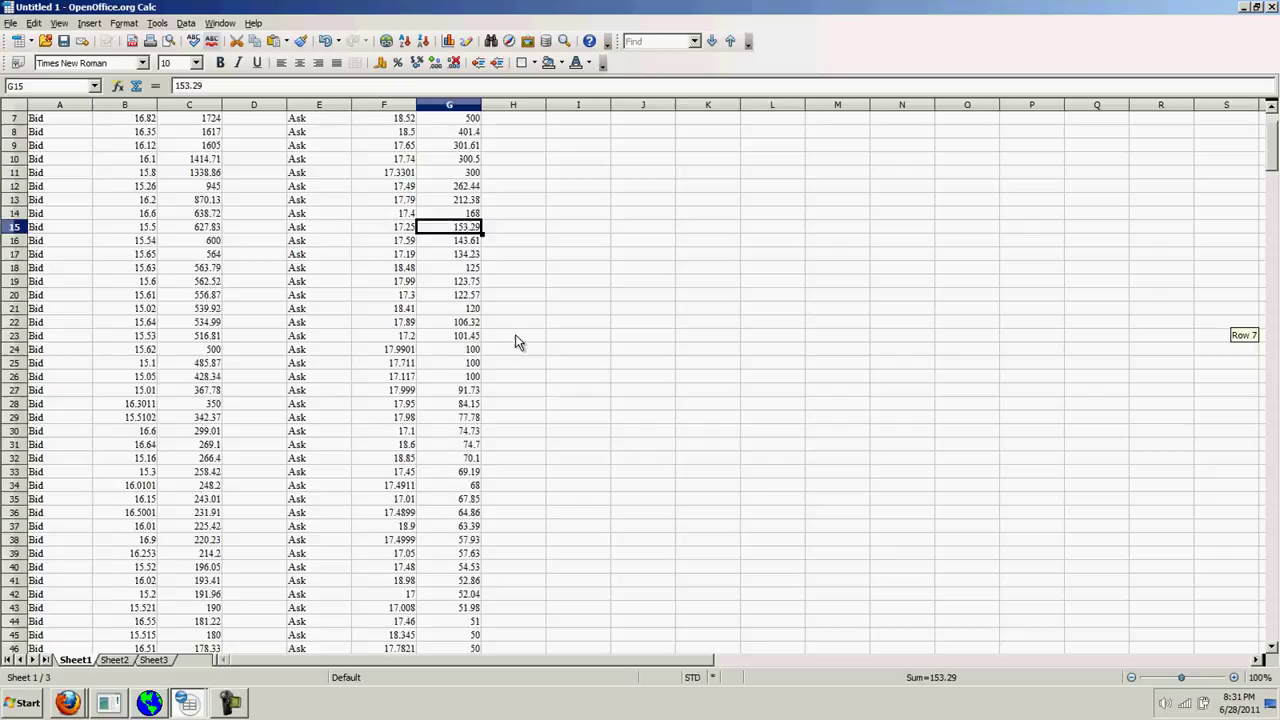
left_click(212, 350)
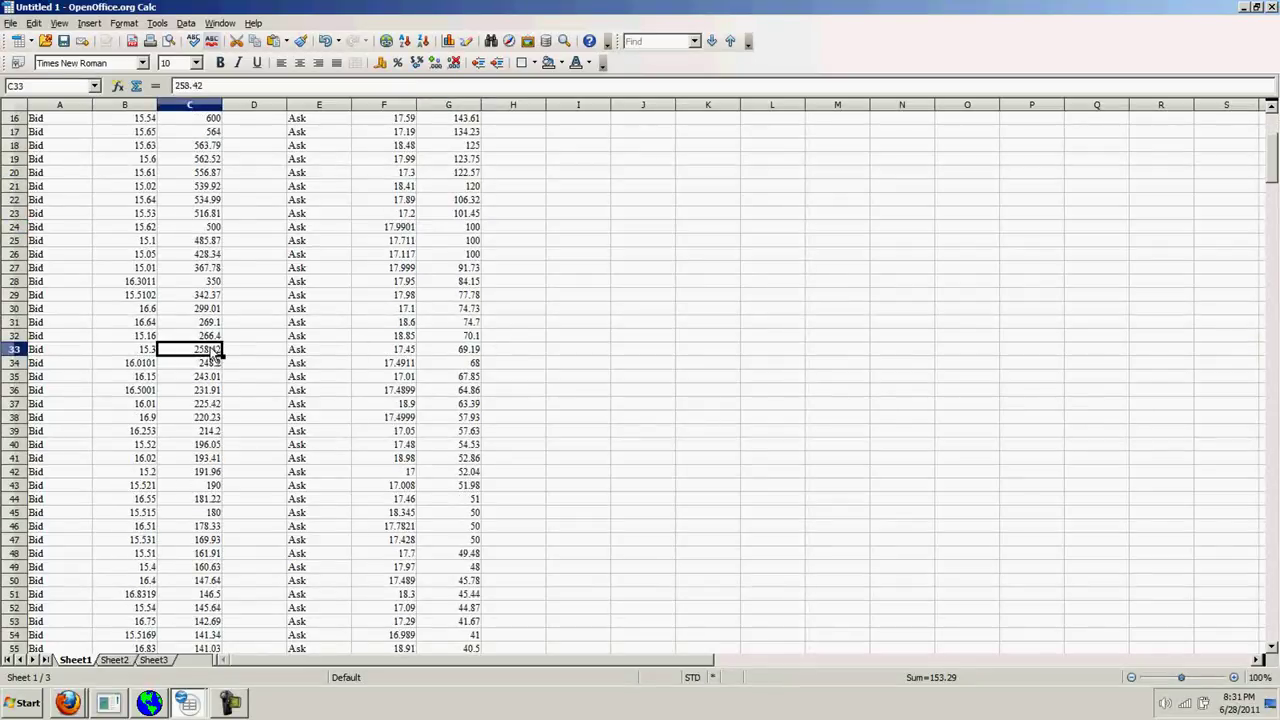
left_click(466, 350)
scroll(628, 396, "down", 8)
scroll(628, 396, "down", 20)
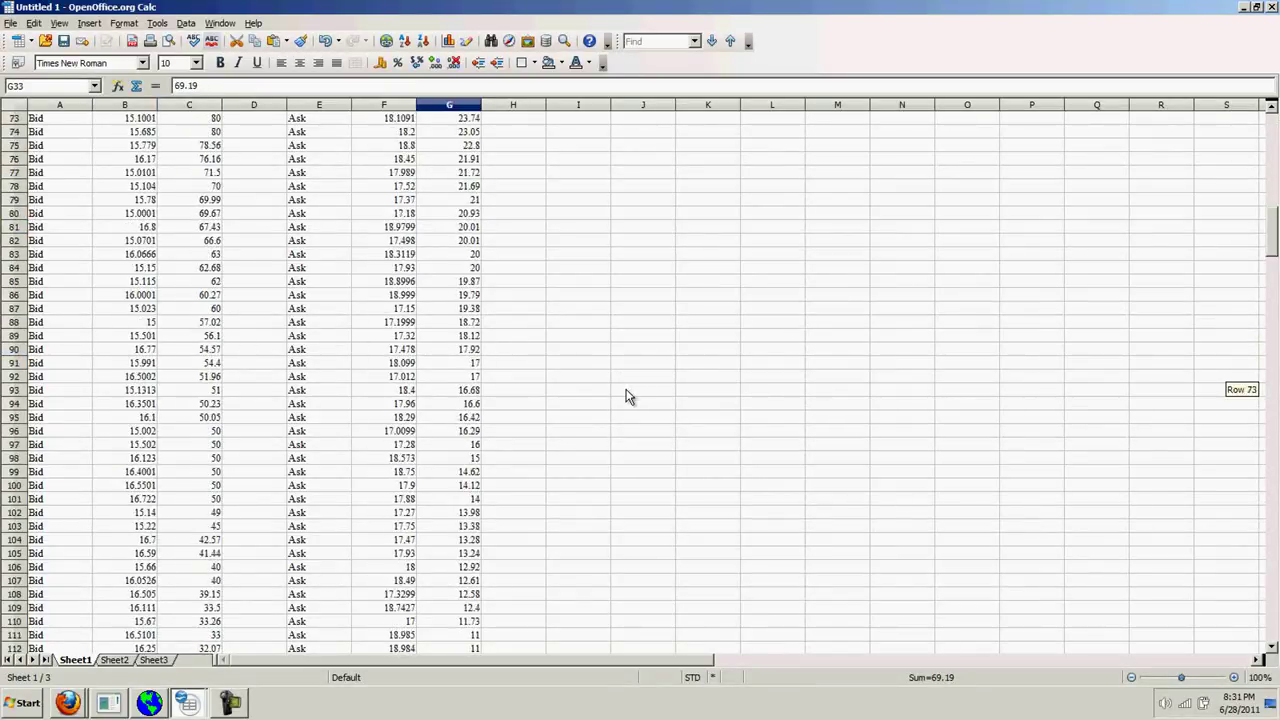
scroll(628, 396, "down", 20)
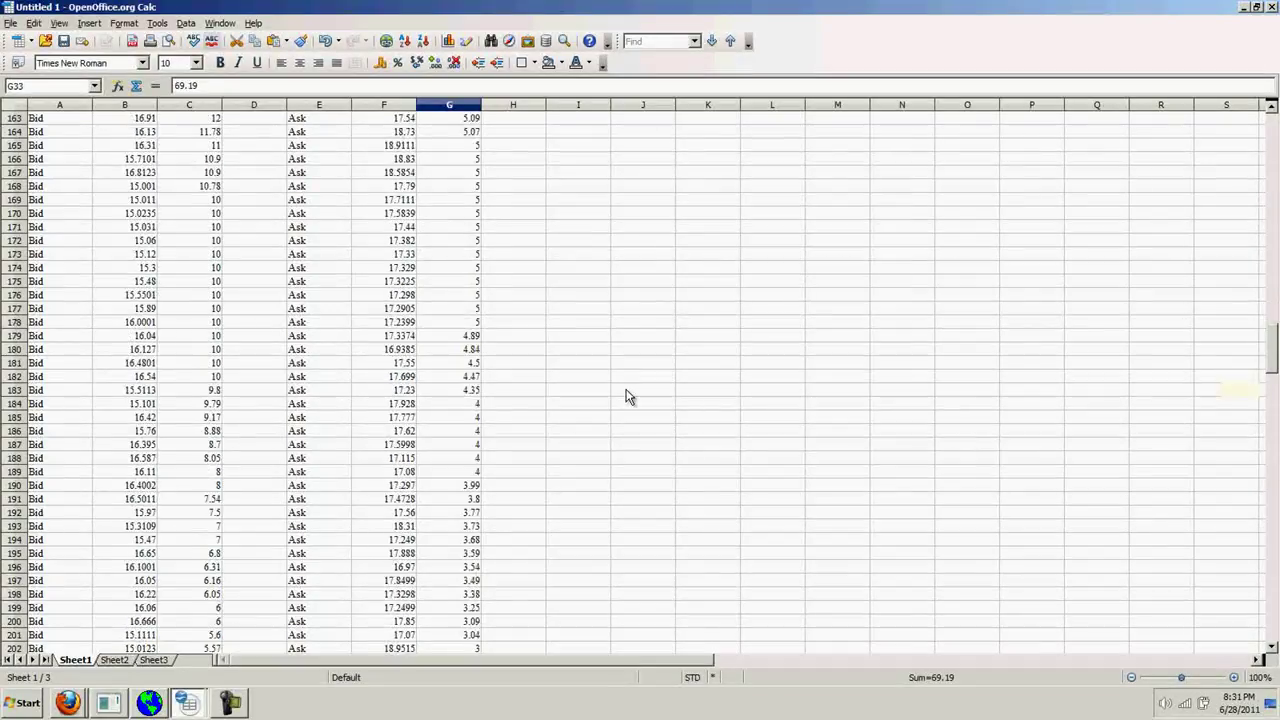
scroll(628, 396, "down", 20)
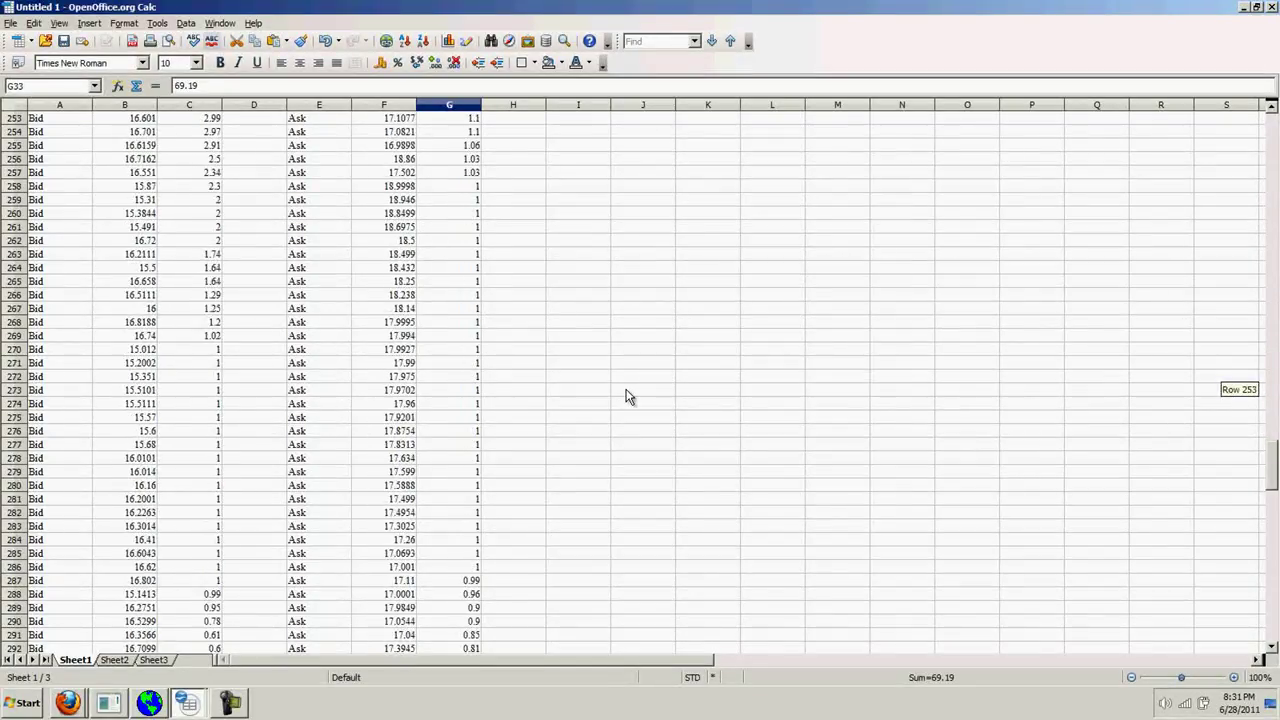
scroll(623, 408, "up", 6)
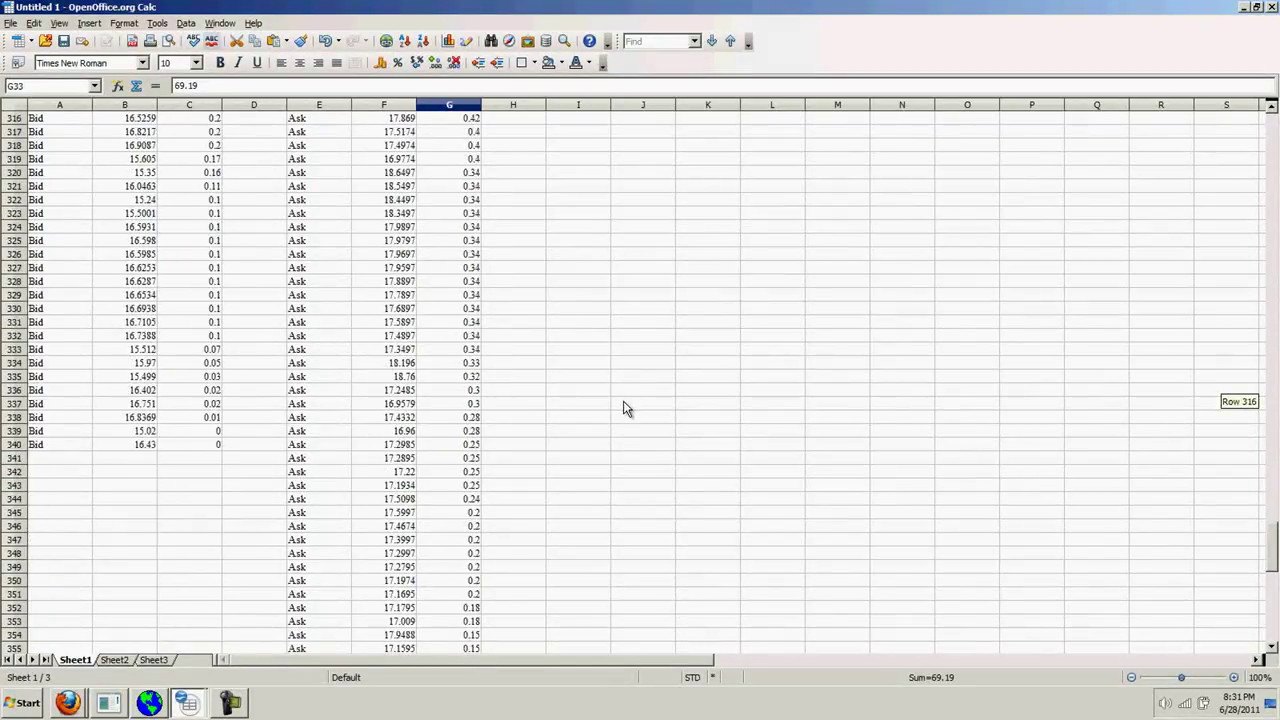
scroll(623, 408, "down", 3)
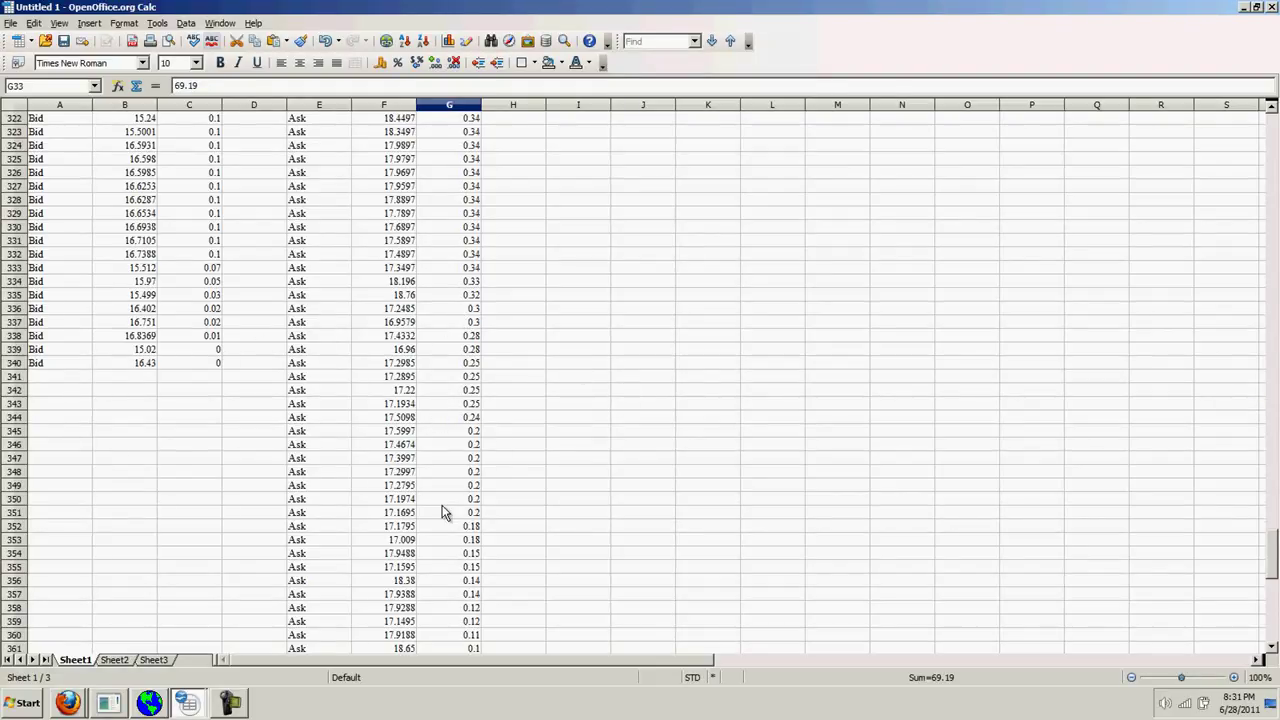
scroll(531, 425, "up", 20)
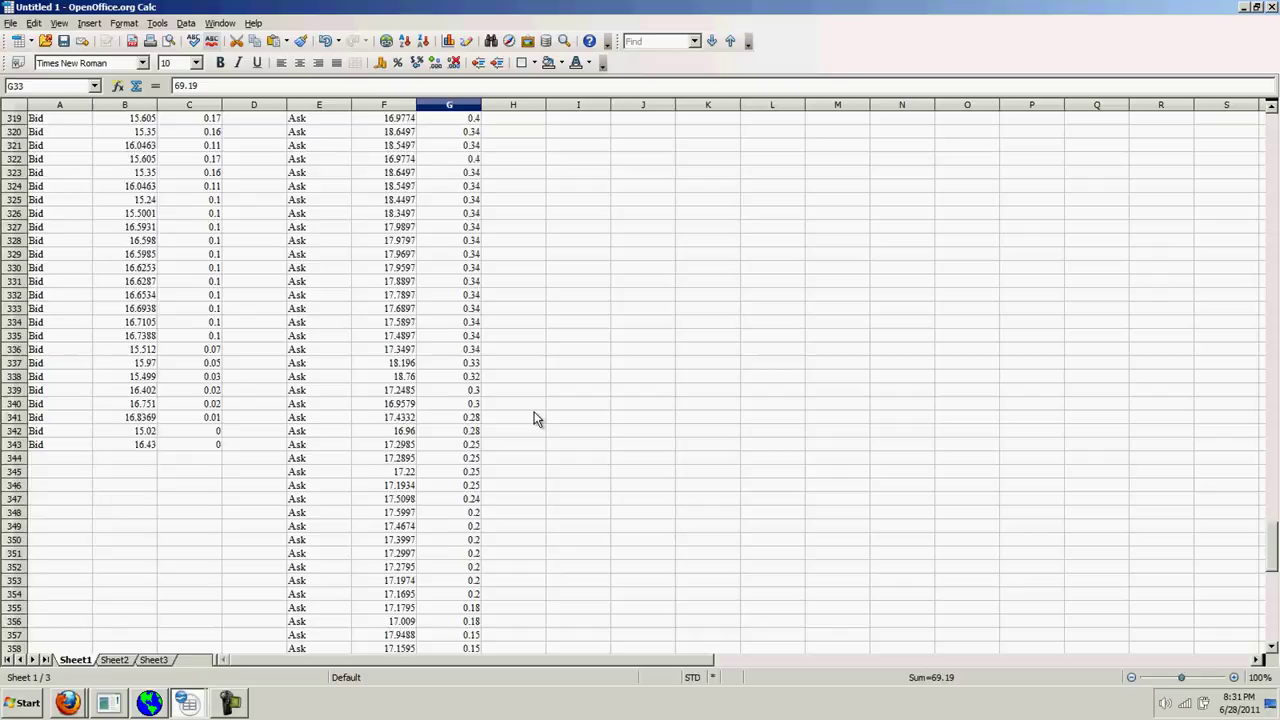
scroll(534, 418, "up", 20)
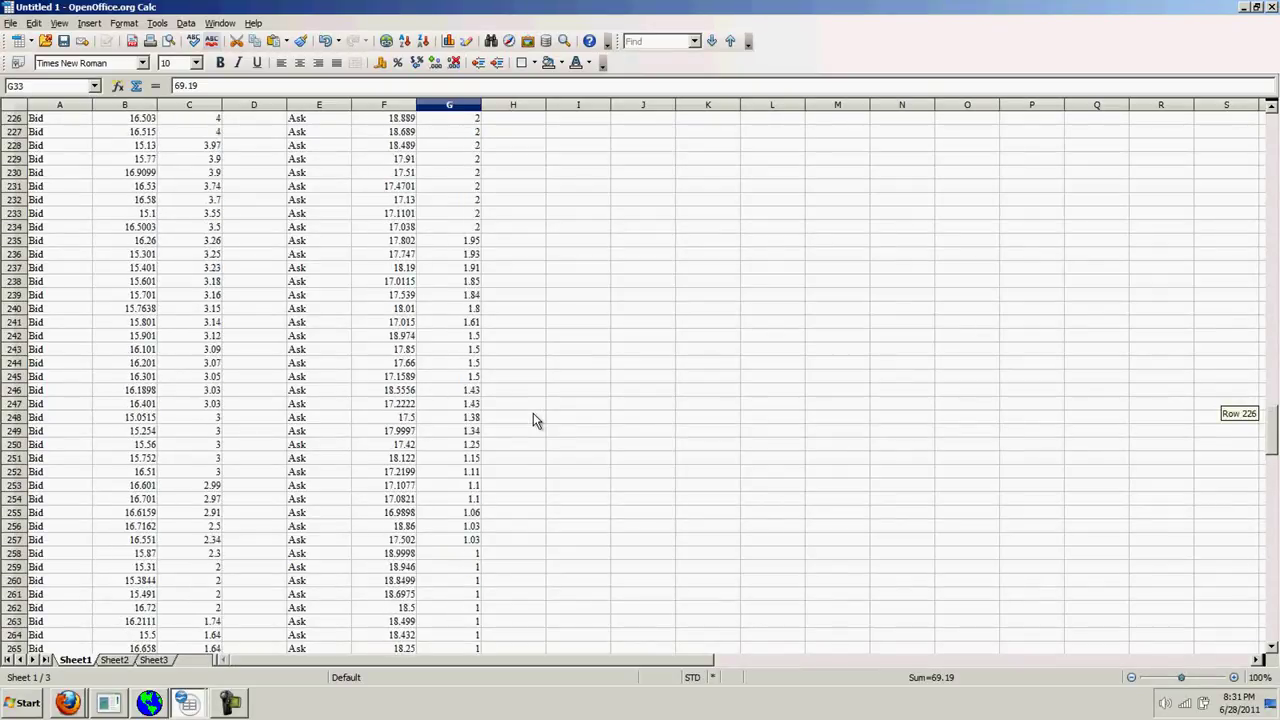
scroll(533, 415, "up", 20)
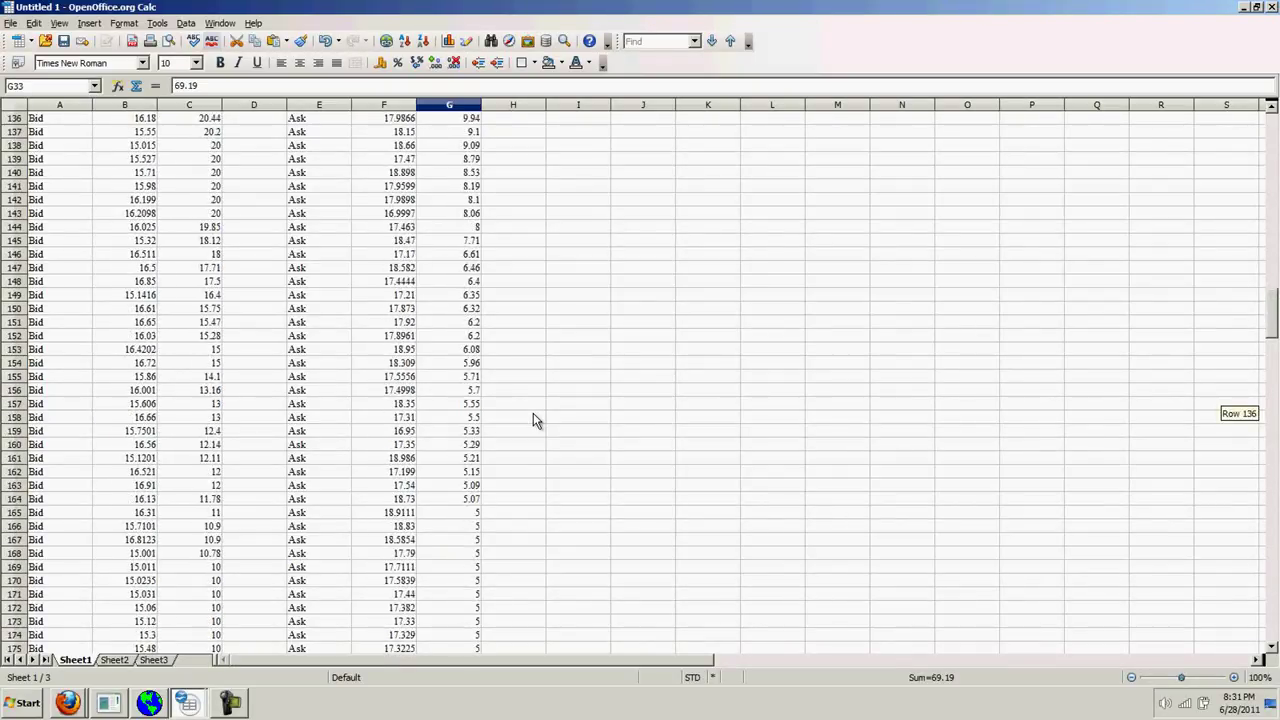
scroll(533, 420, "up", 20)
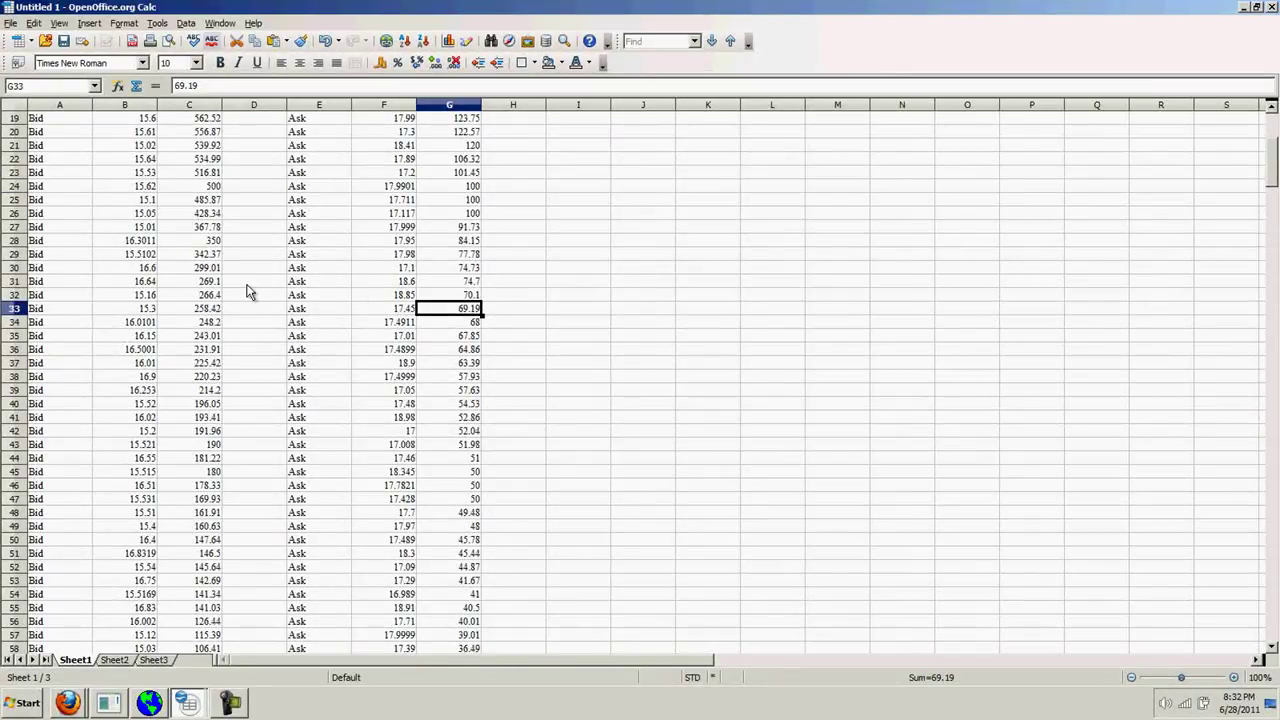
left_click(210, 256)
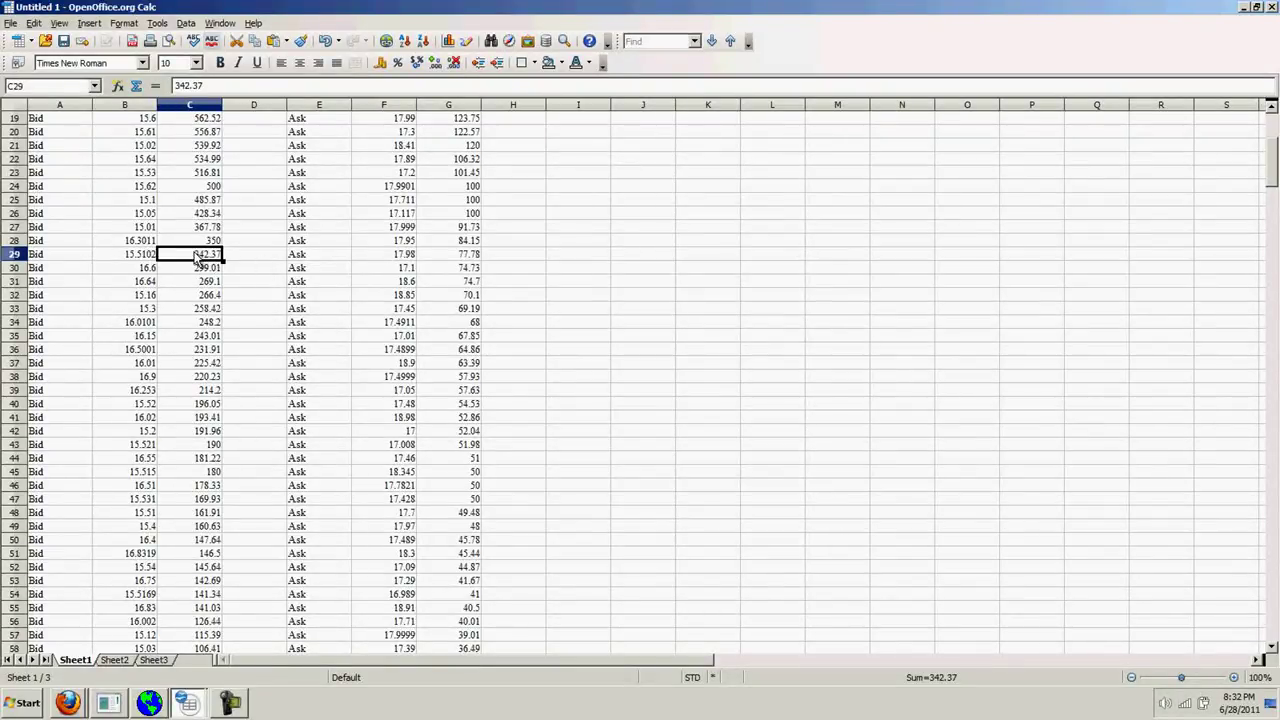
left_click(487, 266)
left_click(447, 263)
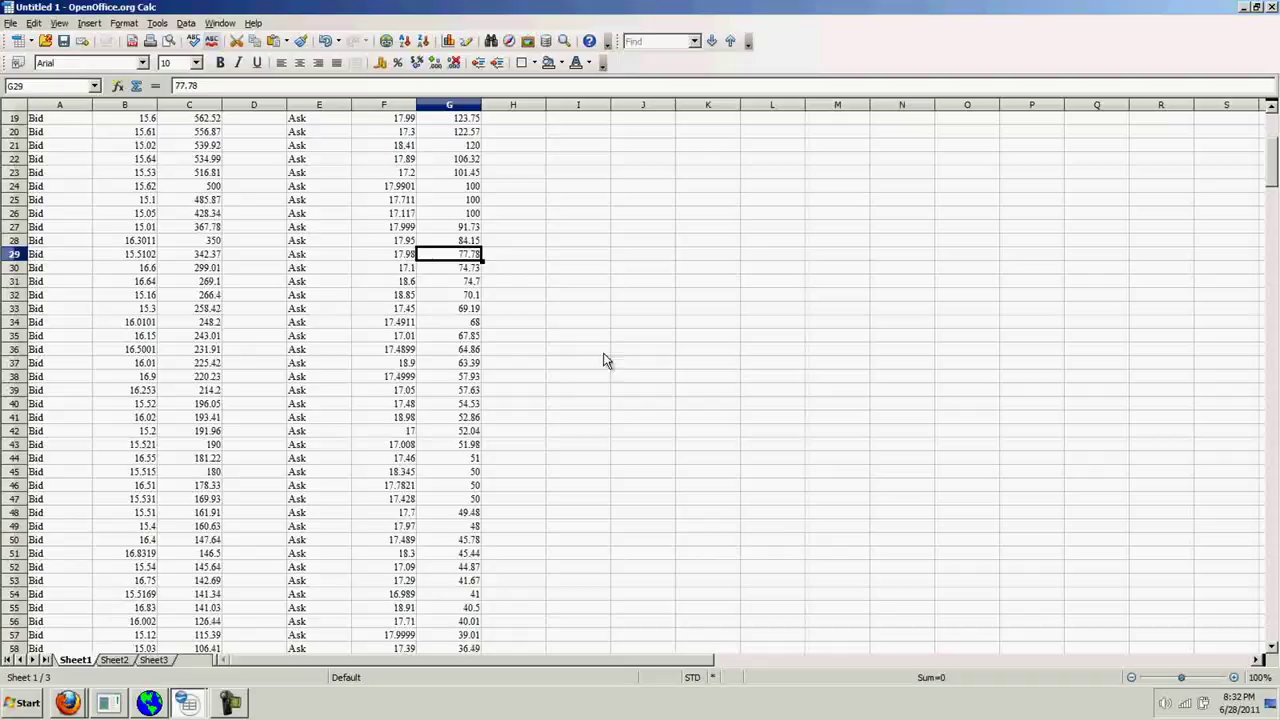
scroll(512, 405, "up", 6)
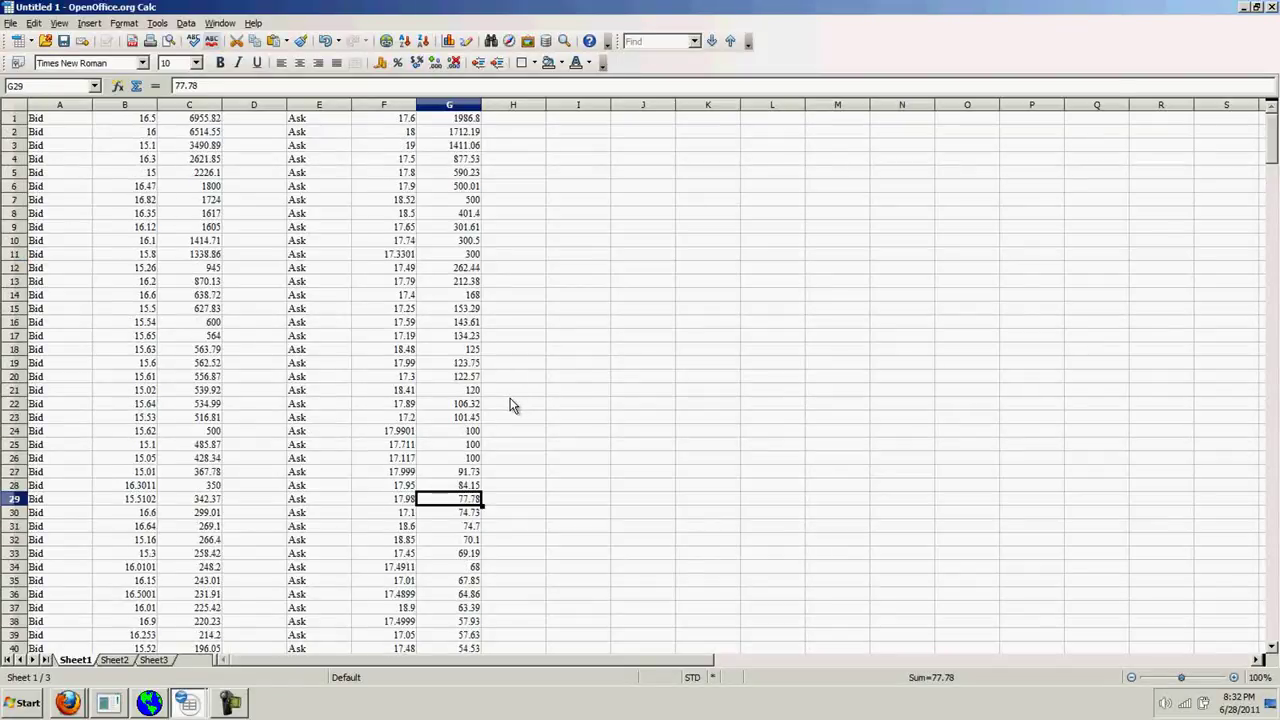
Select columns C and G together to read a combined Sum of about 66677.78.
left_click(463, 104)
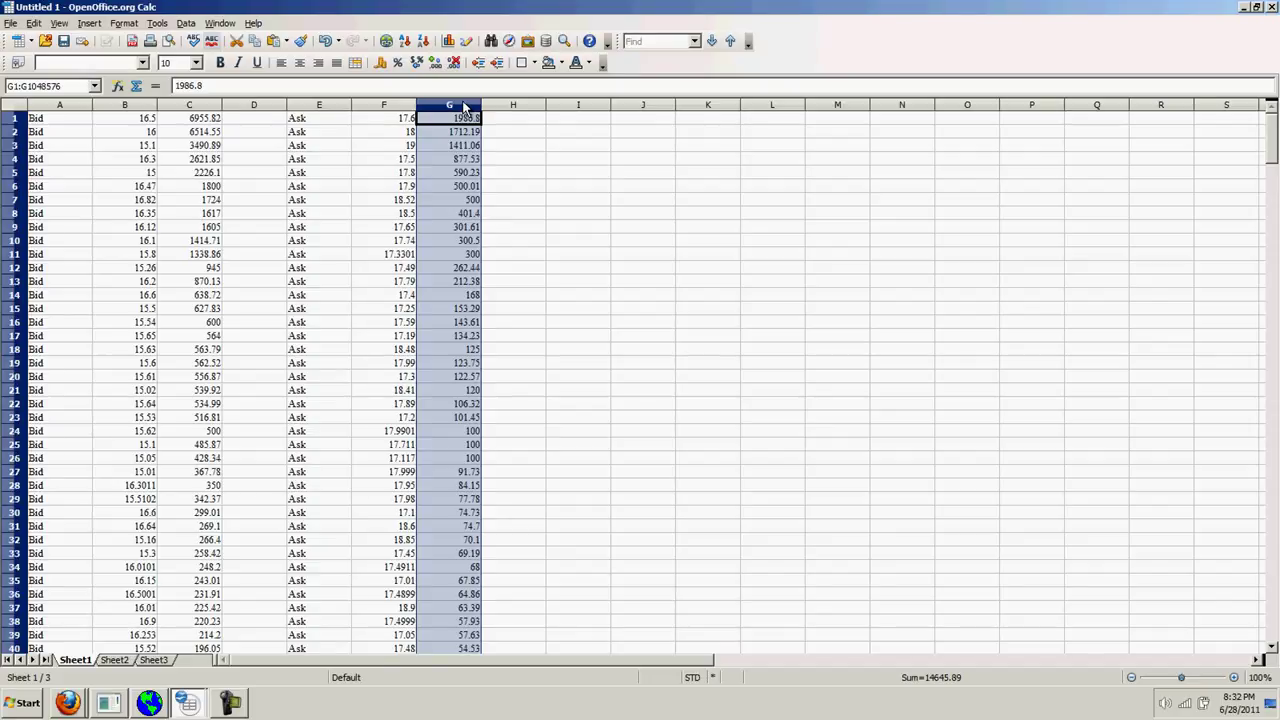
left_click(191, 105)
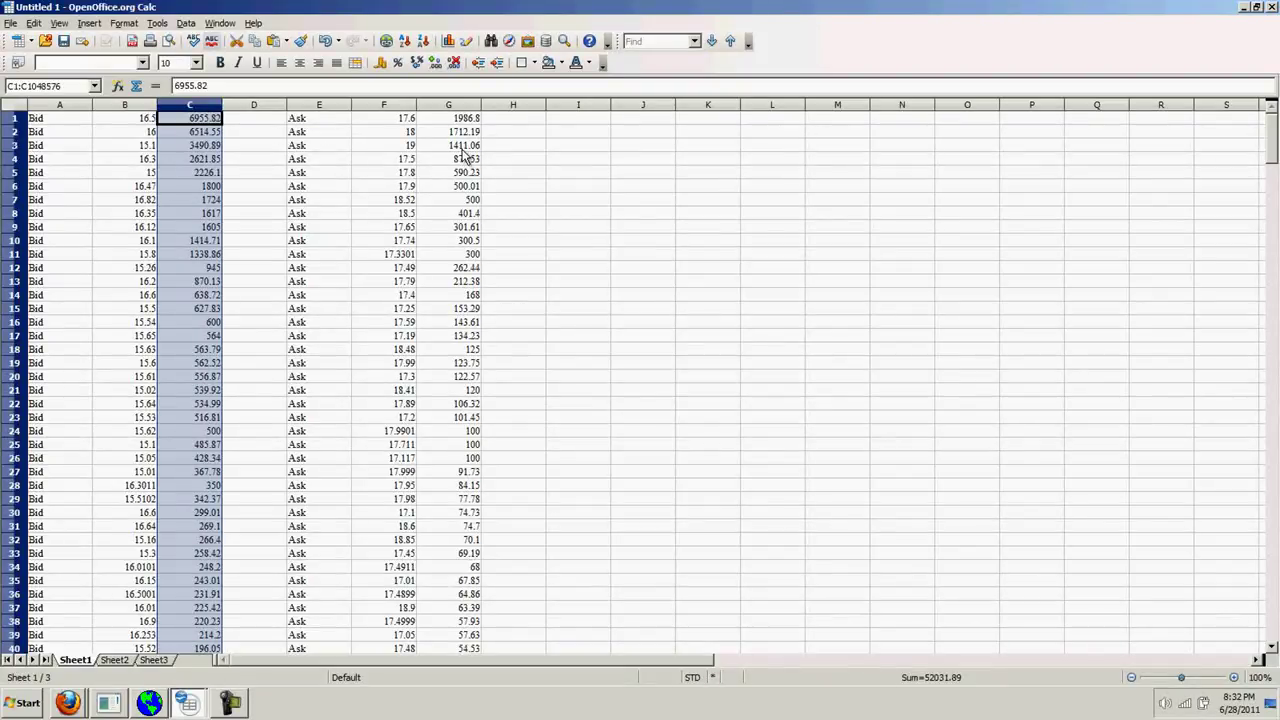
left_click(463, 105, "ctrl")
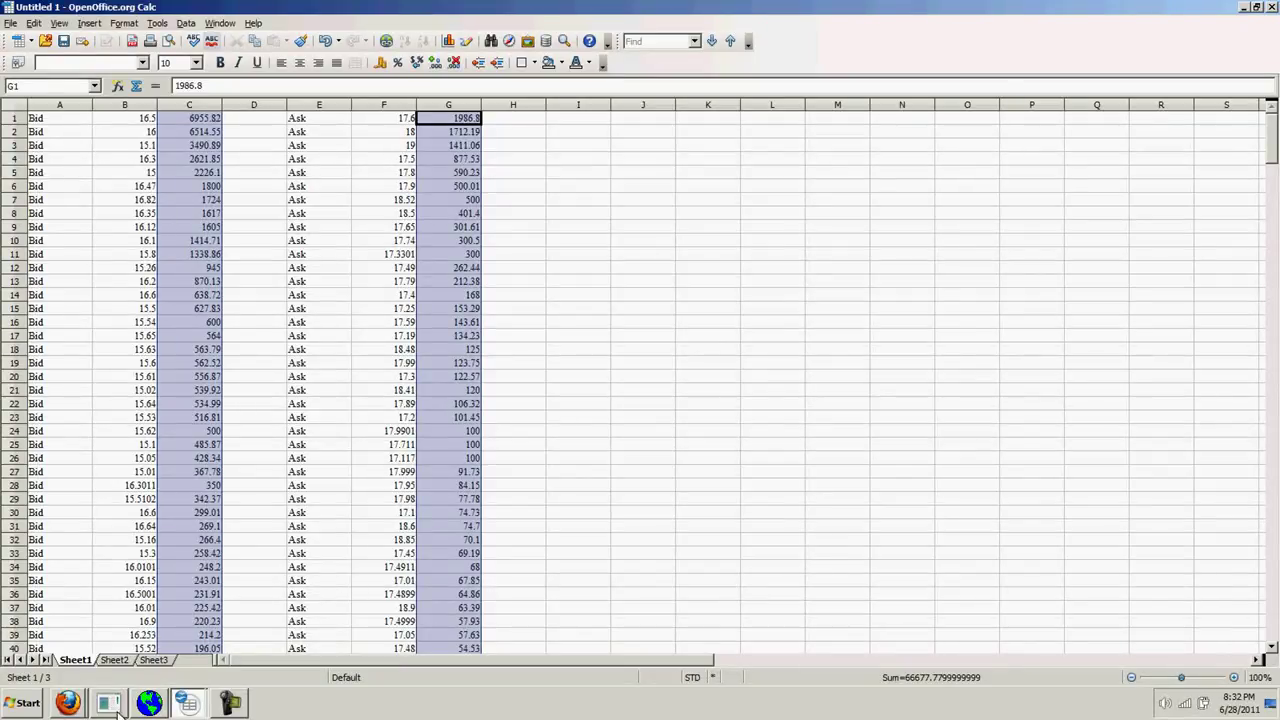
left_click(68, 704)
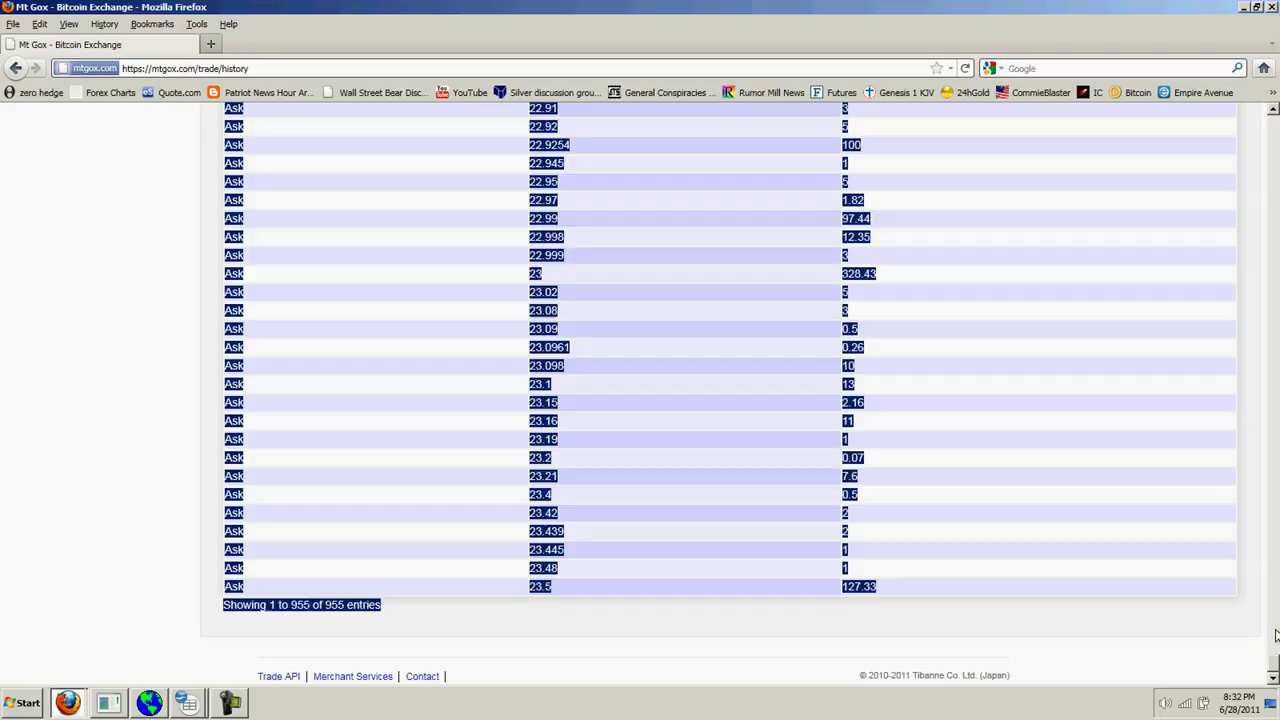
Scroll the Mt.Gox page back to the top to view the bid and ask depth chart.
left_click_drag(1274, 665, 1274, 115)
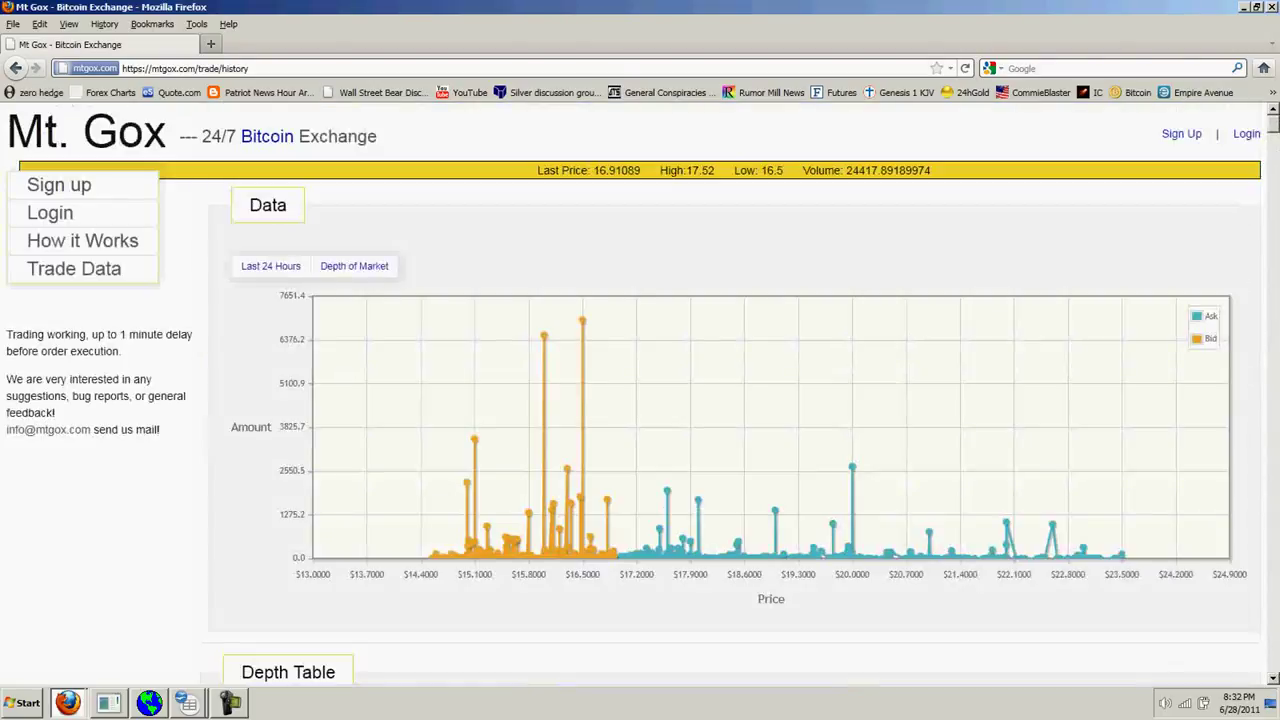
mouse_move(559, 354)
Launch Windows Calculator and position it over the depth chart.
left_click(24, 706)
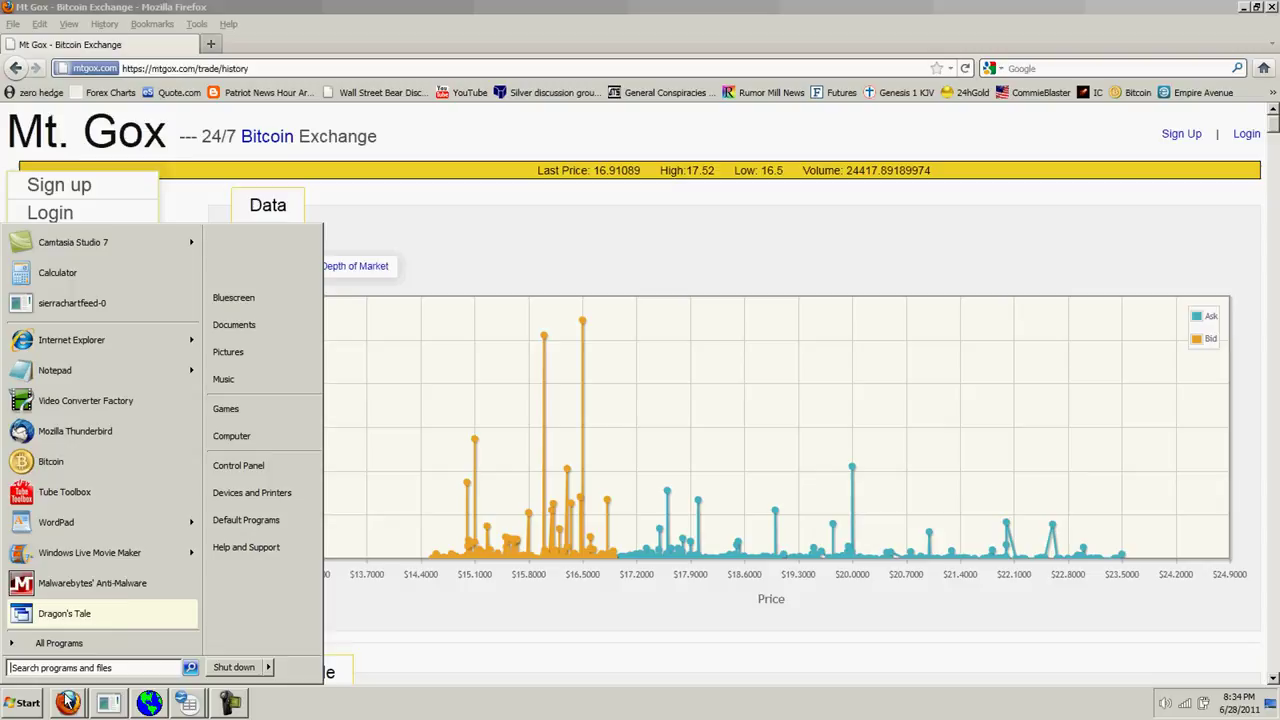
left_click(70, 273)
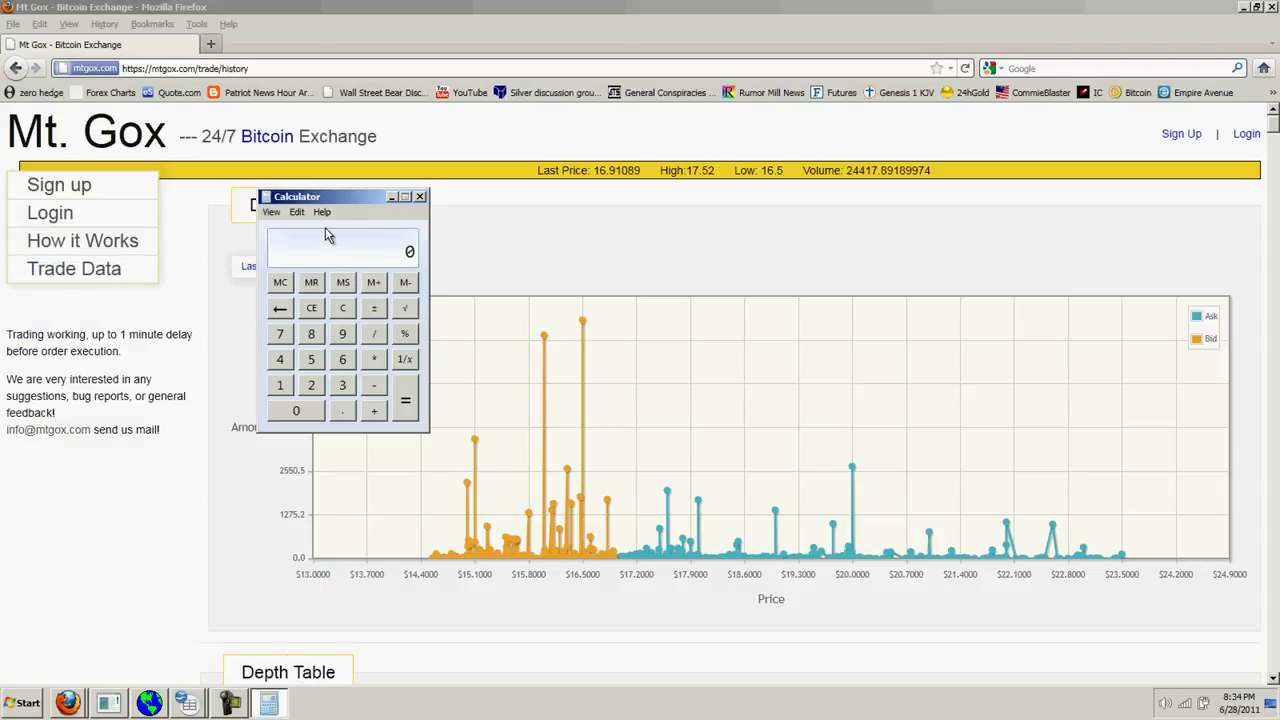
left_click_drag(335, 205, 603, 187)
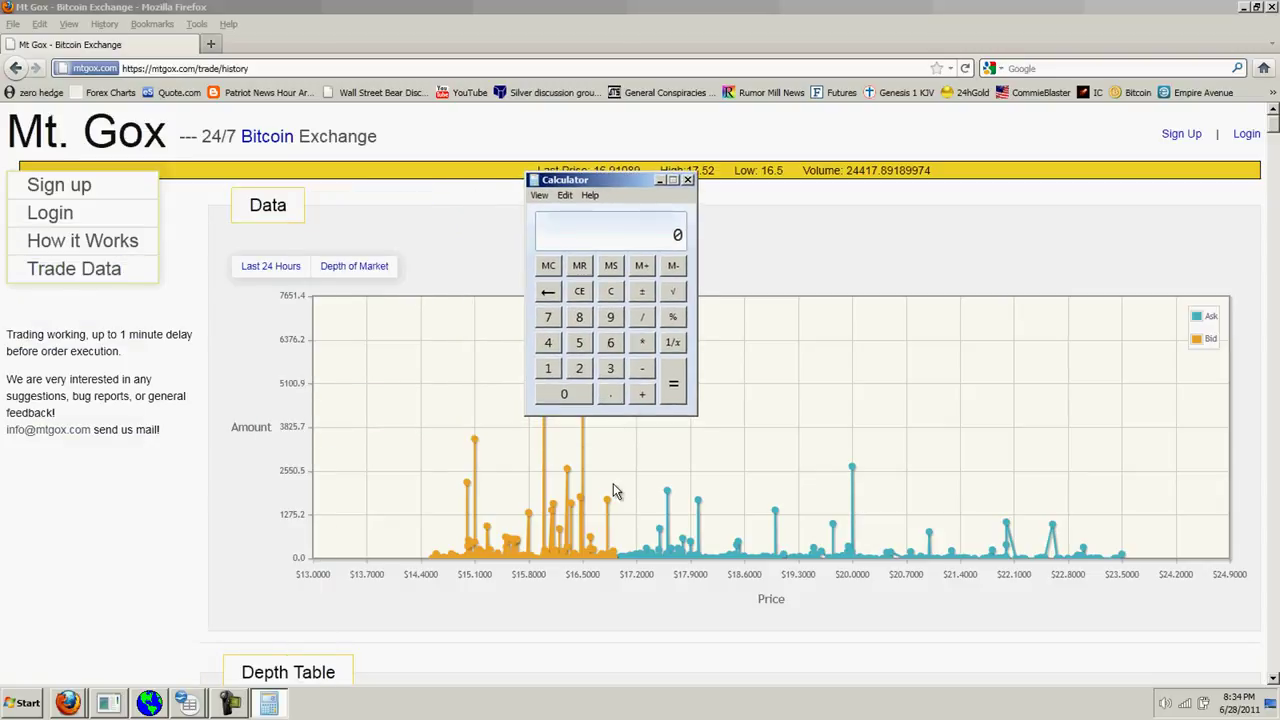
Compute 6000000 × 17 to get 102000000.
left_click(610, 343)
left_click(570, 398)
left_click(571, 400)
left_click(571, 400)
left_click(571, 400)
left_click(571, 400)
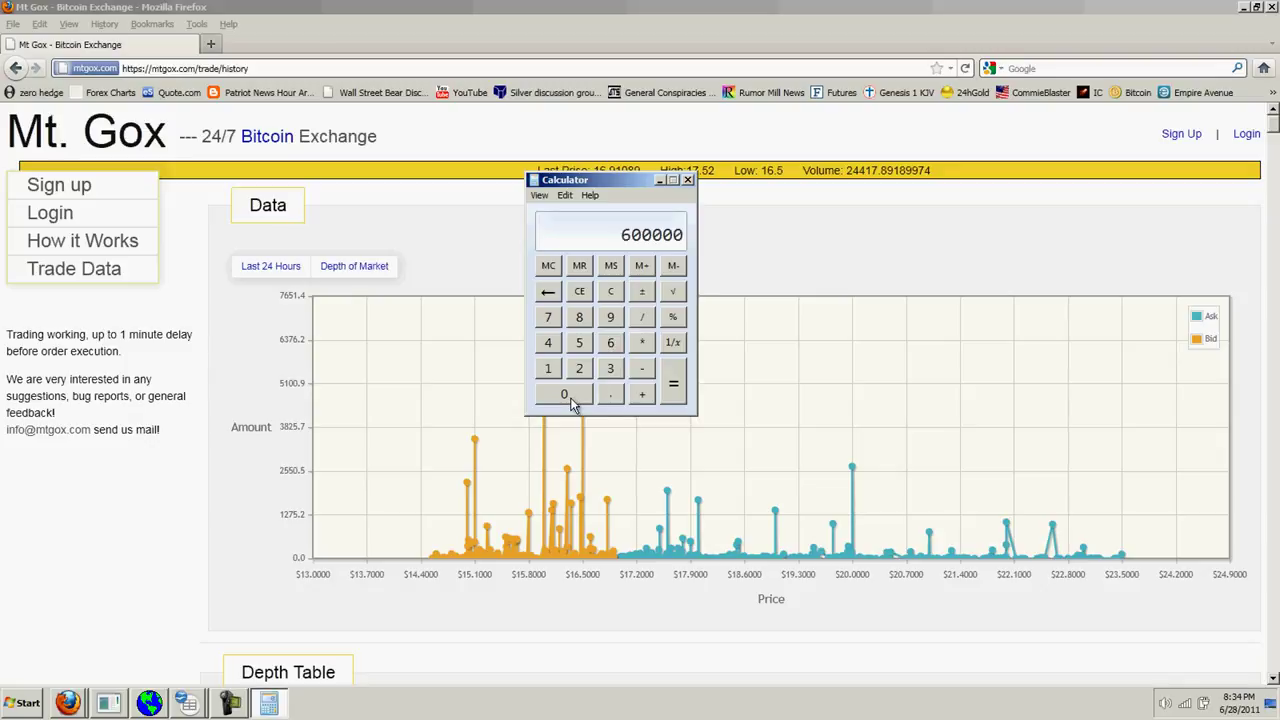
left_click(571, 400)
left_click(642, 345)
left_click(548, 368)
left_click(548, 317)
left_click(673, 386)
Clear and recompute 17 × 6000000, confirming 102000000, then return to the browser.
left_click(579, 291)
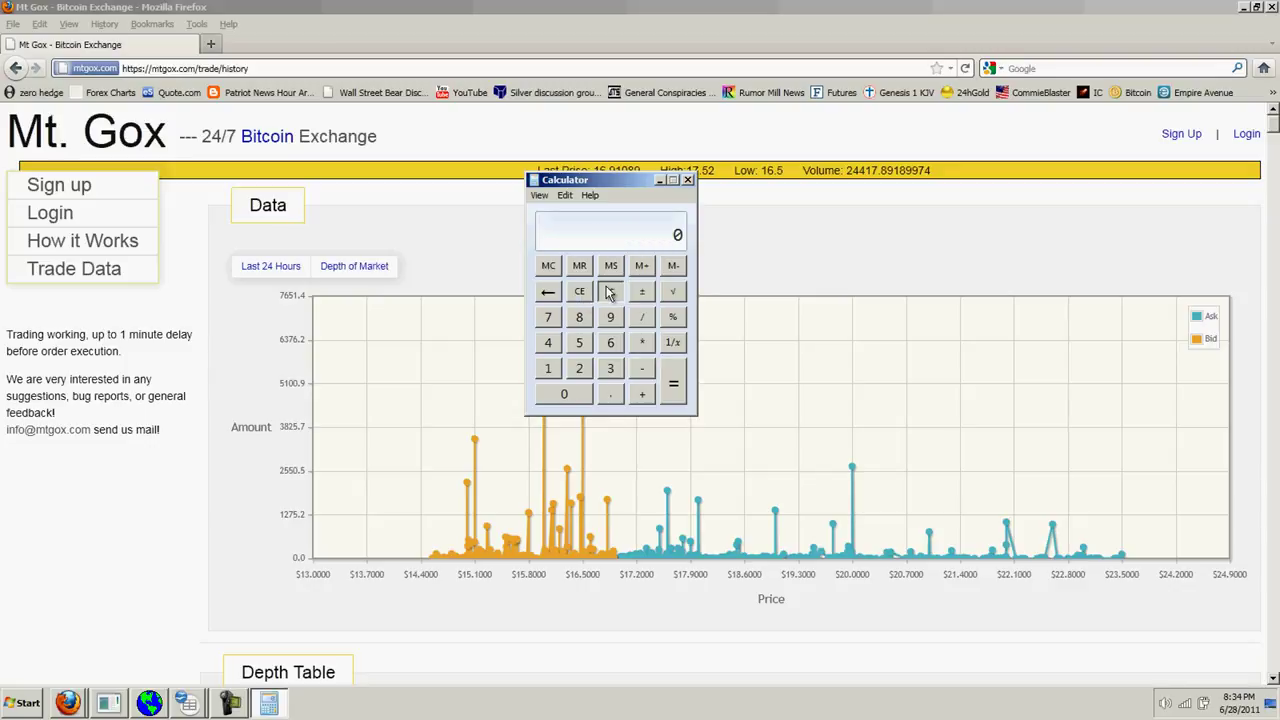
left_click(548, 368)
left_click(548, 317)
left_click(643, 342)
left_click(609, 342)
left_click(563, 394)
left_click(563, 394)
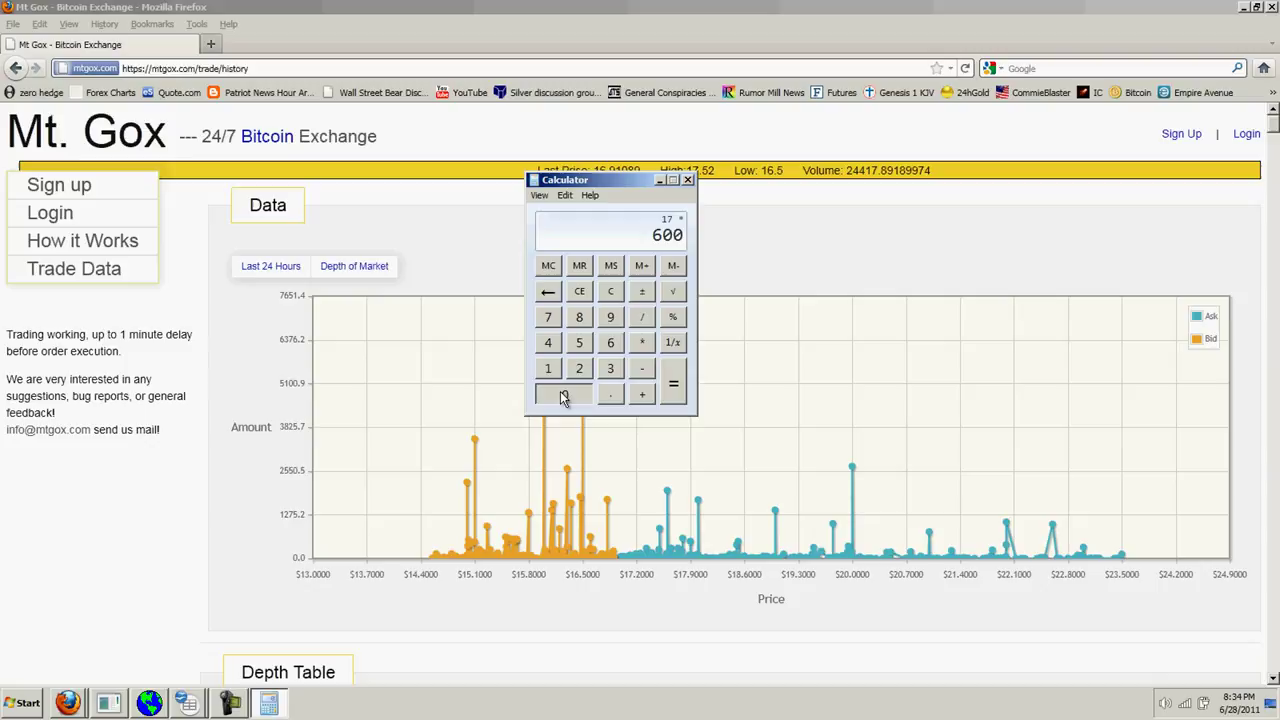
left_click(563, 394)
left_click(563, 394)
left_click(563, 394)
left_click(566, 394)
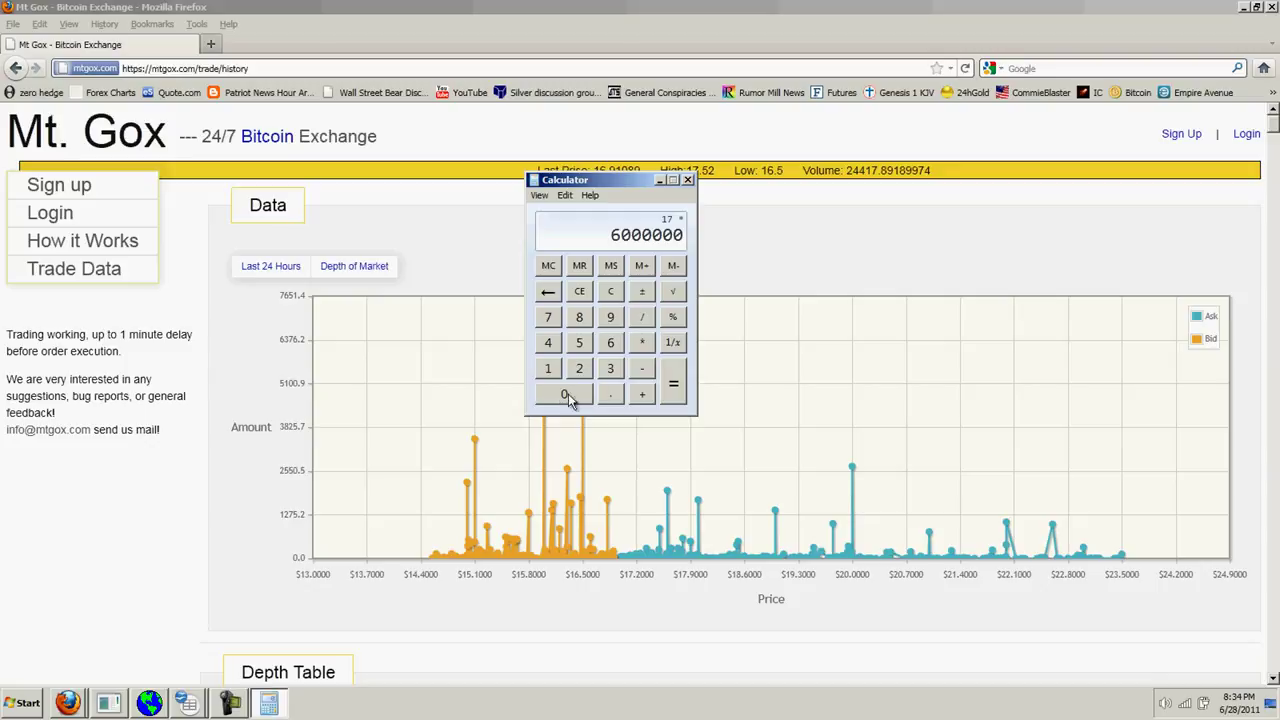
left_click(673, 390)
left_click(66, 704)
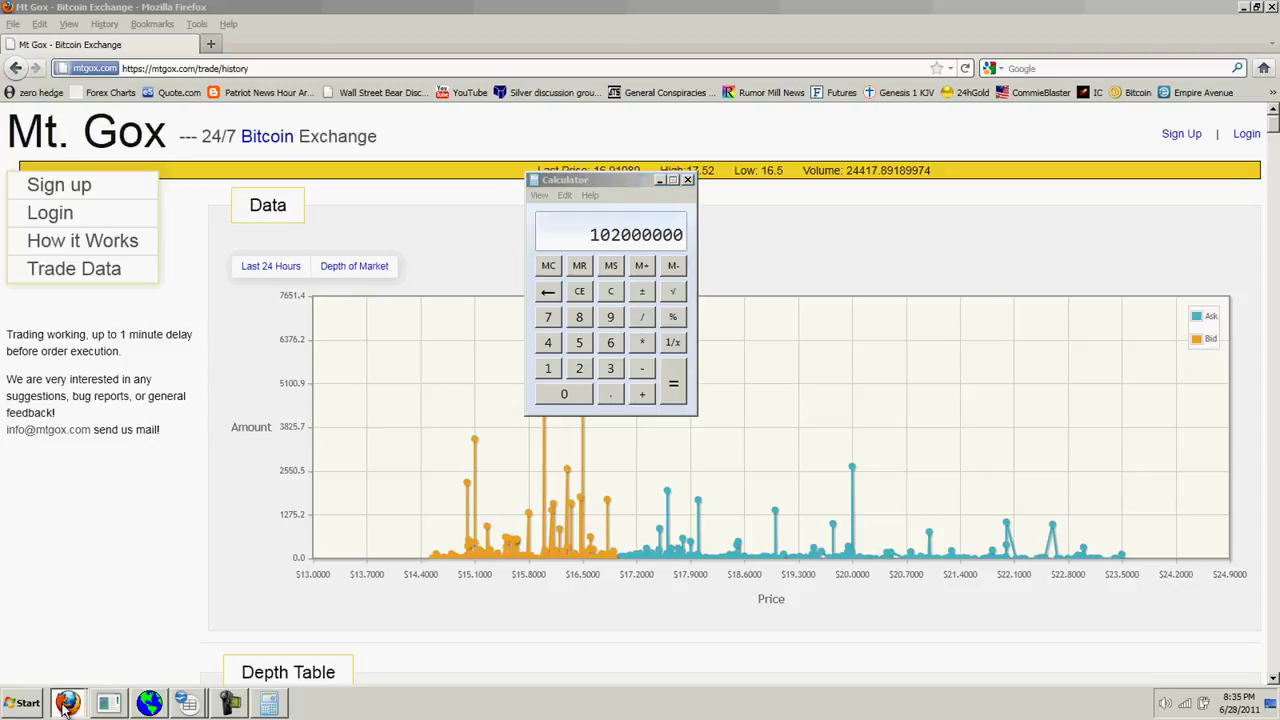
Open Yahoo Finance and look up Apple's AAPL quote, selecting its details down to Market Cap.
middle_click(66, 704)
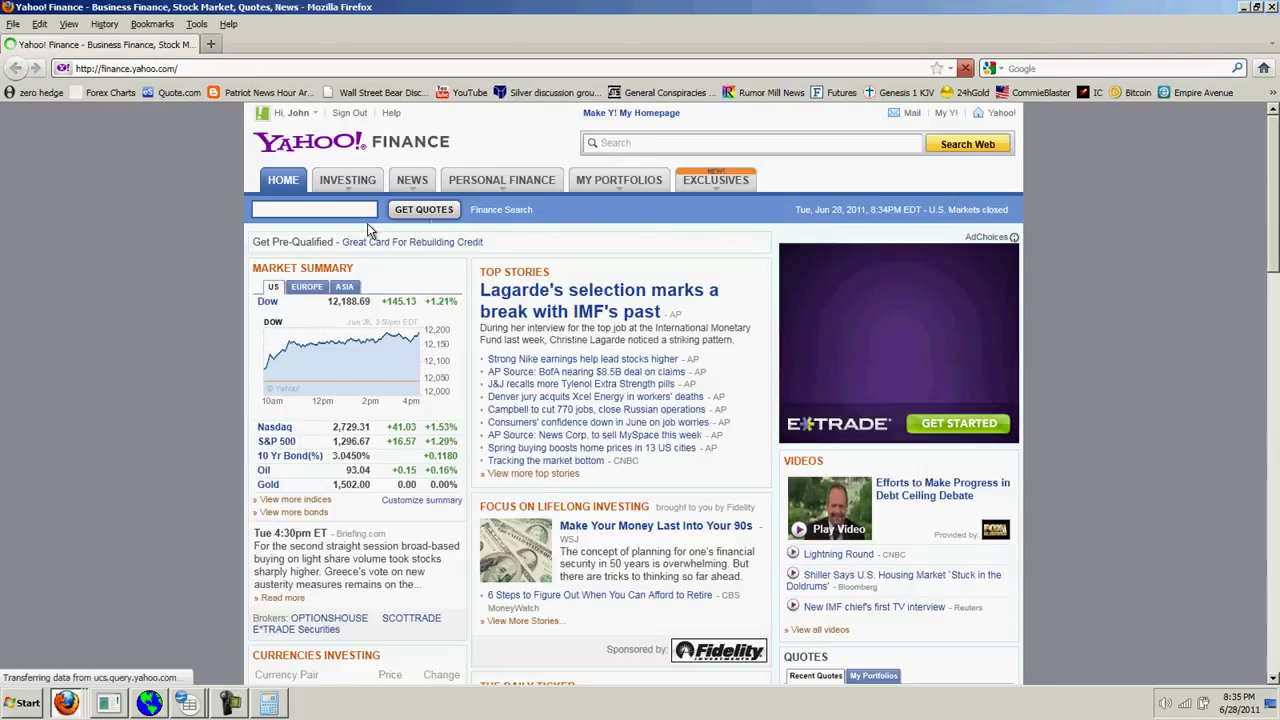
mouse_move(530, 177)
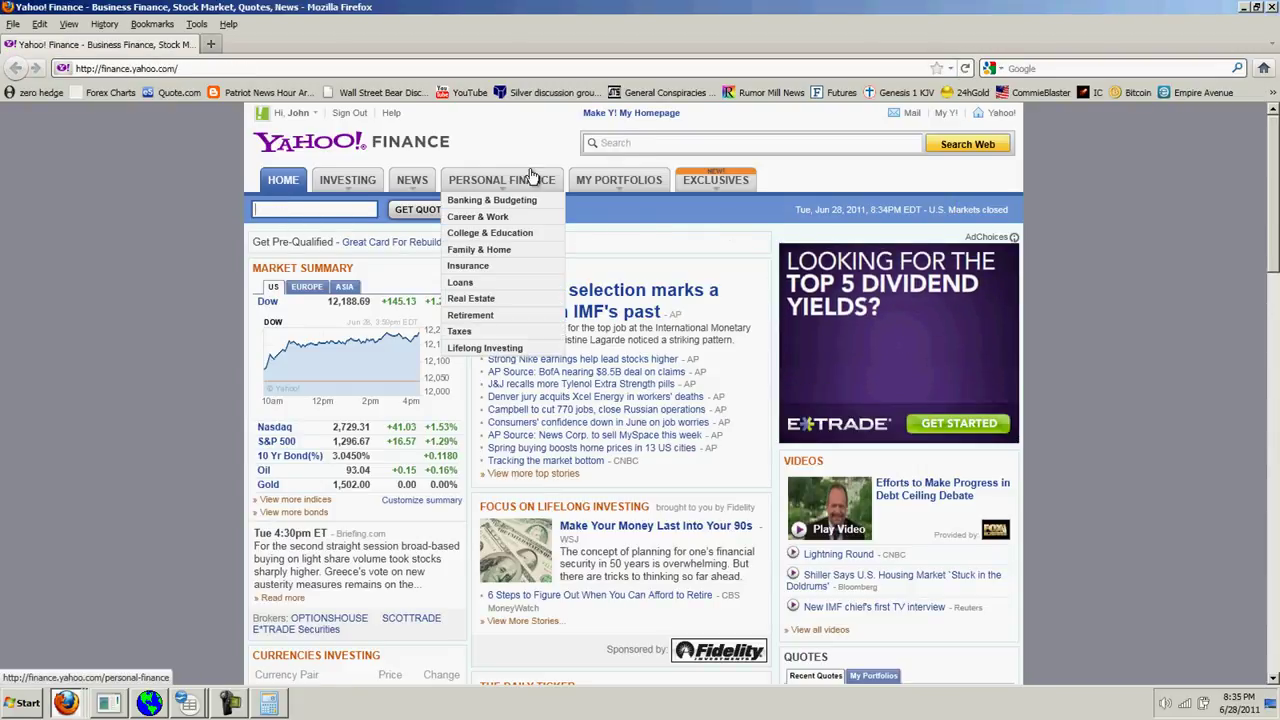
type("aapl")
key("Return")
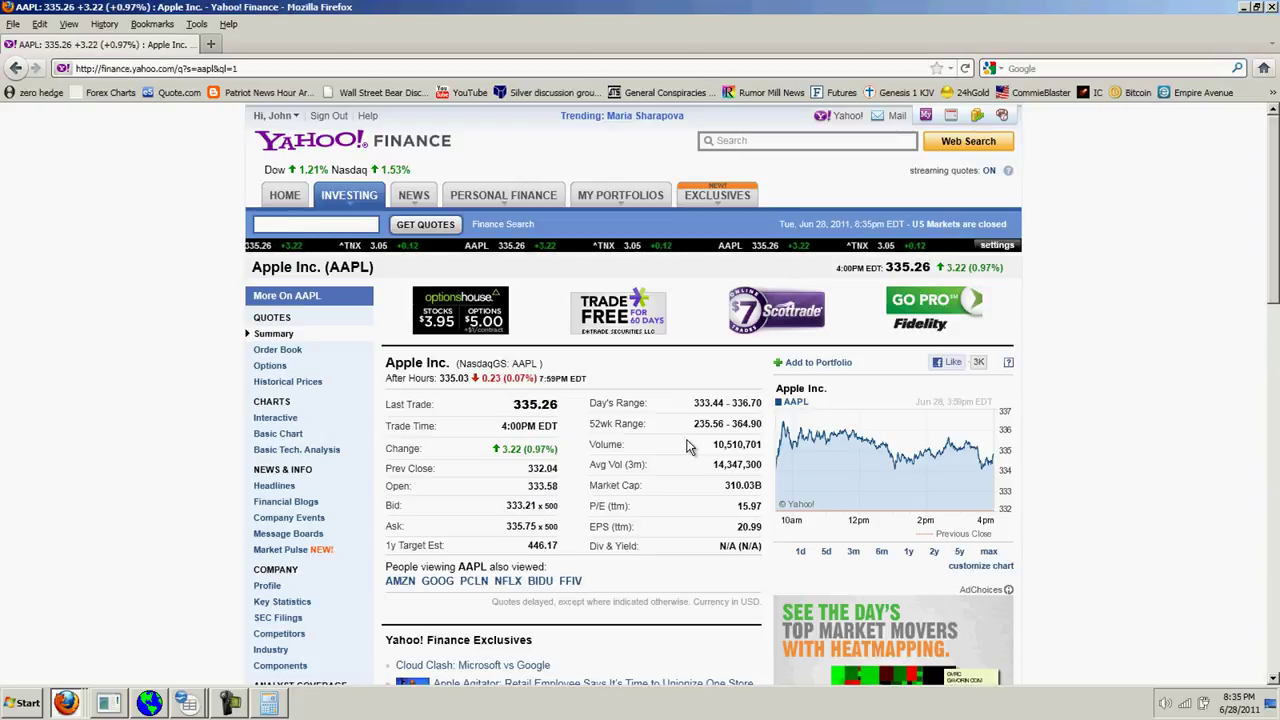
left_click_drag(386, 362, 764, 488)
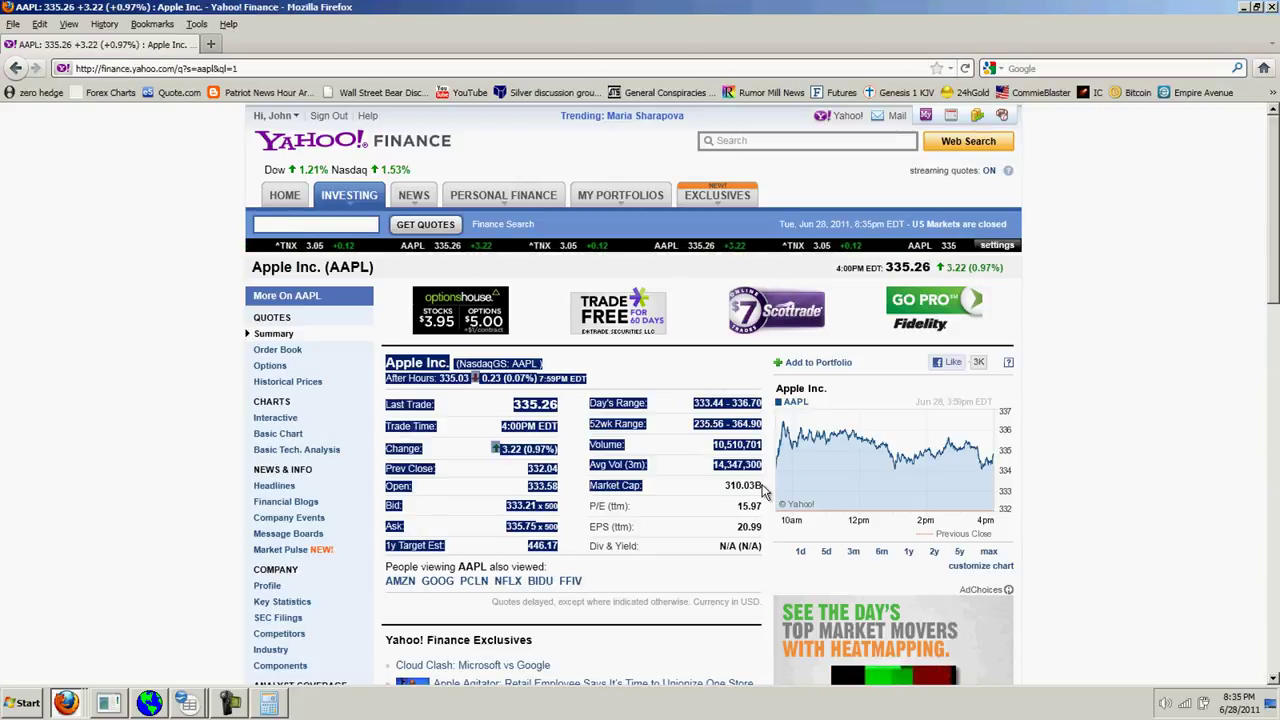
left_click(509, 409)
Look up the Netflix (NFLX) quote summary page.
left_click(352, 222)
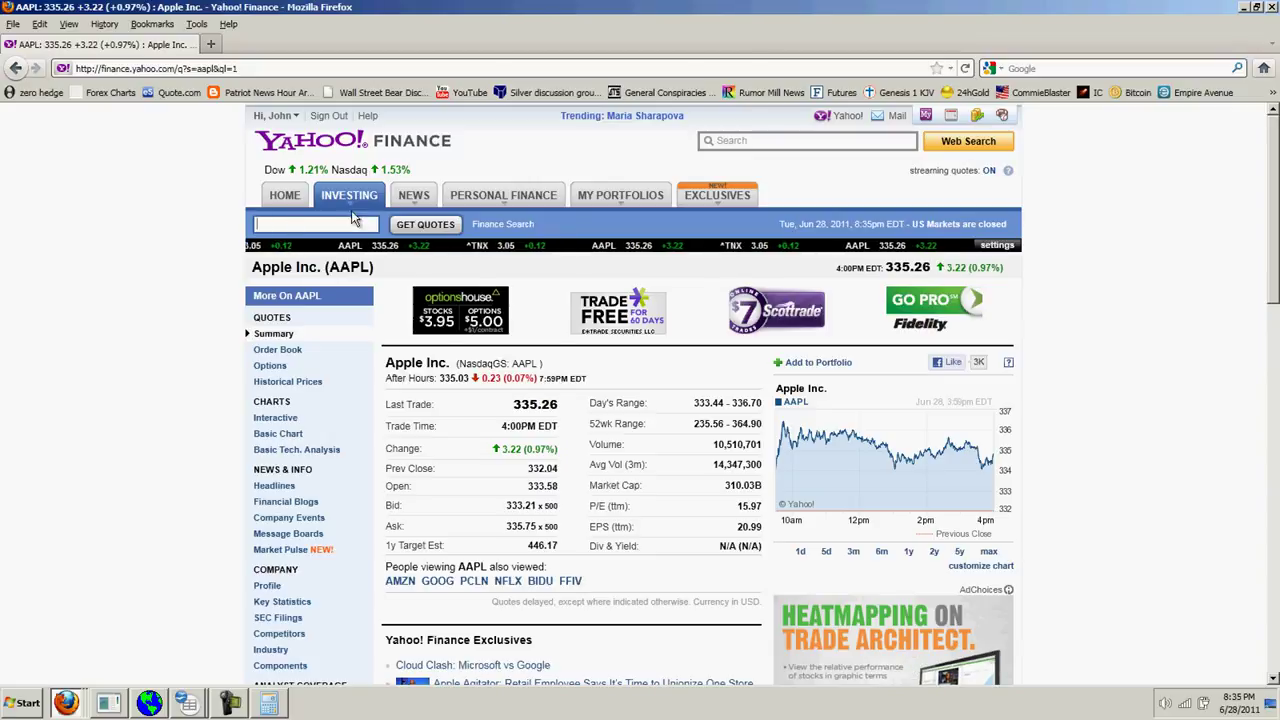
type("n")
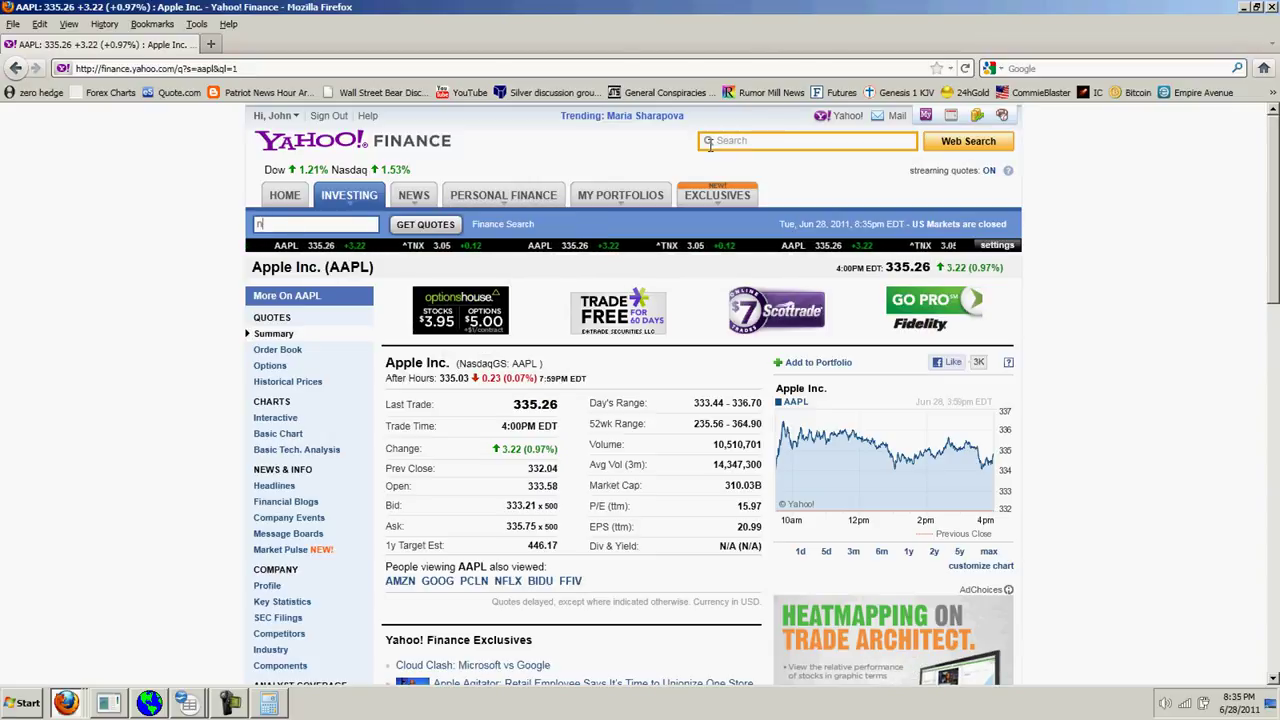
type("flx")
key("Return")
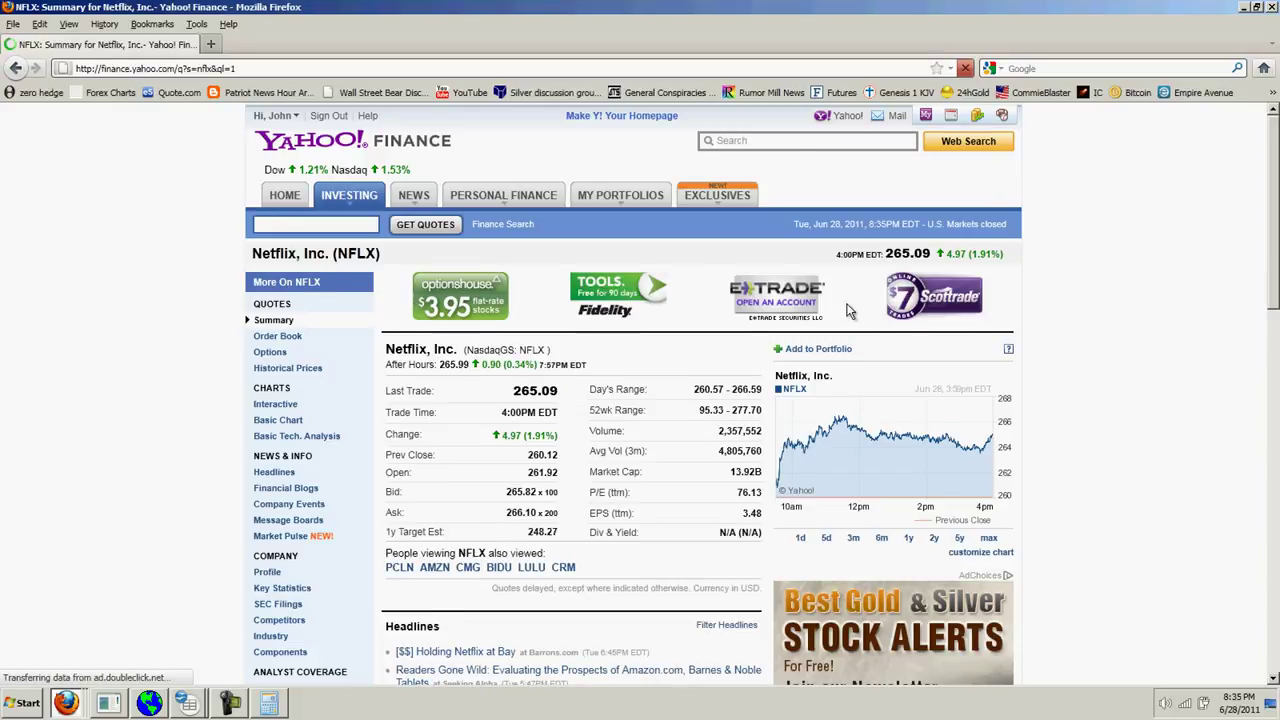
Highlight Netflix's 13.92B market cap, browse its Key Statistics, then return to the summary with Calculator showing.
double_click(748, 486)
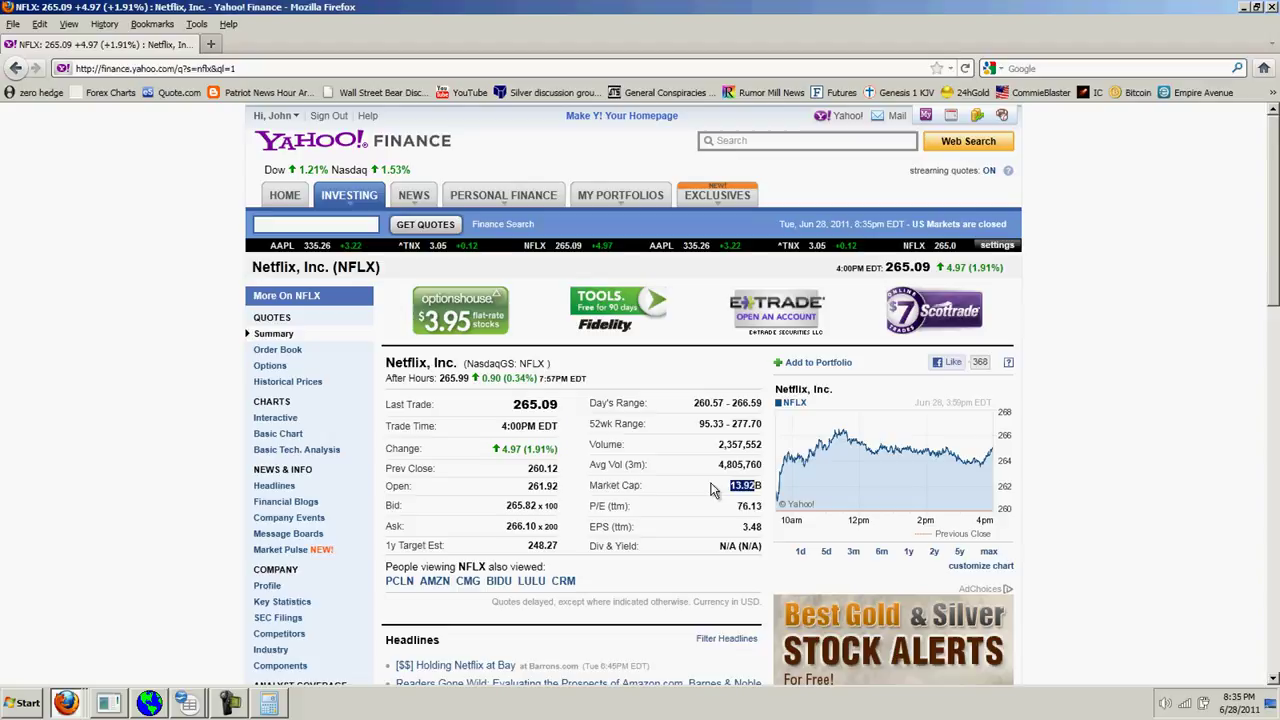
scroll(428, 480, "down", 2)
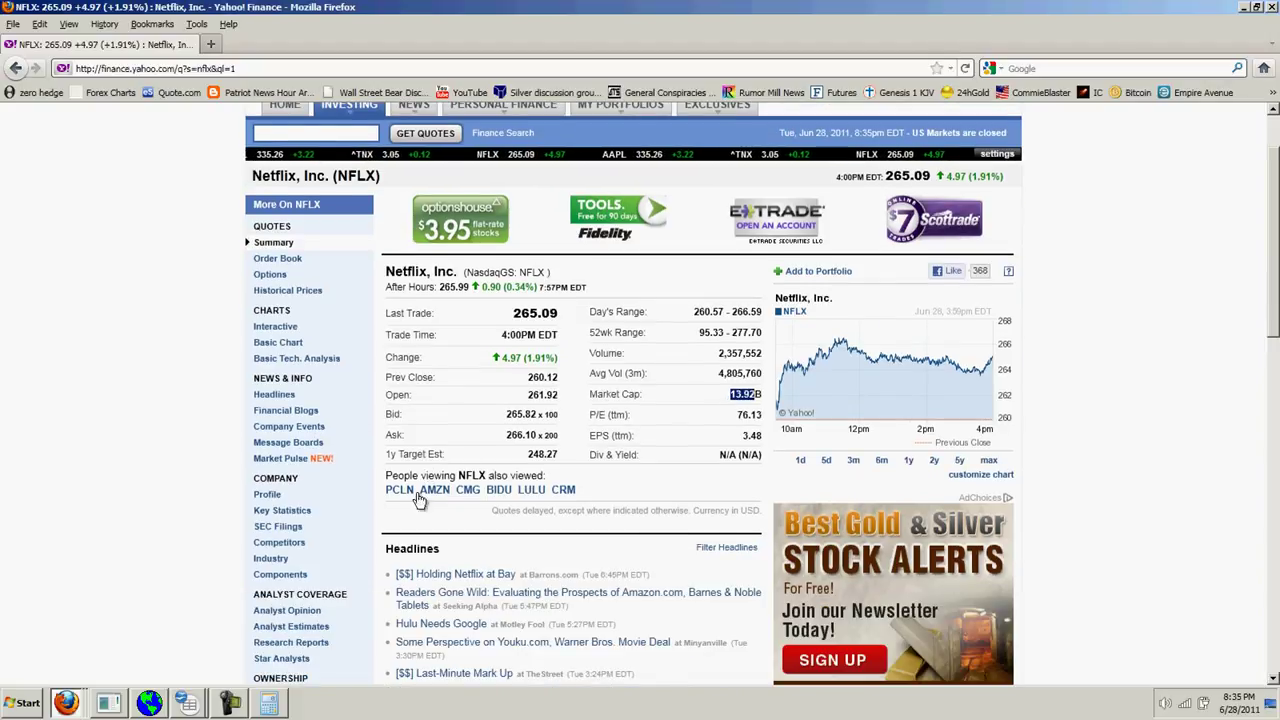
left_click(289, 514)
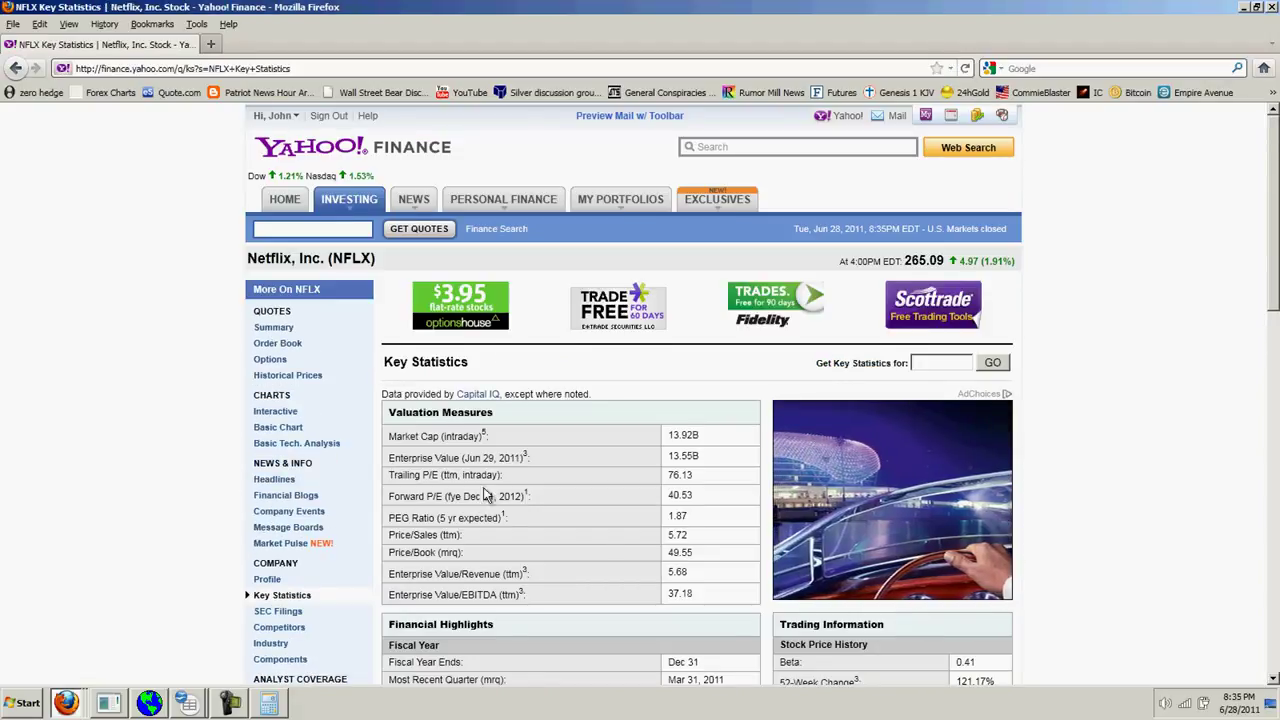
scroll(485, 495, "down", 8)
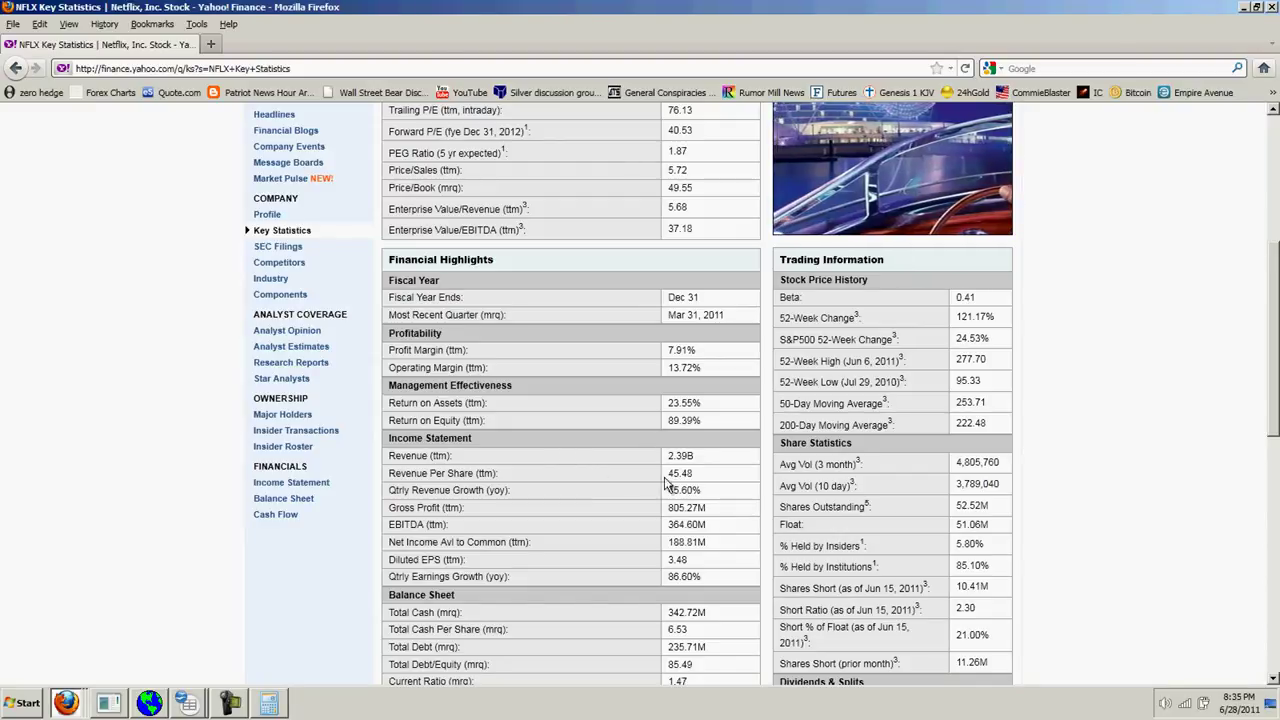
scroll(735, 525, "down", 4)
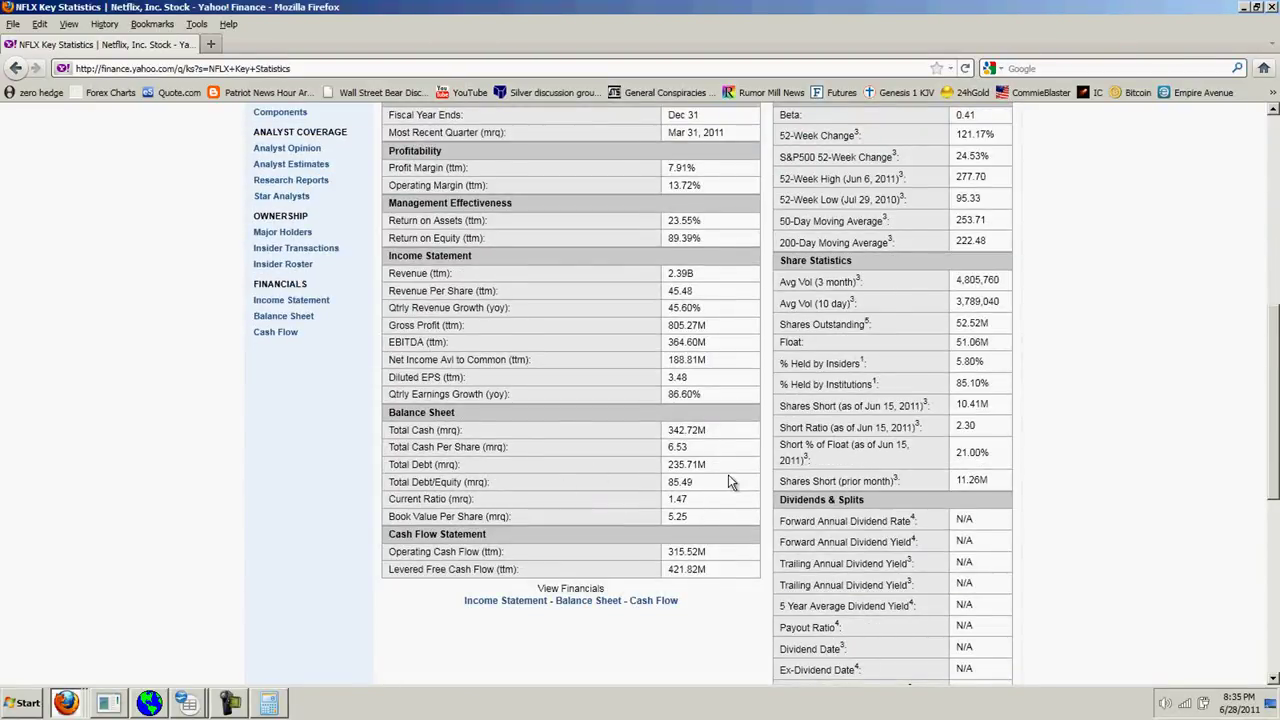
scroll(728, 481, "up", 10)
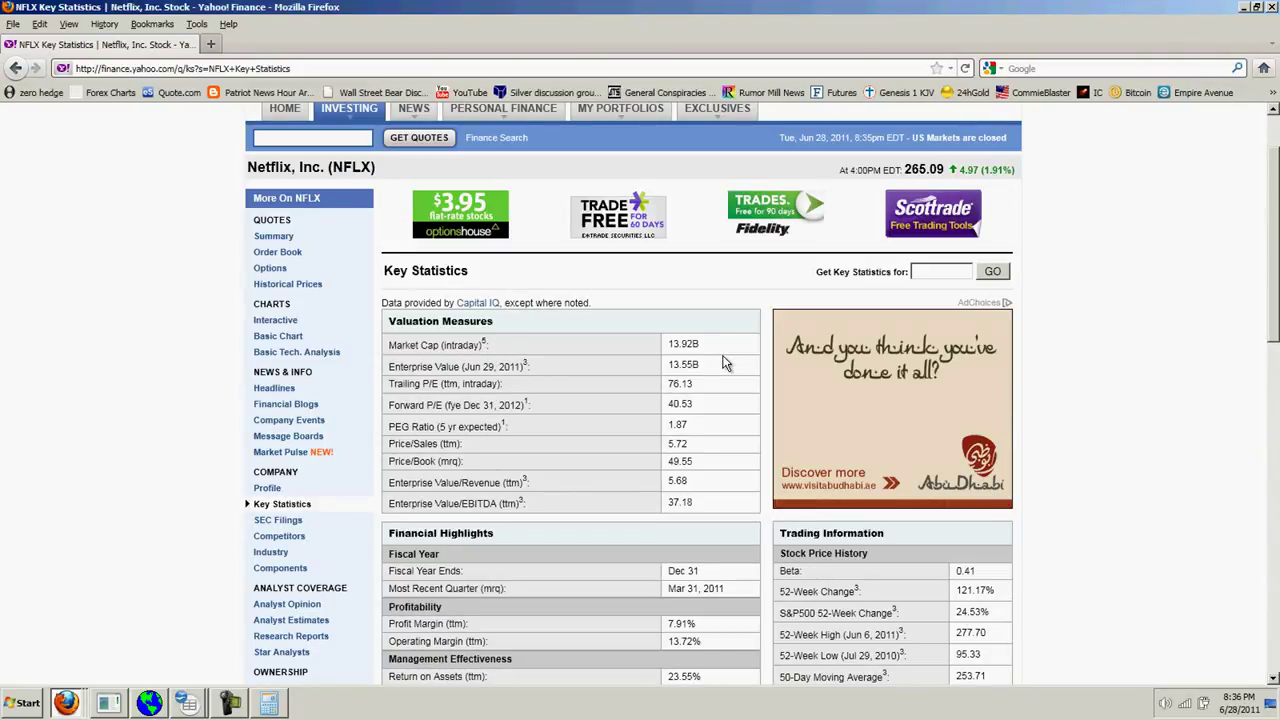
left_click(16, 70)
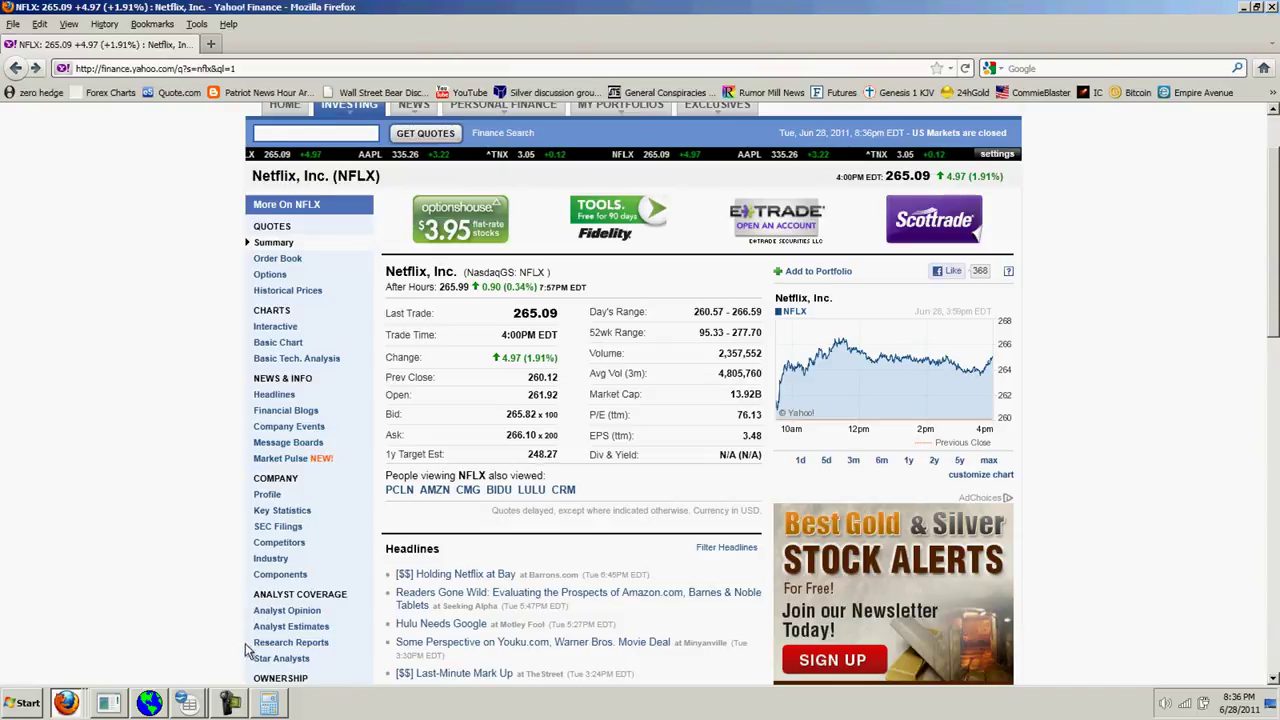
left_click(270, 705)
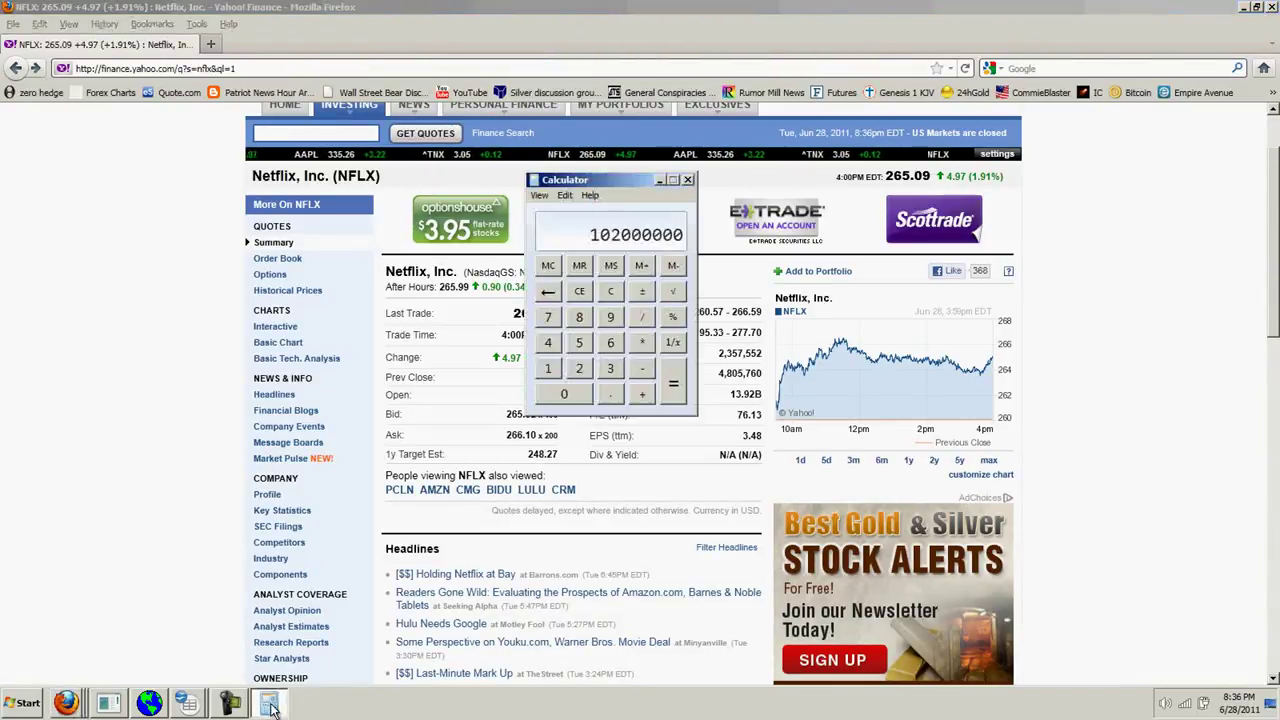
Clear the calculator and enter 14,000,000,000.
left_click(580, 291)
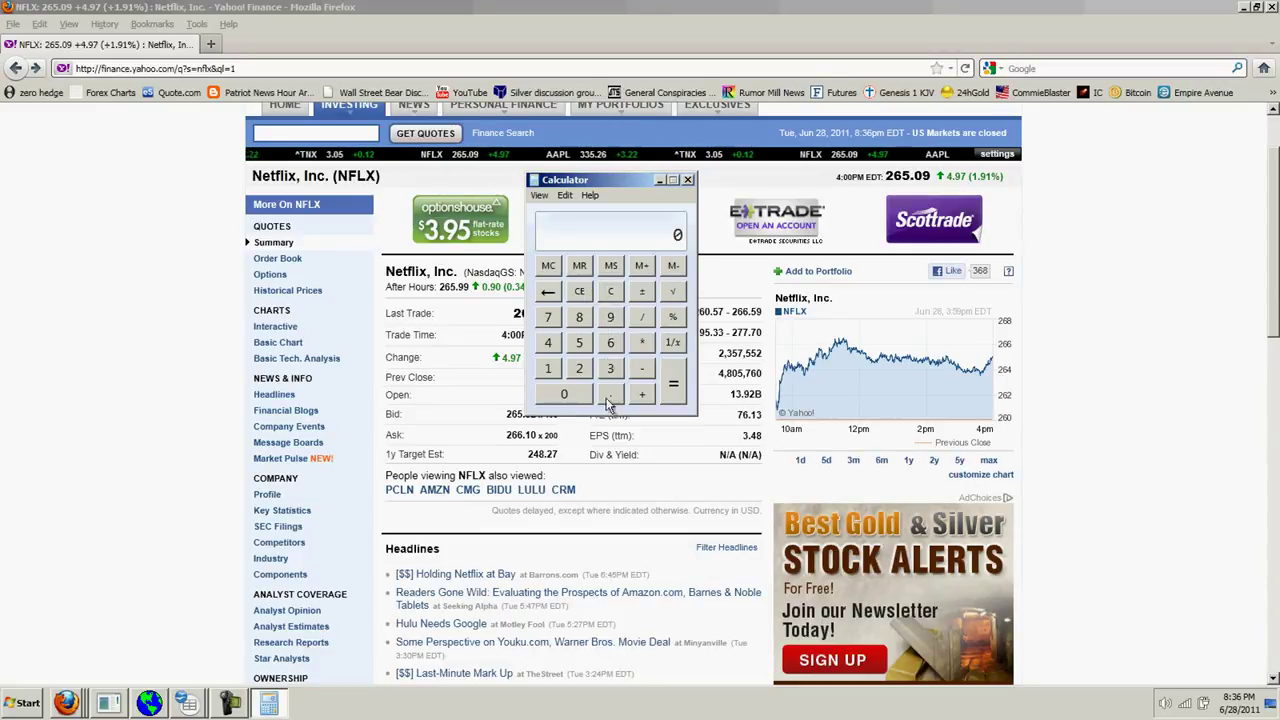
left_click(547, 369)
left_click(547, 343)
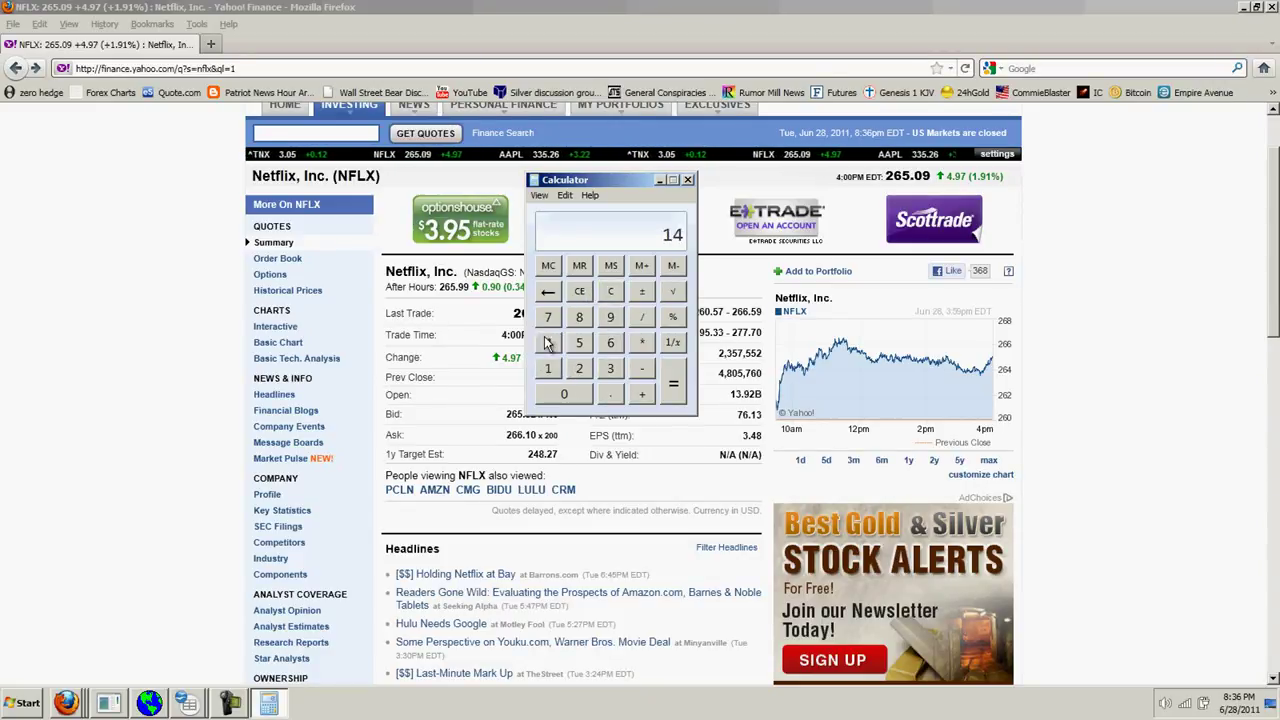
left_click(562, 396)
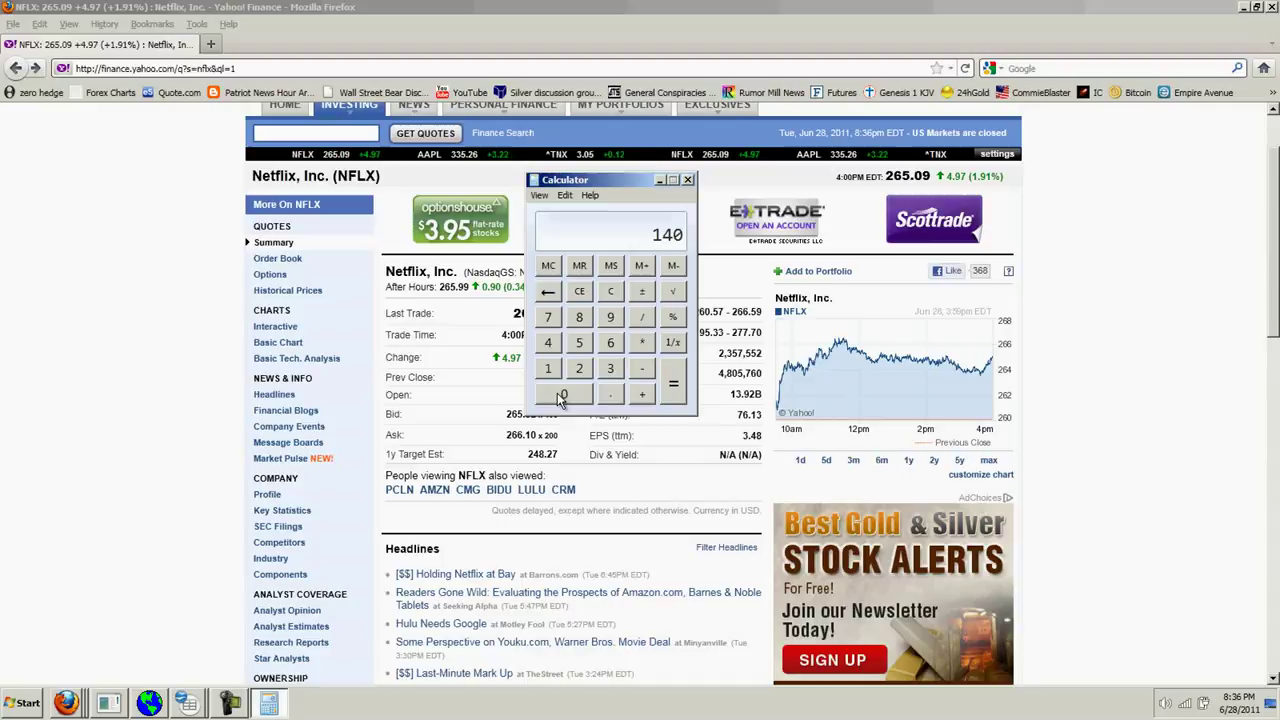
left_click(562, 396)
left_click(562, 396)
left_click(562, 396)
left_click(562, 396)
left_click(562, 396)
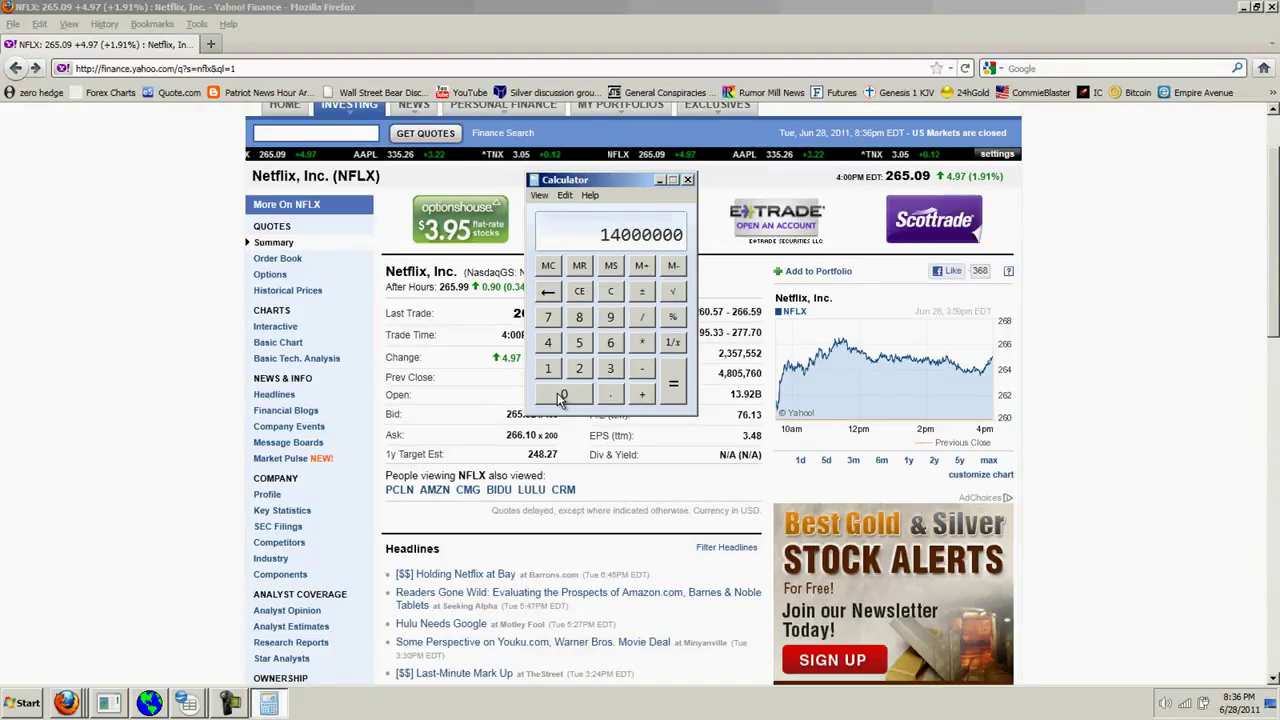
left_click(562, 396)
left_click(562, 396)
left_click(562, 396)
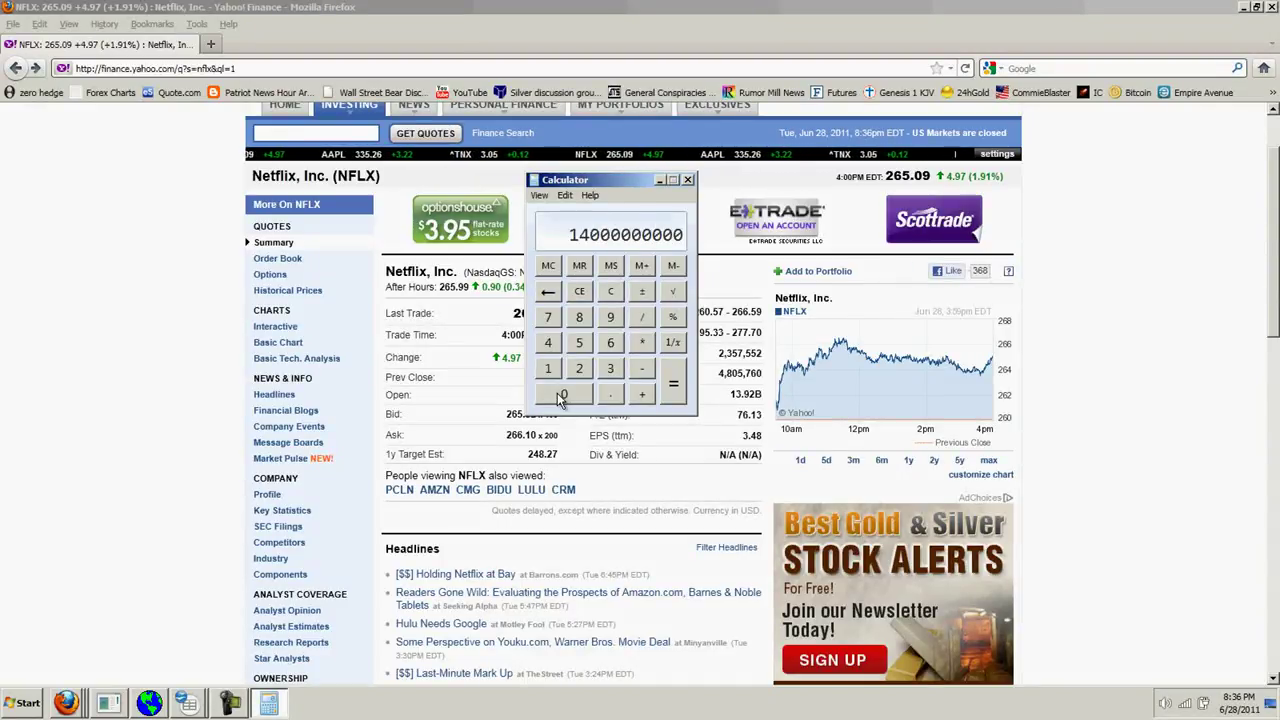
Divide by 6,000,000 to get about 2333.33, then close the calculator.
left_click(642, 317)
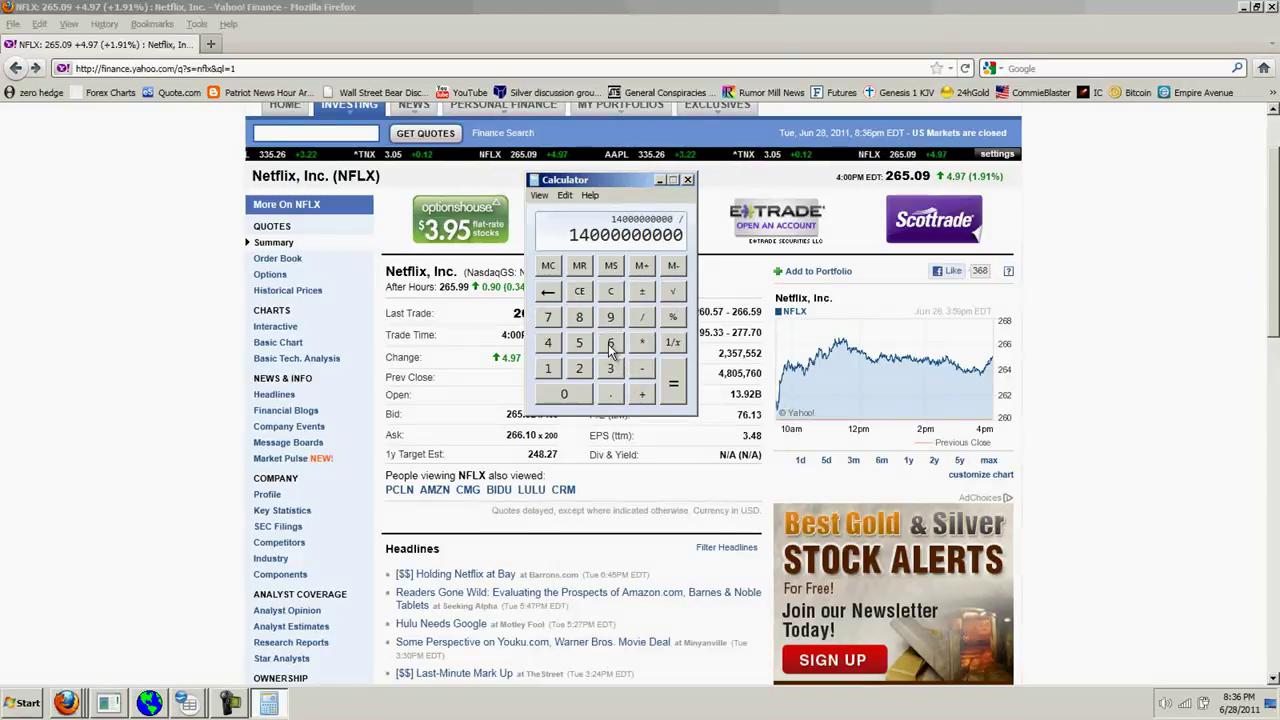
left_click(610, 343)
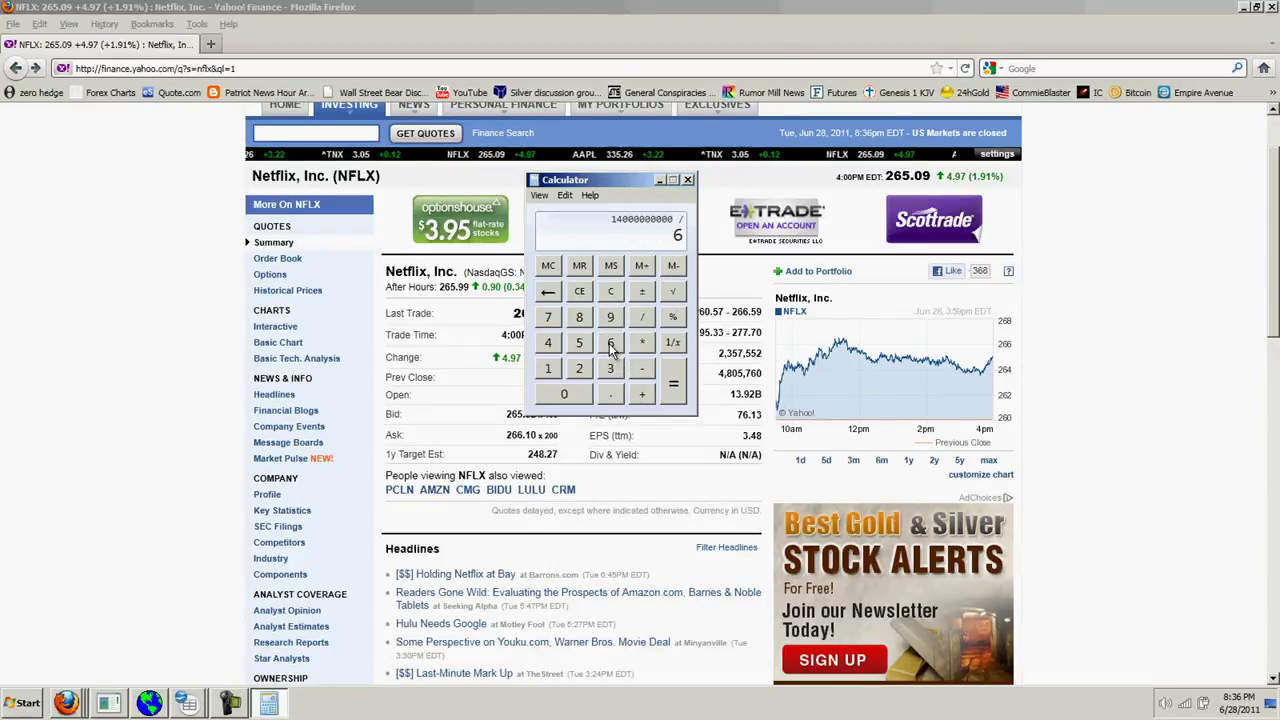
left_click(568, 394)
left_click(568, 394)
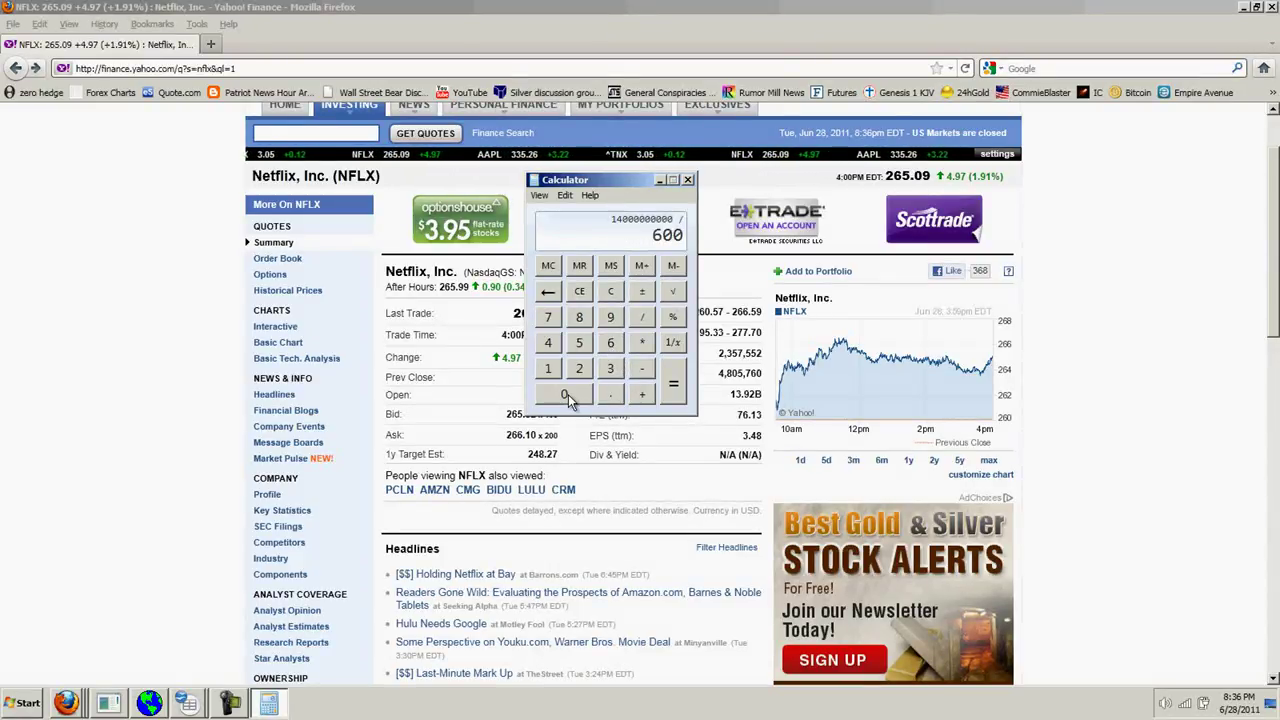
left_click(568, 394)
left_click(568, 394)
left_click(568, 394)
left_click(568, 394)
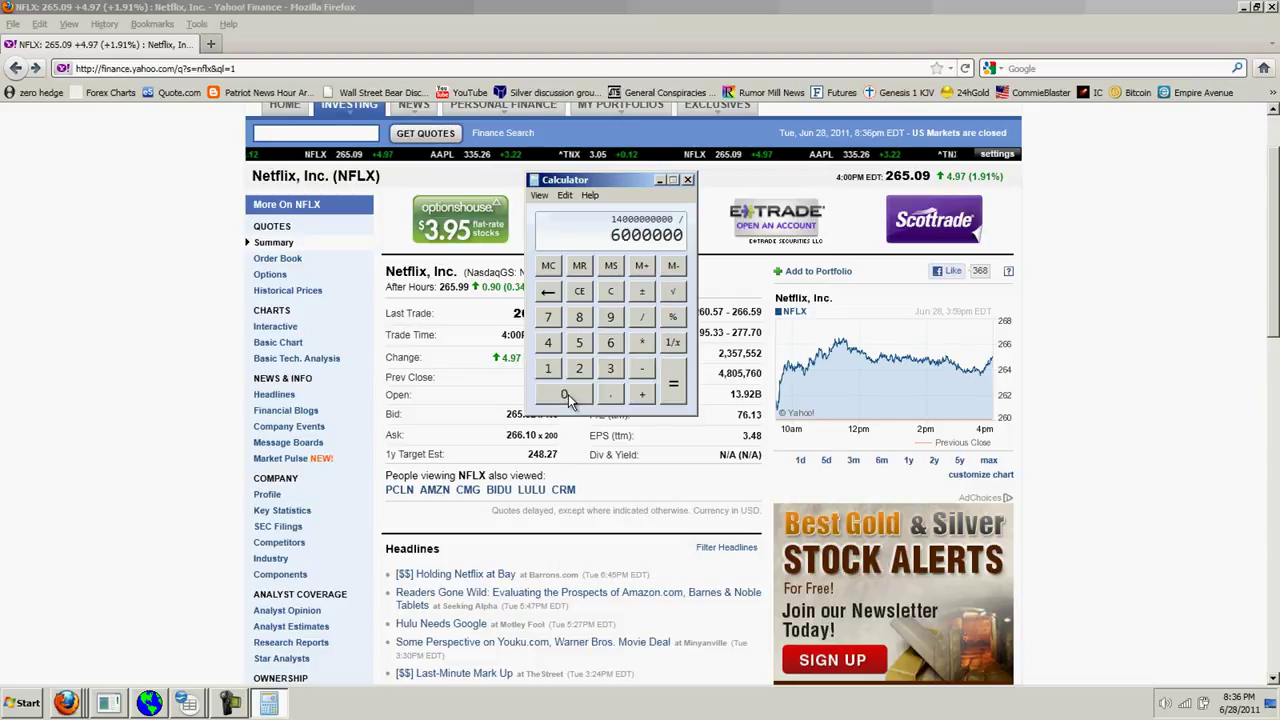
left_click(673, 386)
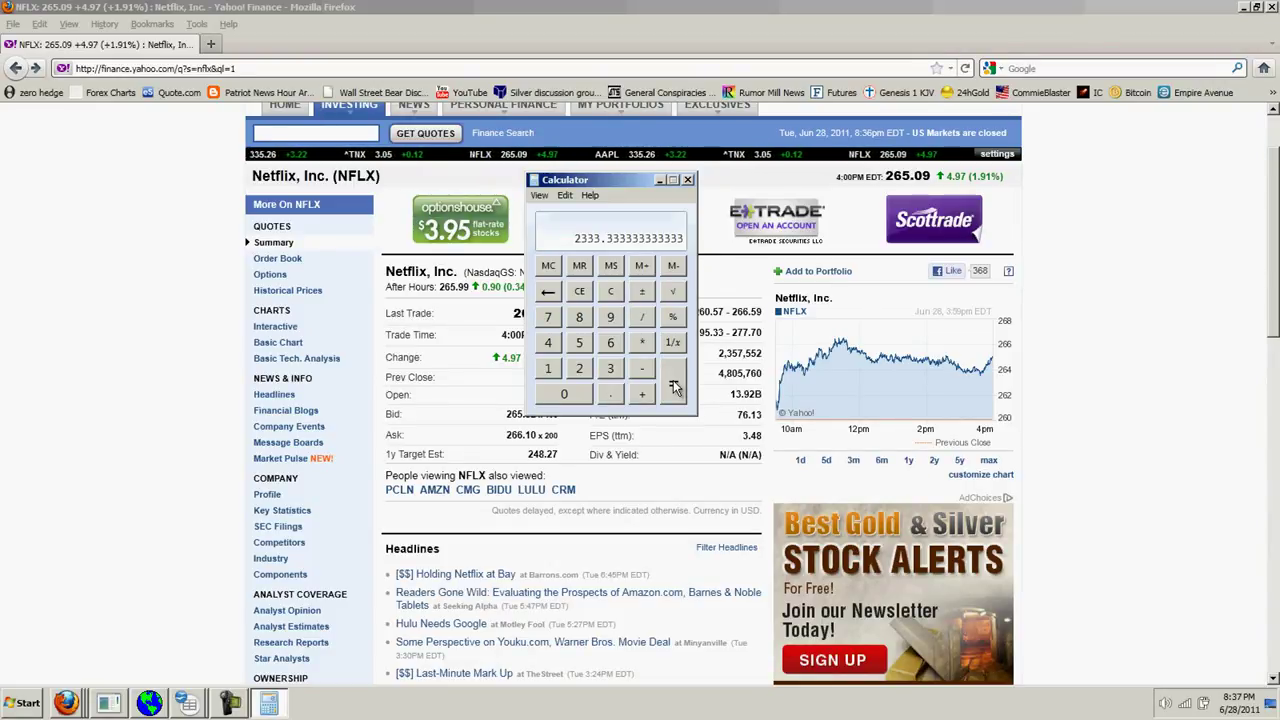
left_click(688, 180)
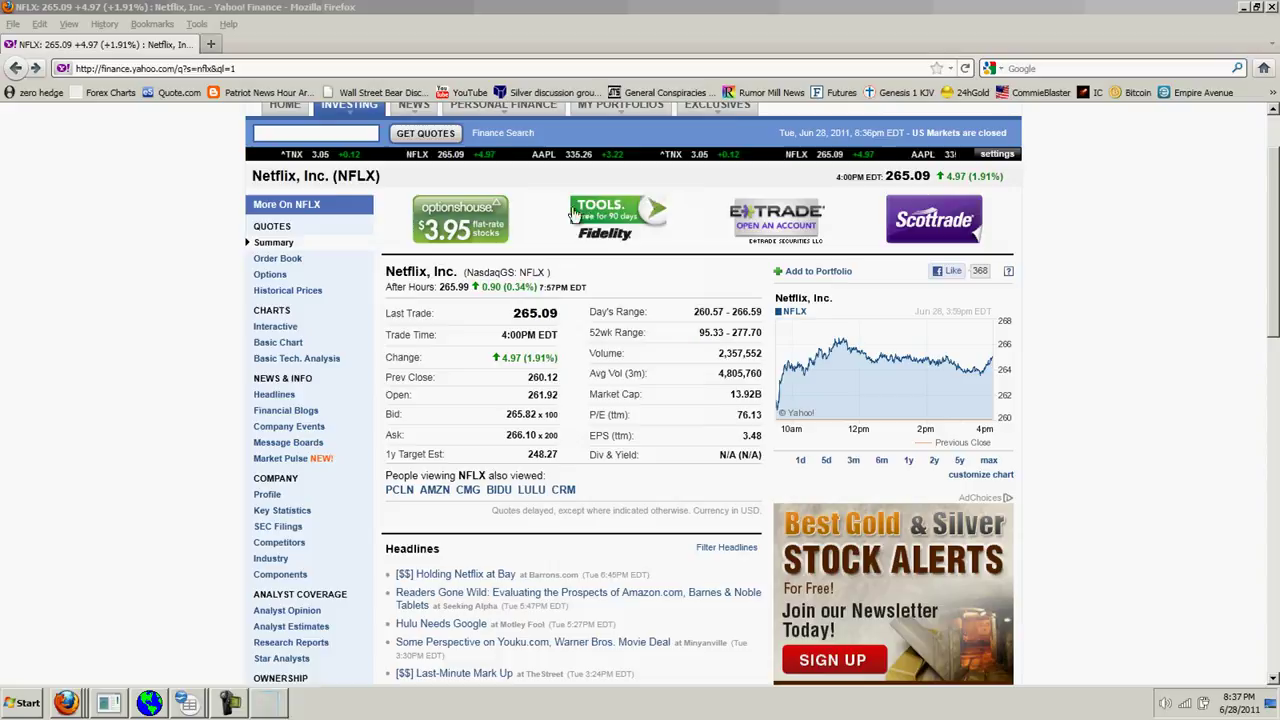
Look up Apple Inc. (AAPL) to show its 310.03B market cap.
left_click(288, 131)
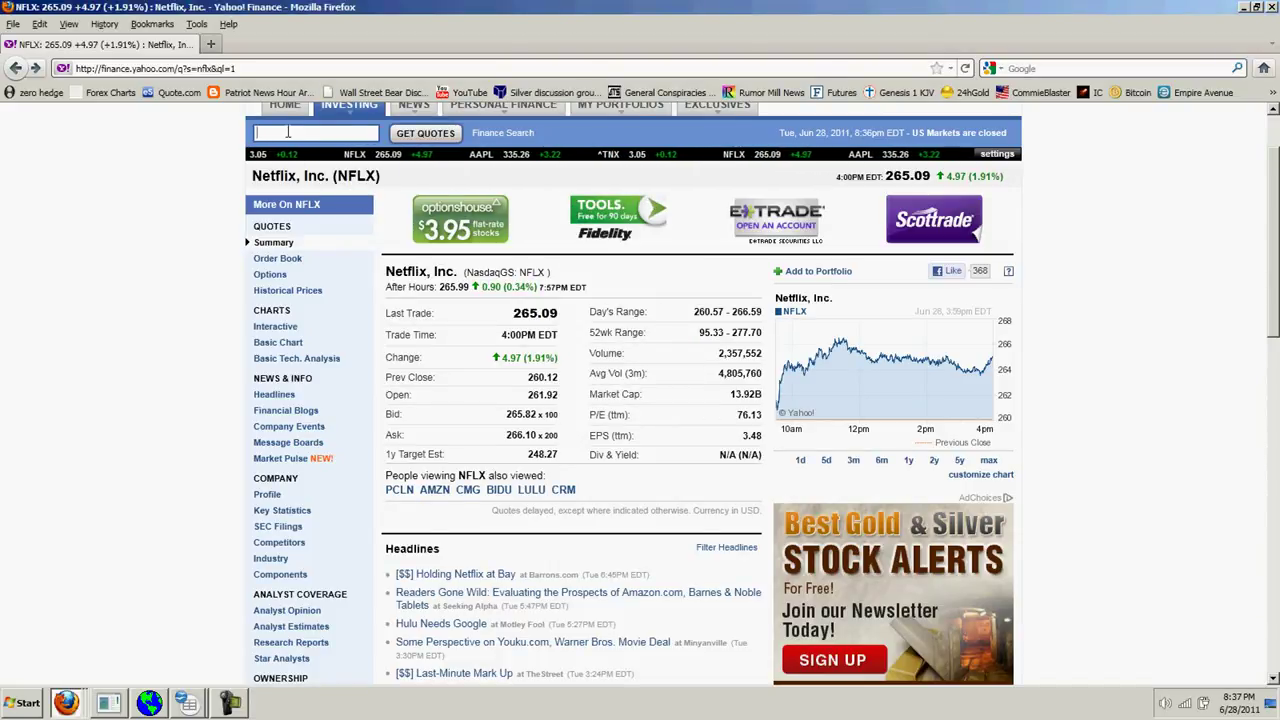
type("aapl")
key("Return")
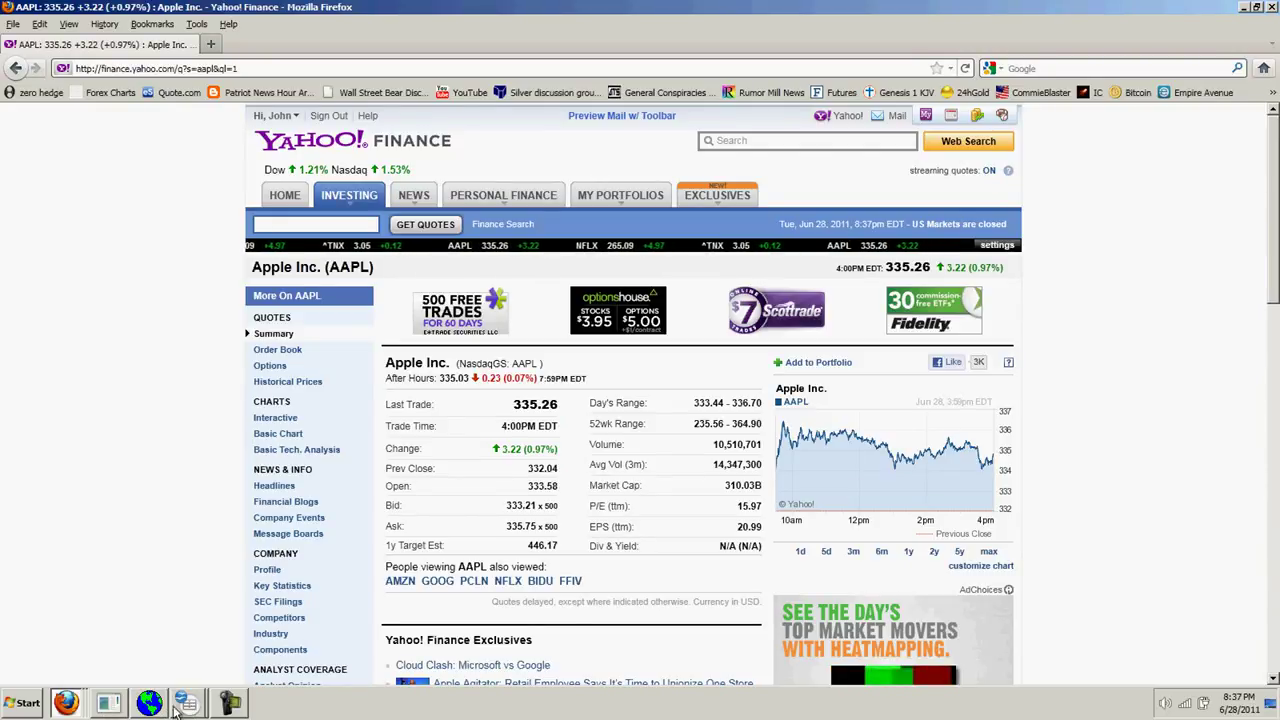
left_click(24, 703)
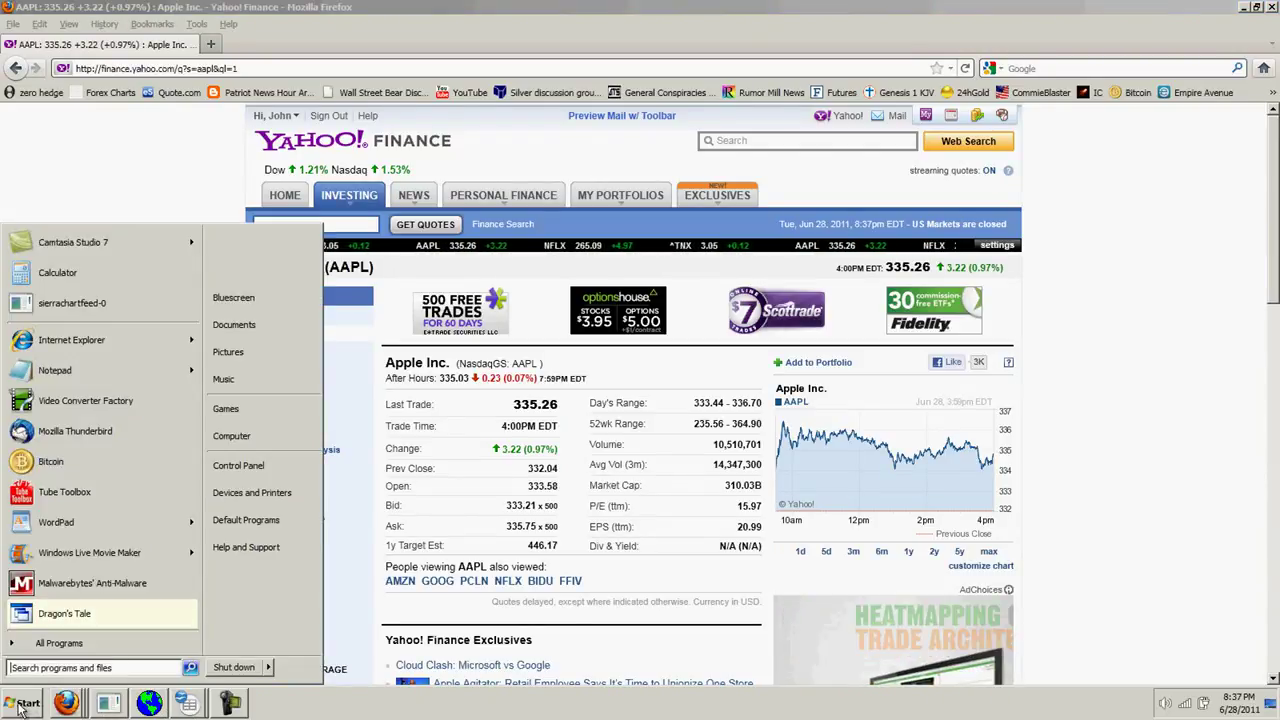
Launch Calculator and enter Apple's 310,000,000,000 market cap.
left_click(82, 278)
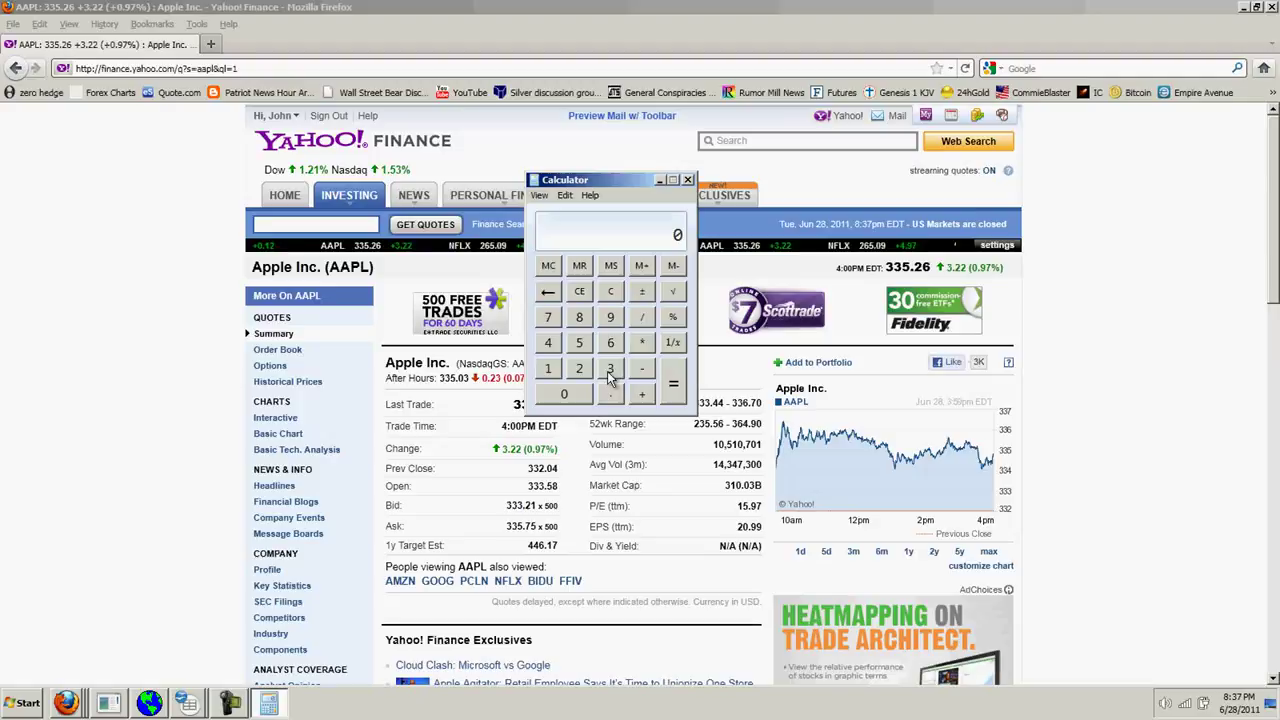
left_click(610, 369)
left_click(548, 369)
left_click(560, 395)
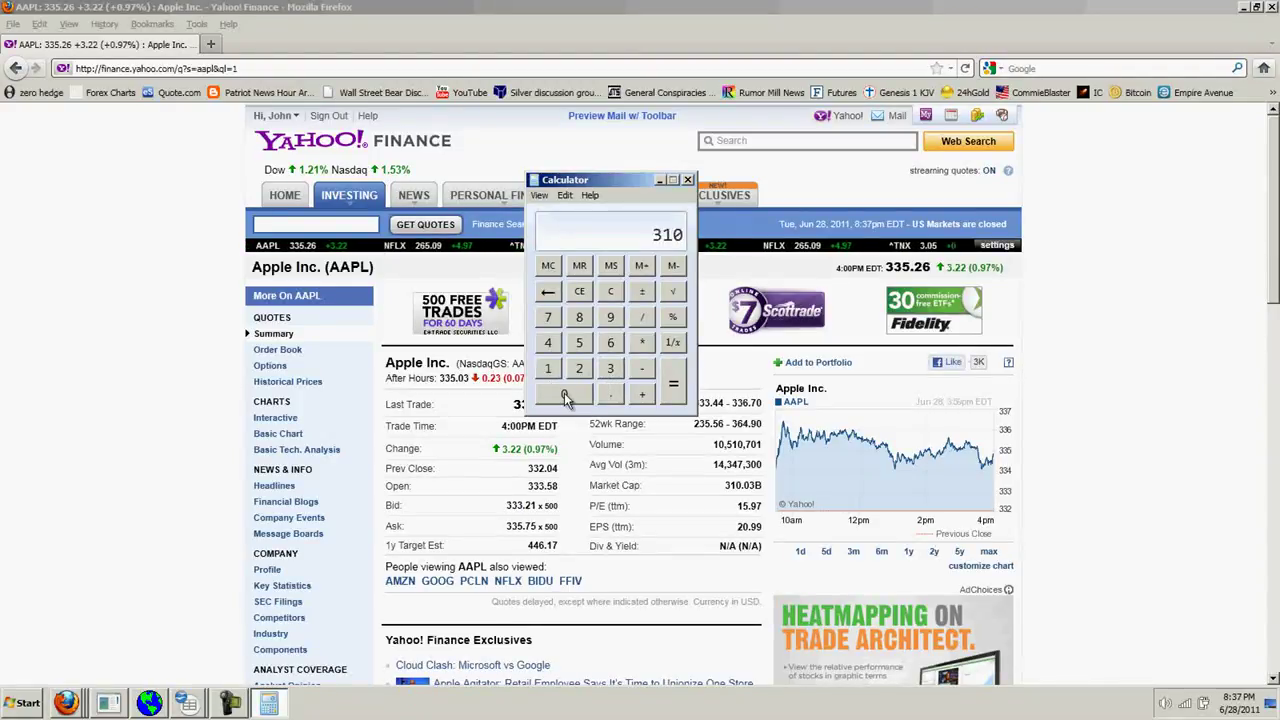
left_click(565, 395)
left_click(565, 395)
left_click(565, 395)
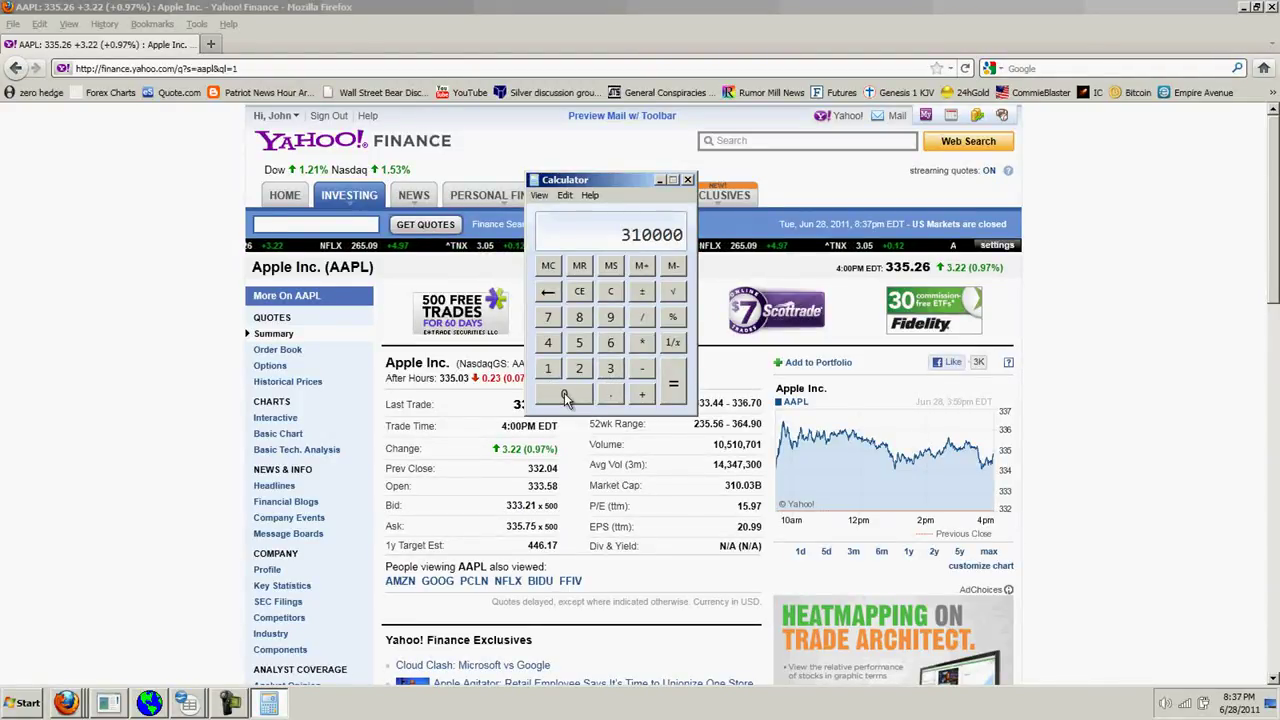
left_click(565, 395)
left_click(565, 395)
left_click(565, 395)
left_click(565, 395)
left_click(565, 395)
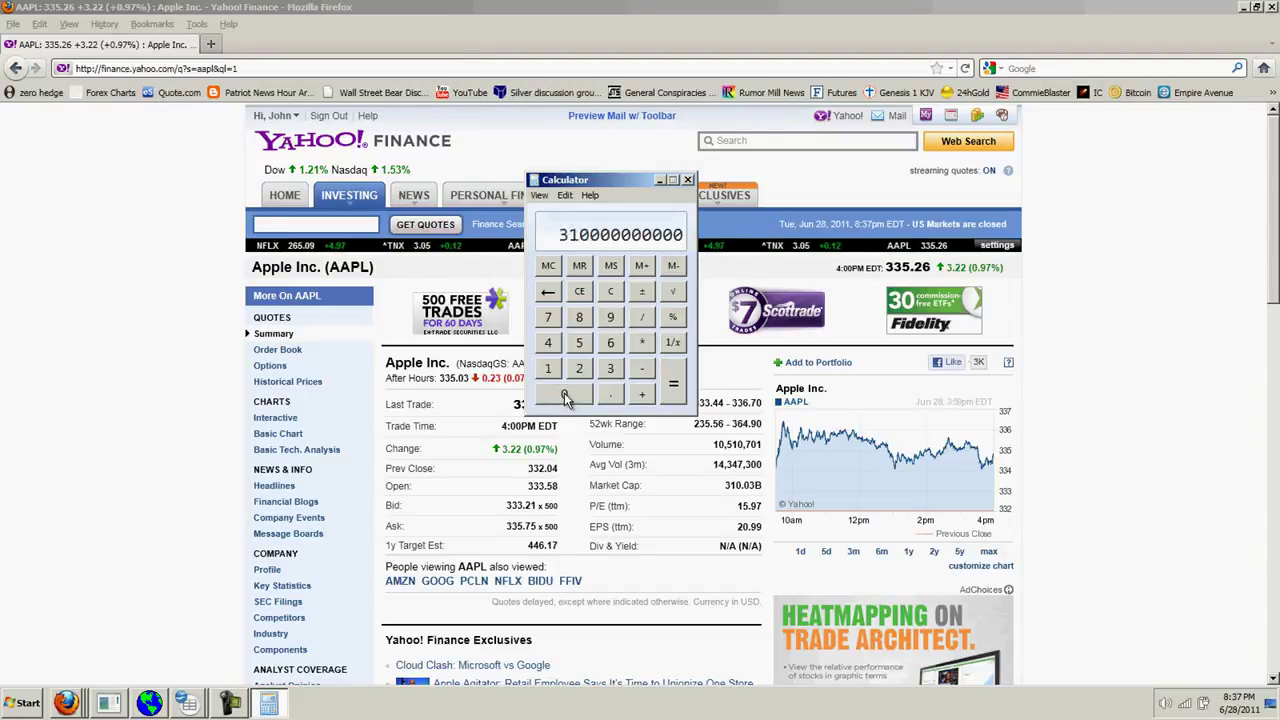
Divide by 6,000,000 to get about 51,666.67 per bitcoin, then clear the result.
left_click(643, 316)
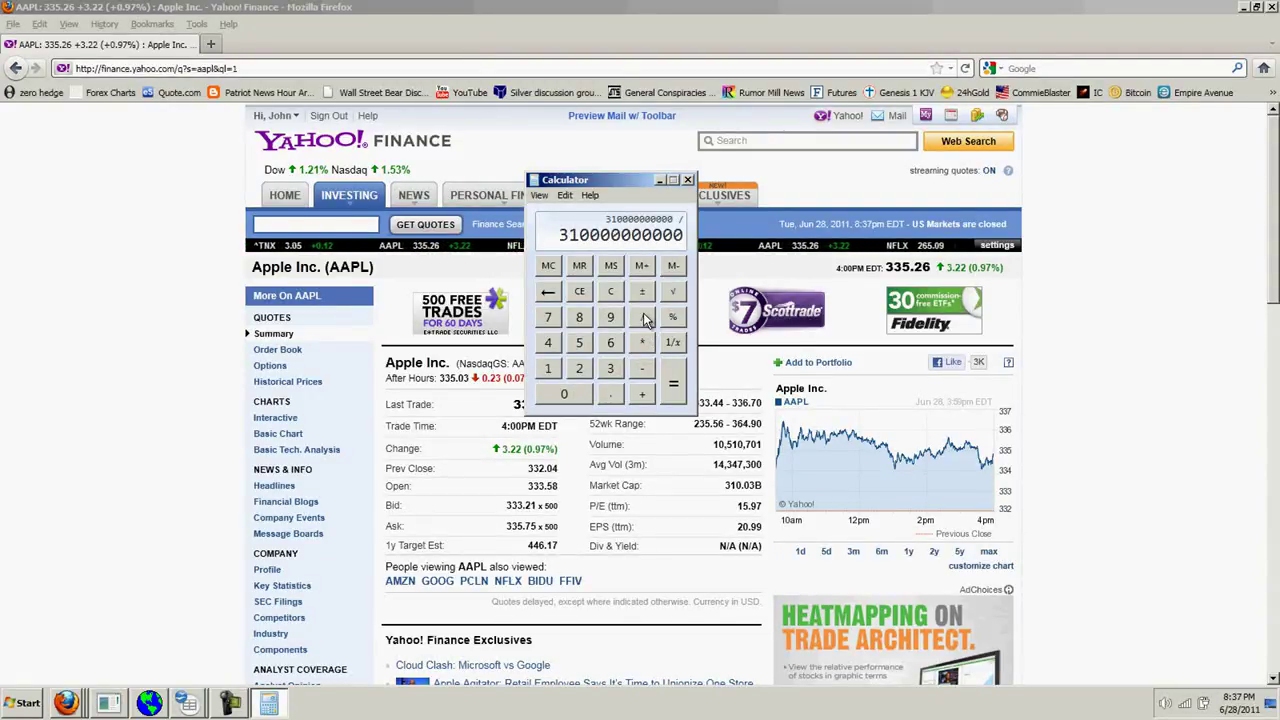
left_click(610, 343)
left_click(563, 395)
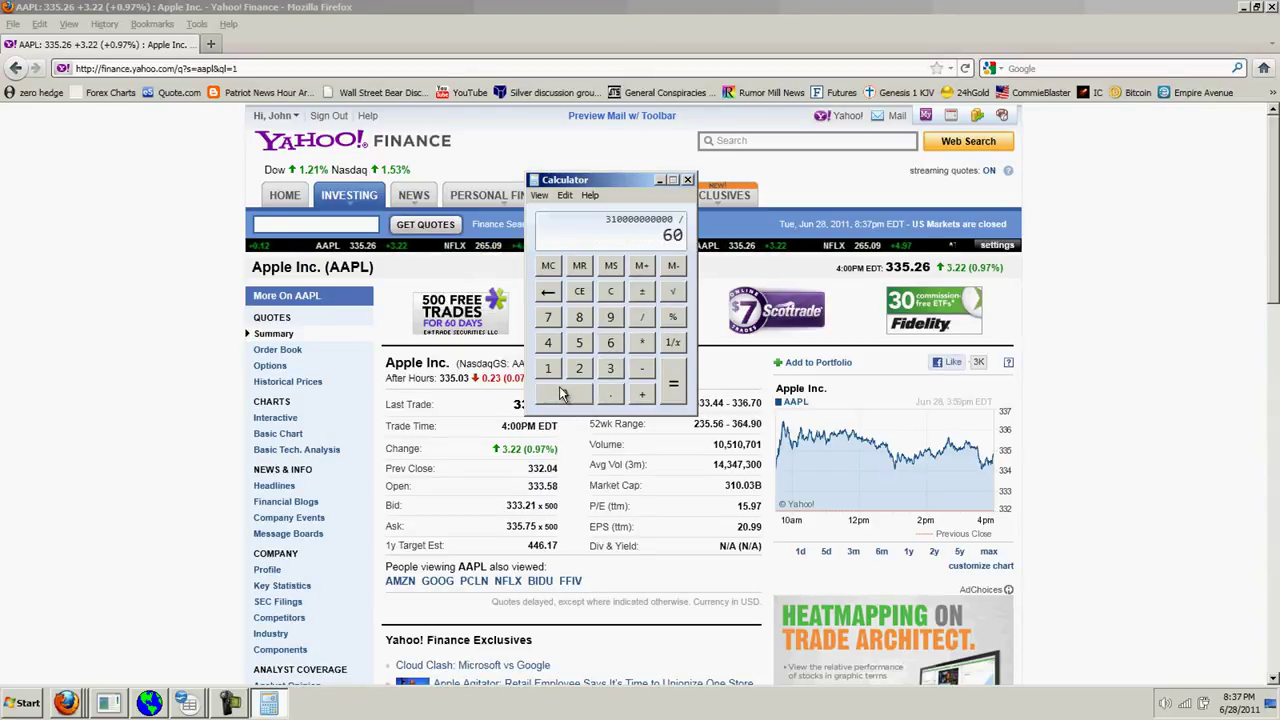
left_click(563, 395)
left_click(563, 395)
left_click(563, 395)
left_click(563, 394)
left_click(563, 394)
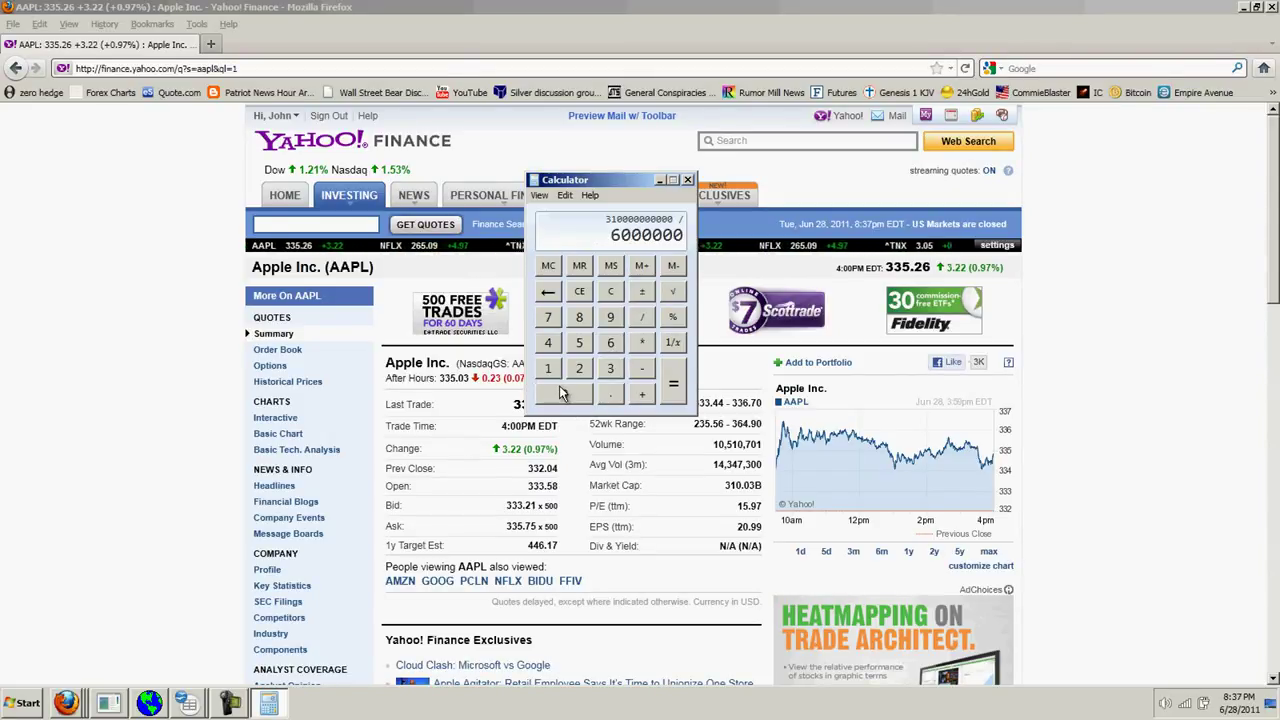
left_click(676, 380)
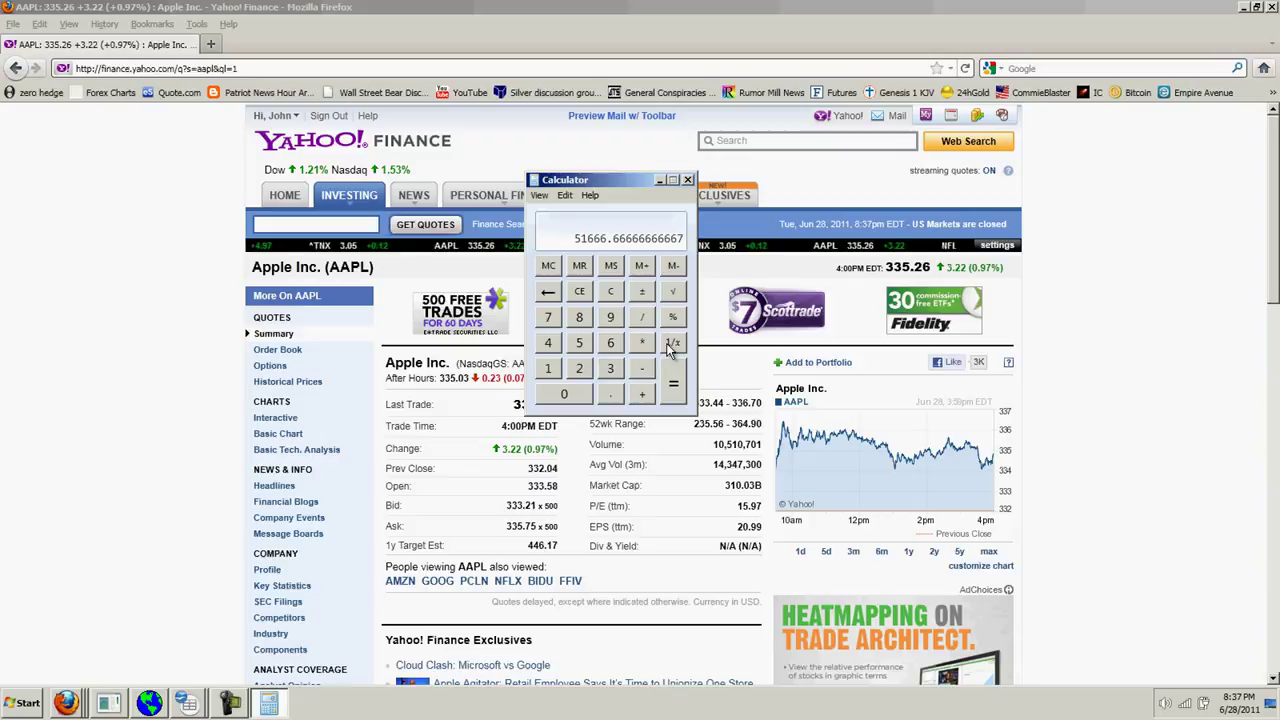
left_click(575, 294)
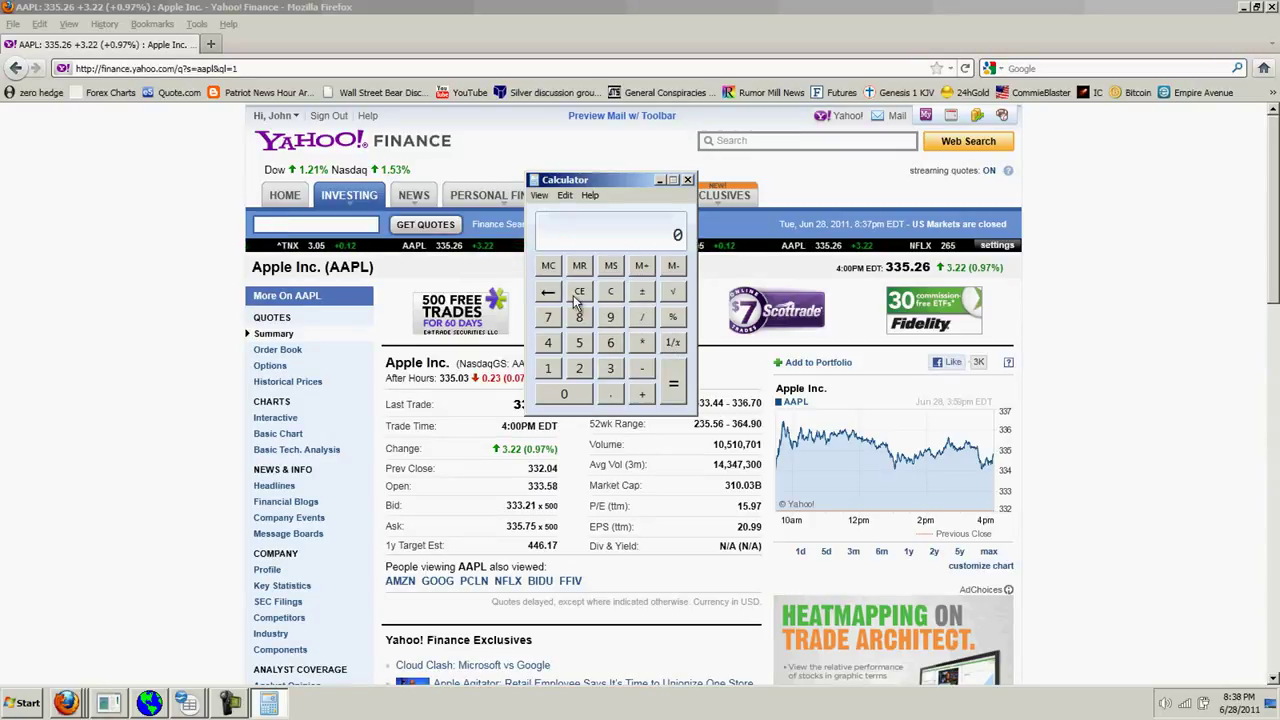
left_click(612, 345)
left_click(564, 396)
left_click(564, 396)
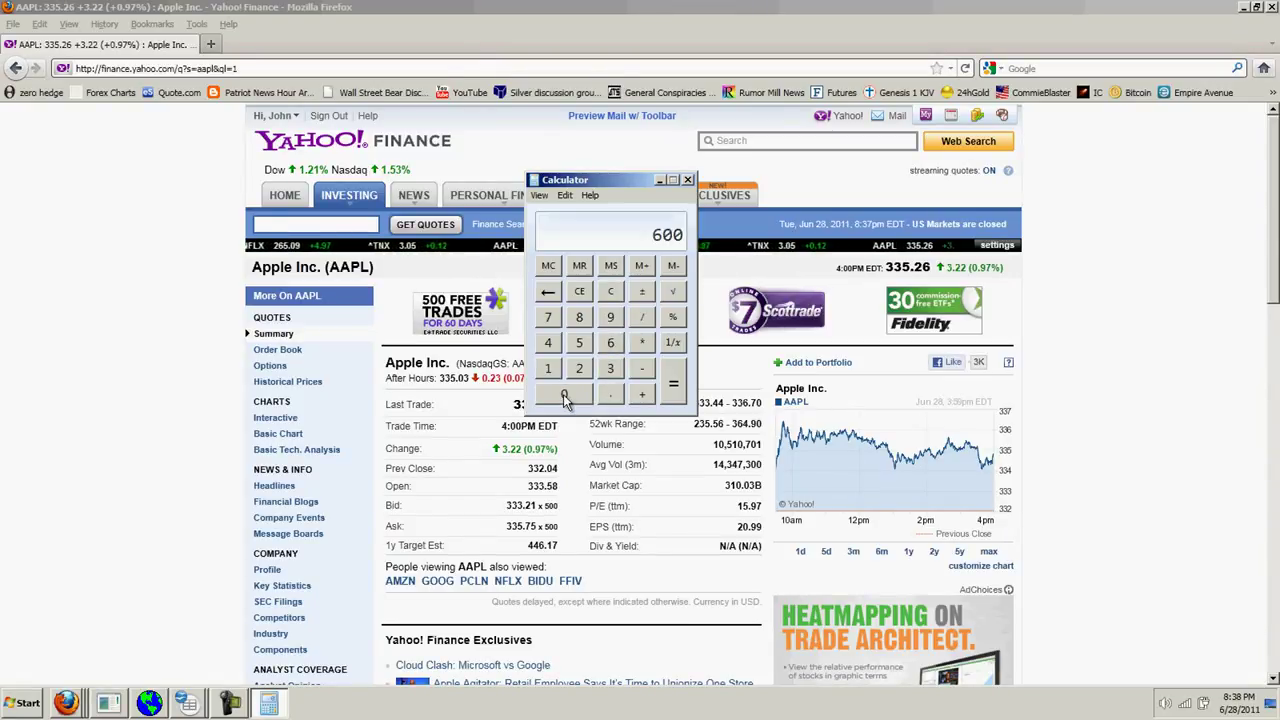
left_click(564, 396)
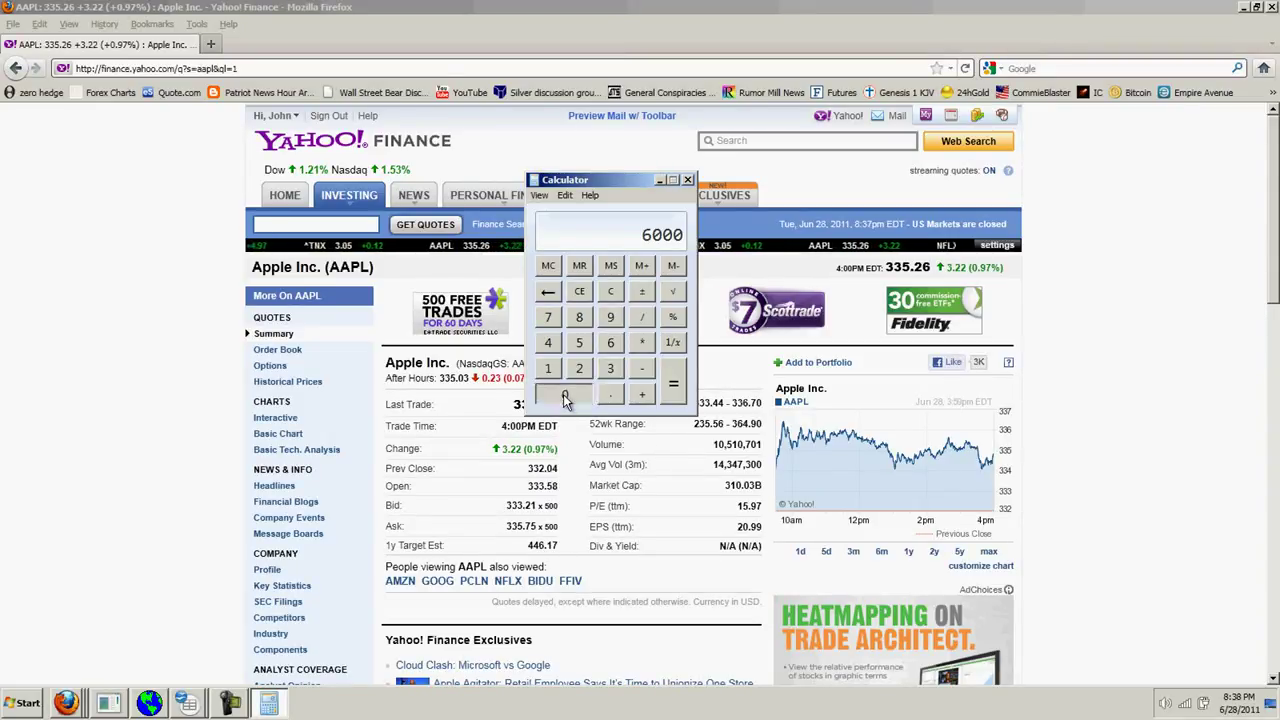
left_click(564, 396)
left_click(564, 396)
left_click(564, 396)
left_click(564, 396)
left_click(564, 396)
left_click(564, 396)
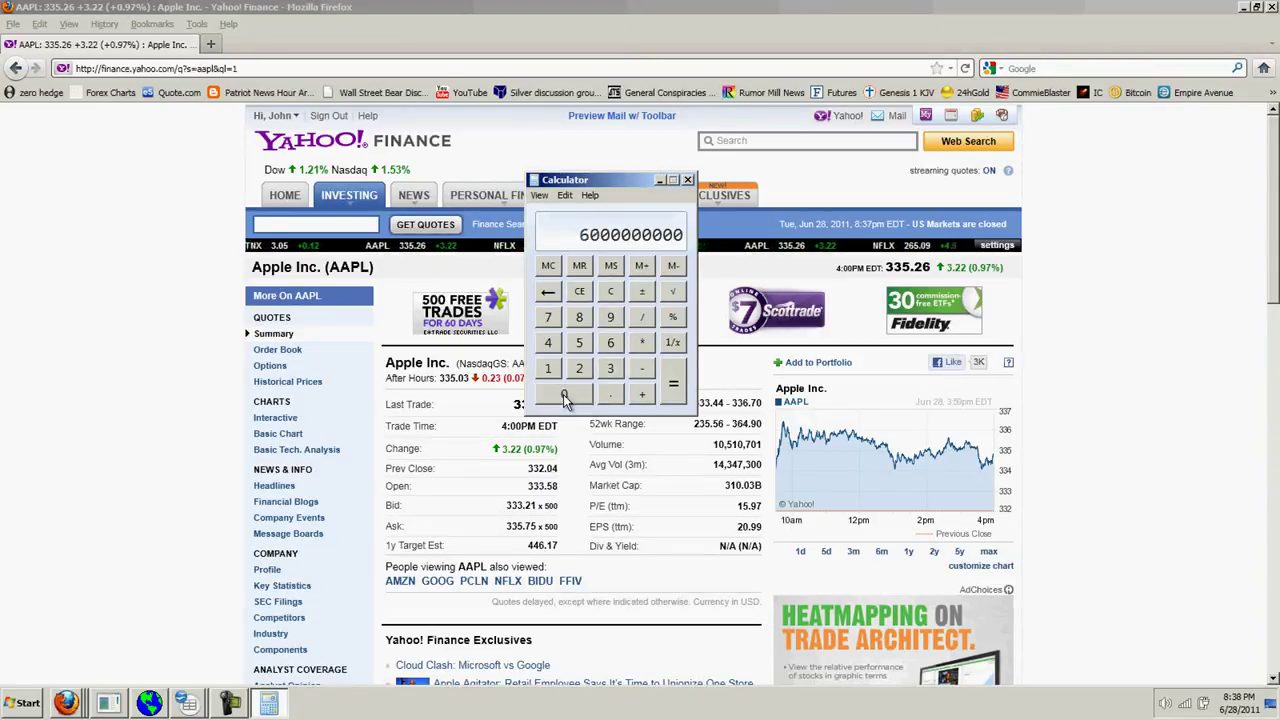
left_click(564, 396)
left_click(564, 396)
left_click(564, 396)
left_click(564, 396)
left_click(564, 396)
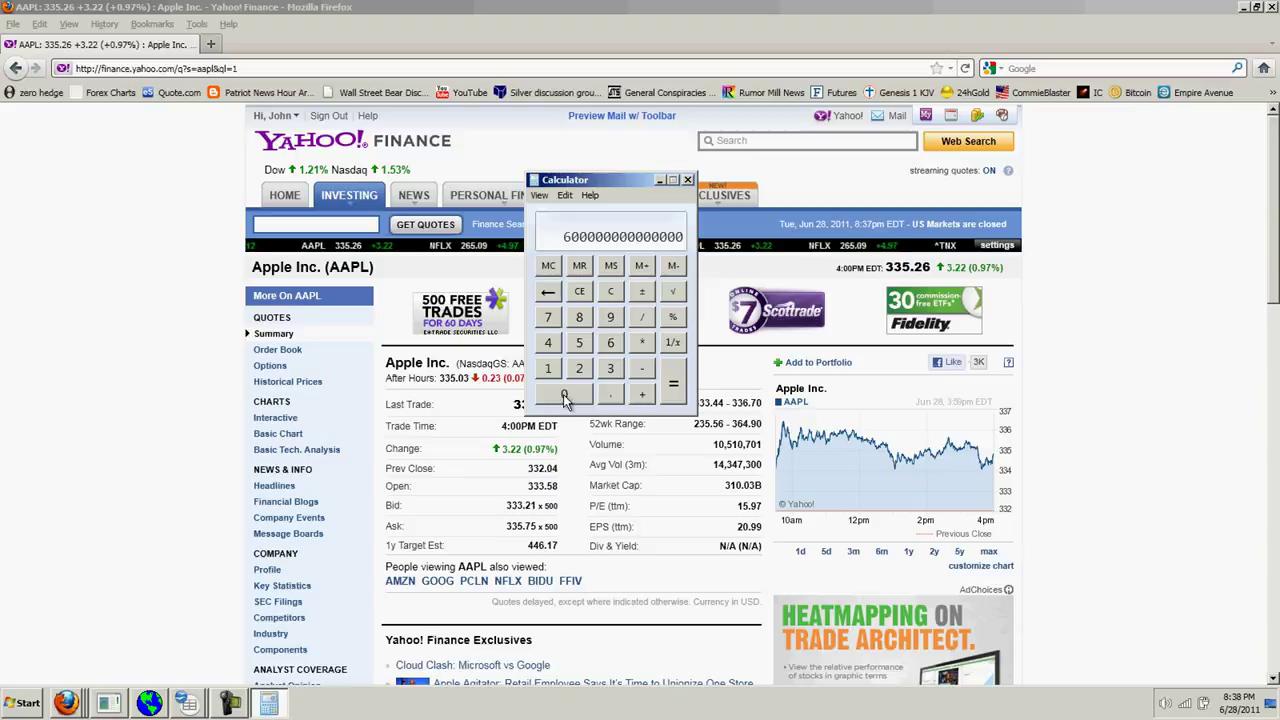
left_click(580, 292)
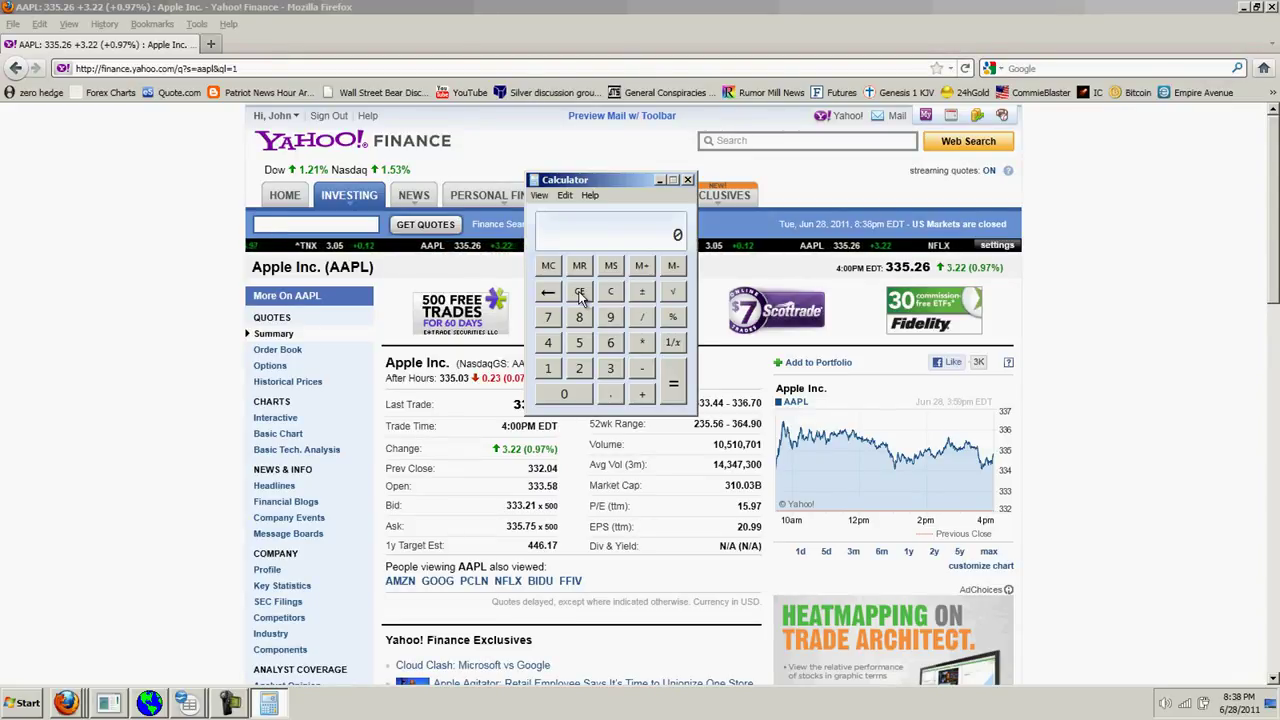
Enter six trillion dollars, 6,000,000,000,000, in the calculator.
left_click(611, 343)
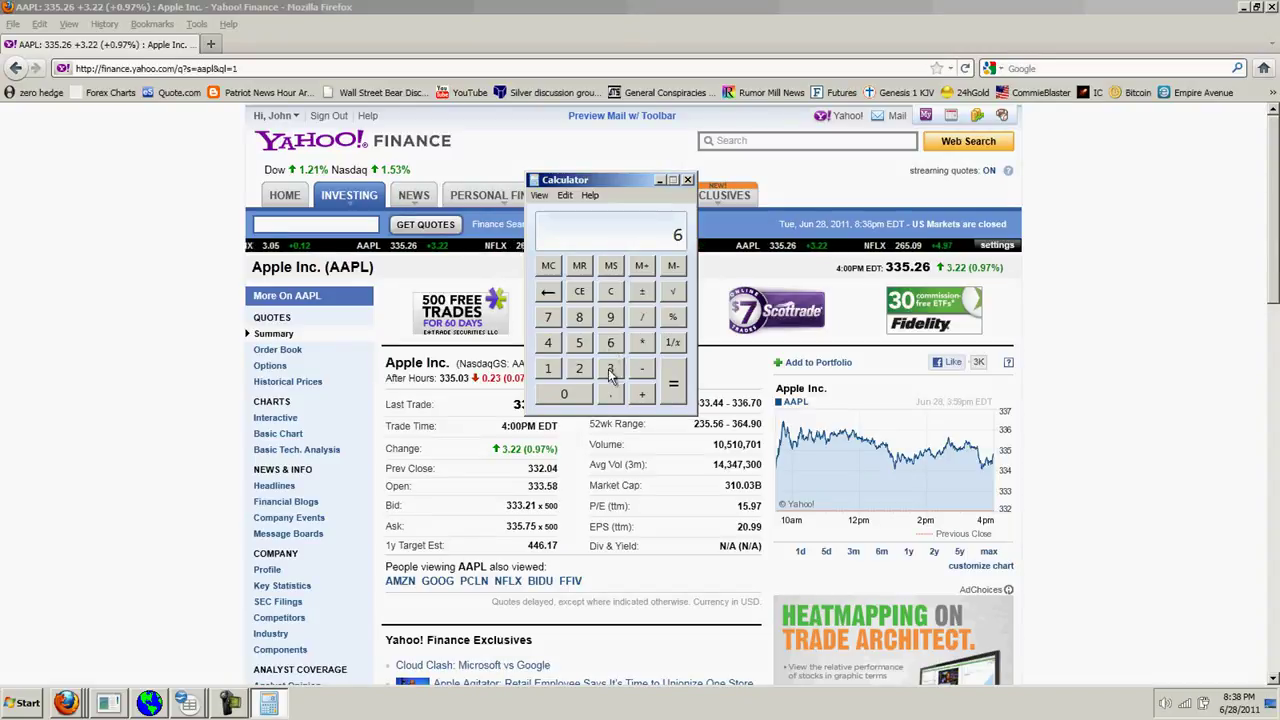
left_click(566, 395)
left_click(566, 395)
left_click(566, 395)
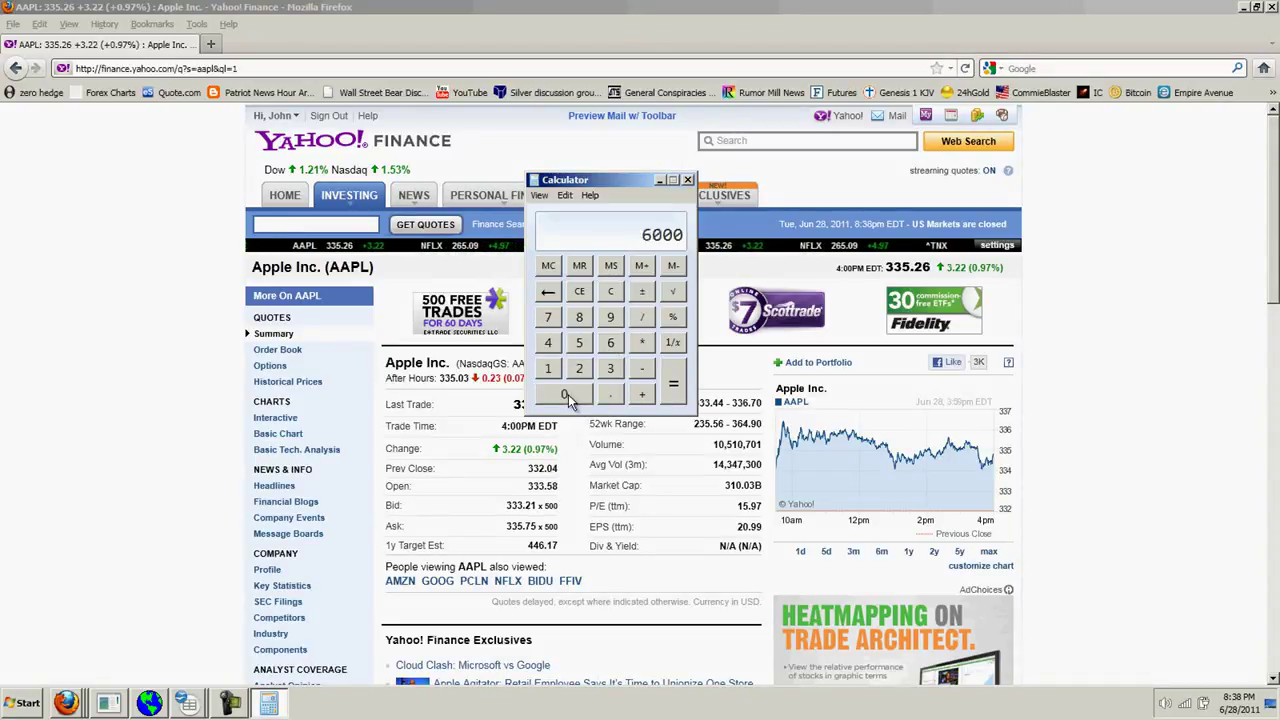
left_click(566, 395)
left_click(566, 395)
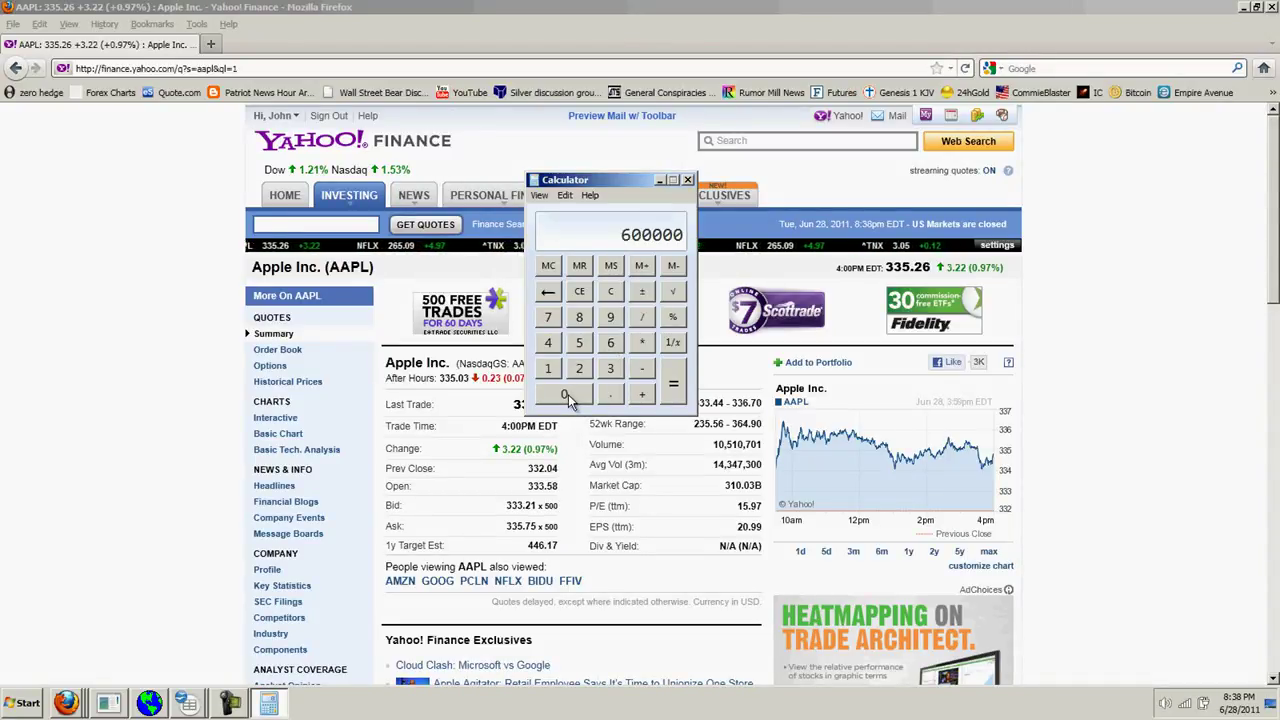
left_click(566, 395)
left_click(566, 395)
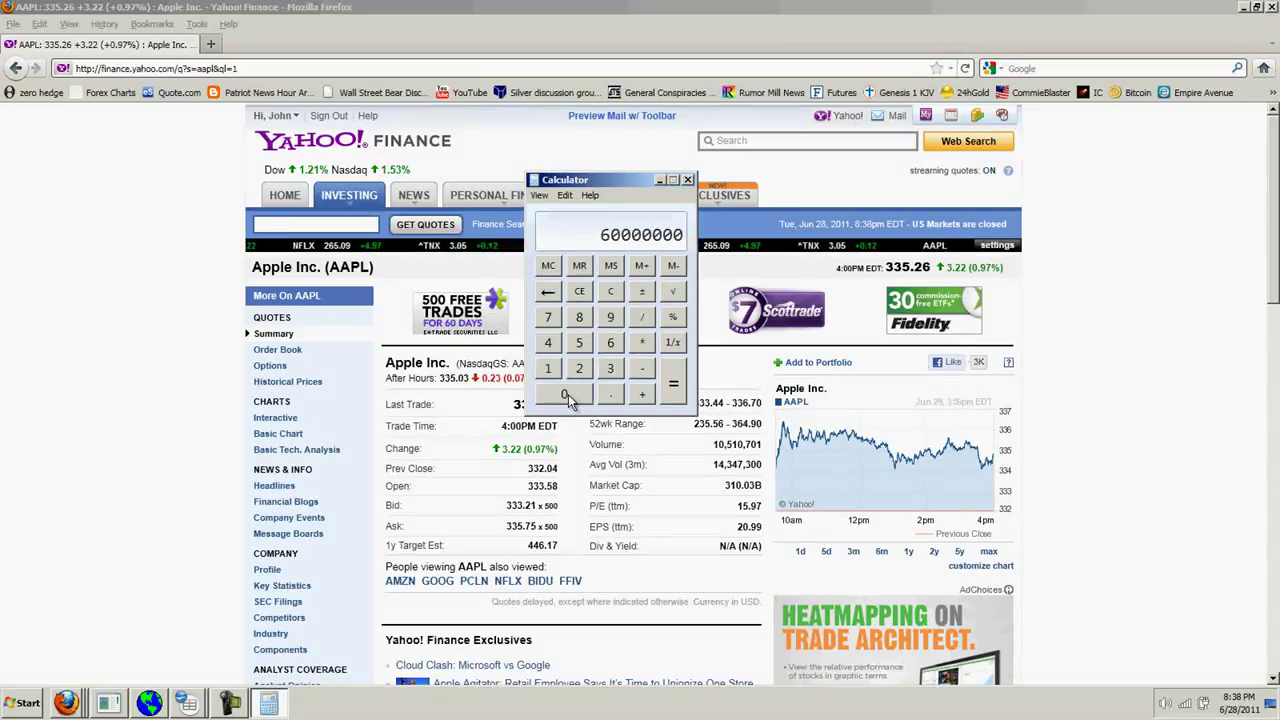
left_click(566, 395)
left_click(566, 395)
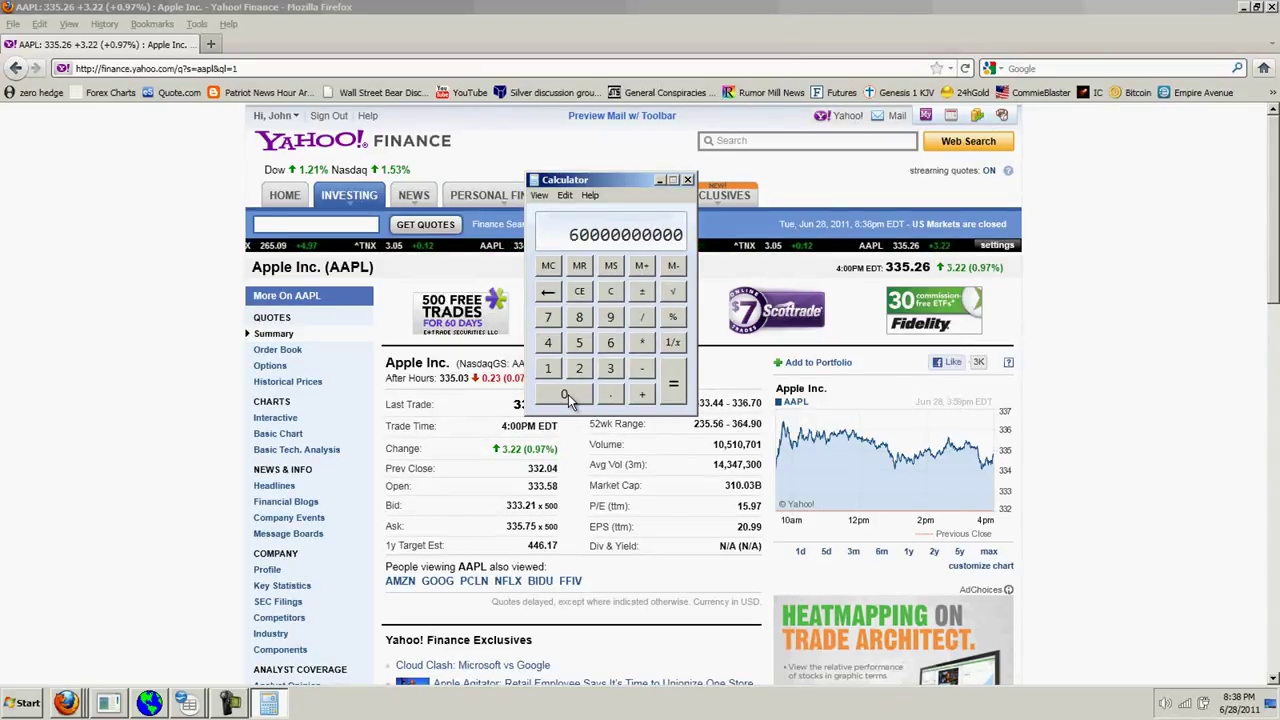
left_click(566, 395)
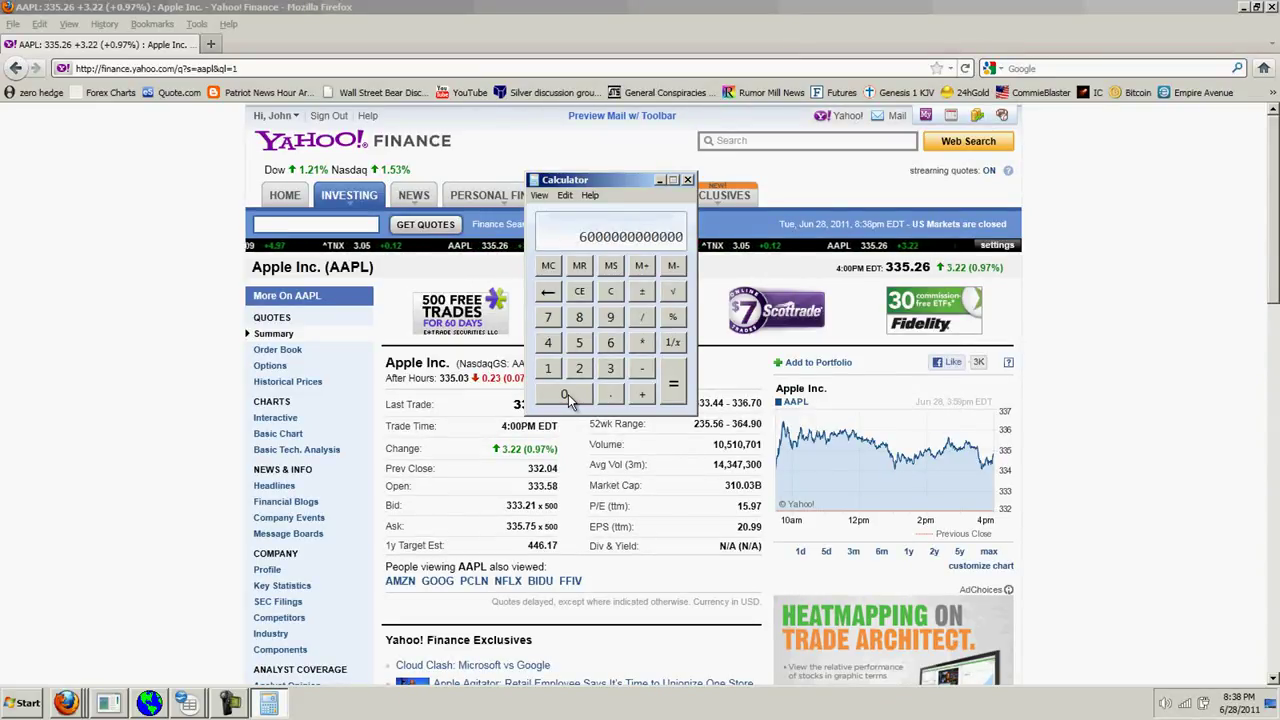
Divide by 6,000,000 to get 1,000,000 dollars per bitcoin.
left_click(643, 317)
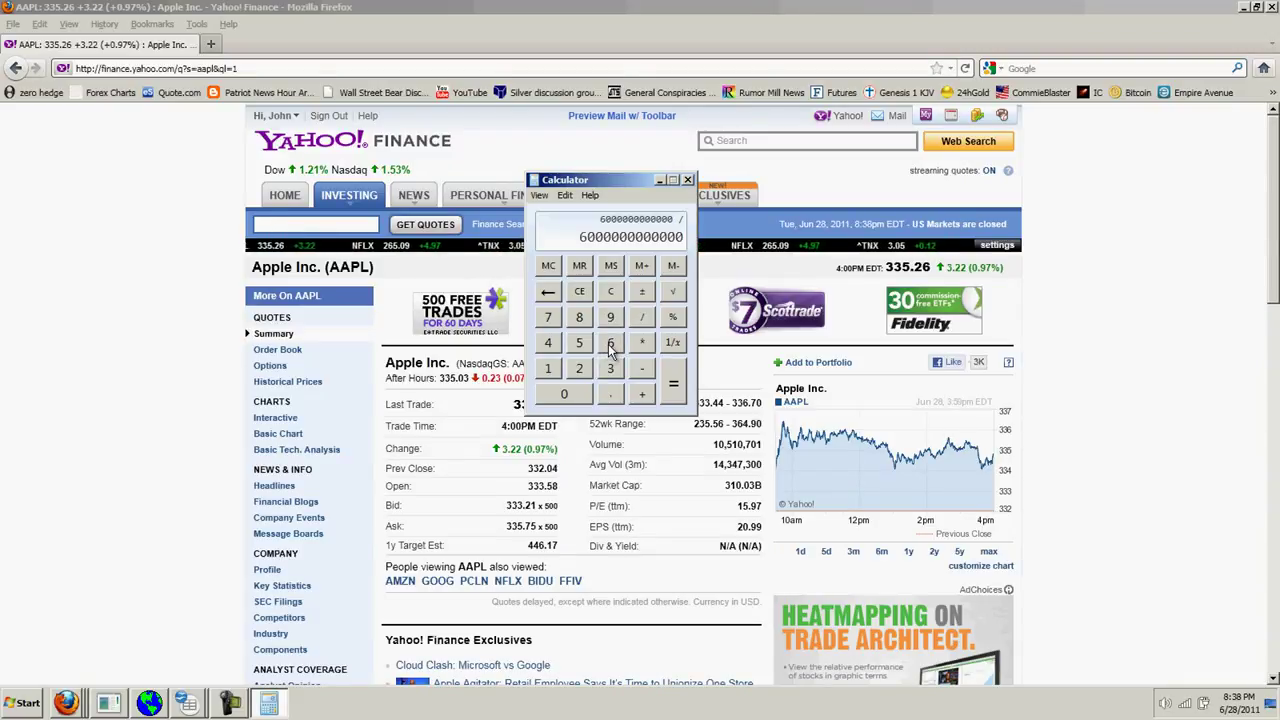
left_click(608, 344)
left_click(566, 396)
left_click(566, 396)
left_click(566, 396)
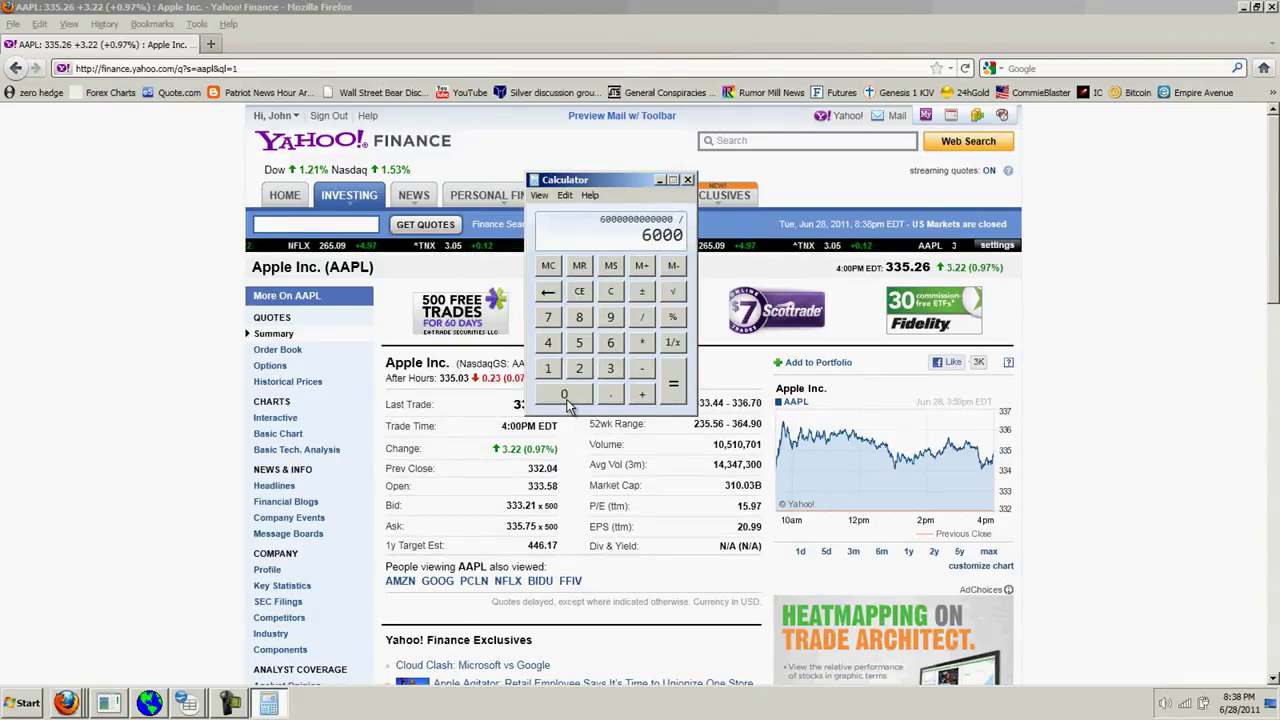
left_click(566, 396)
left_click(566, 396)
left_click(566, 396)
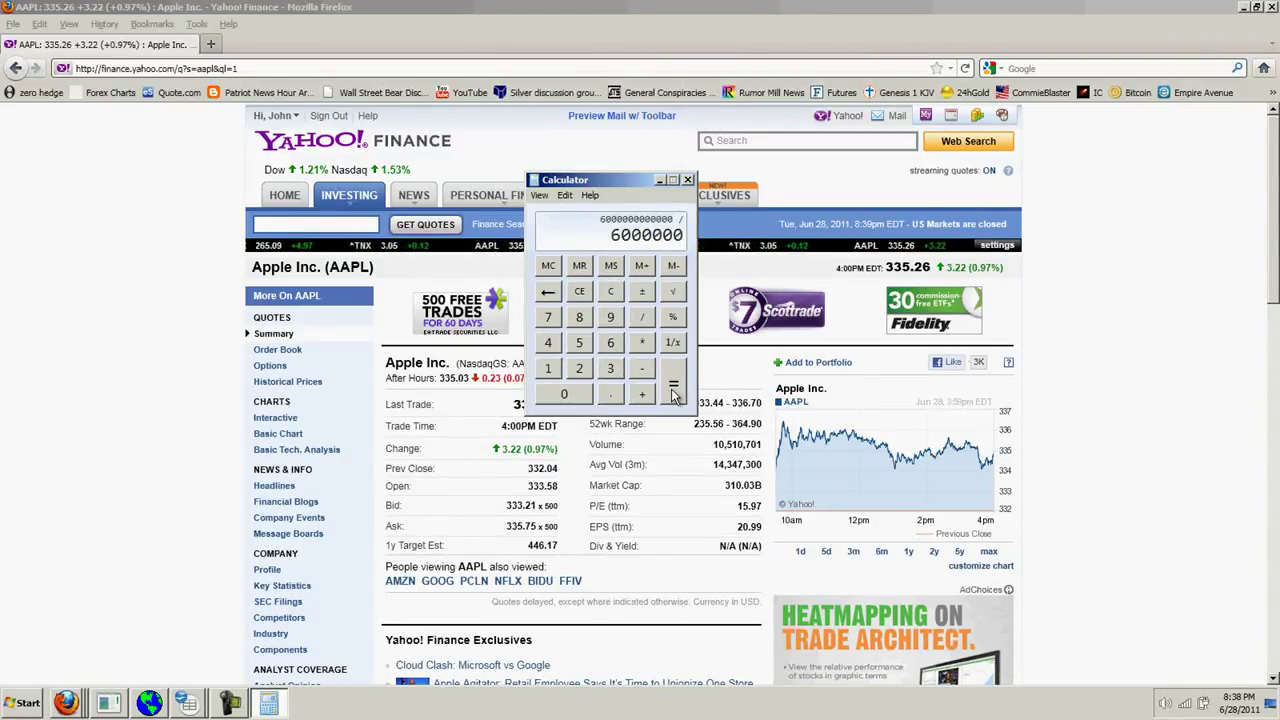
left_click(673, 390)
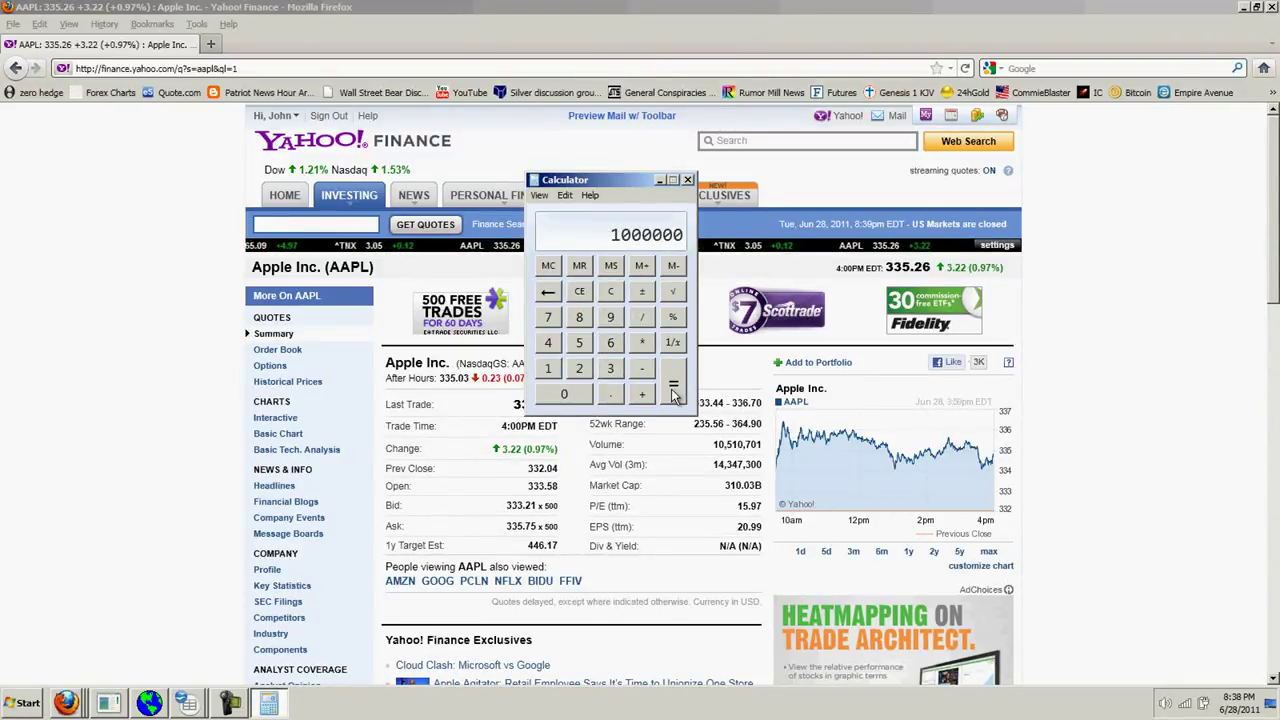
Close the calculator and return to the Mt. Gox trade history window.
left_click(688, 181)
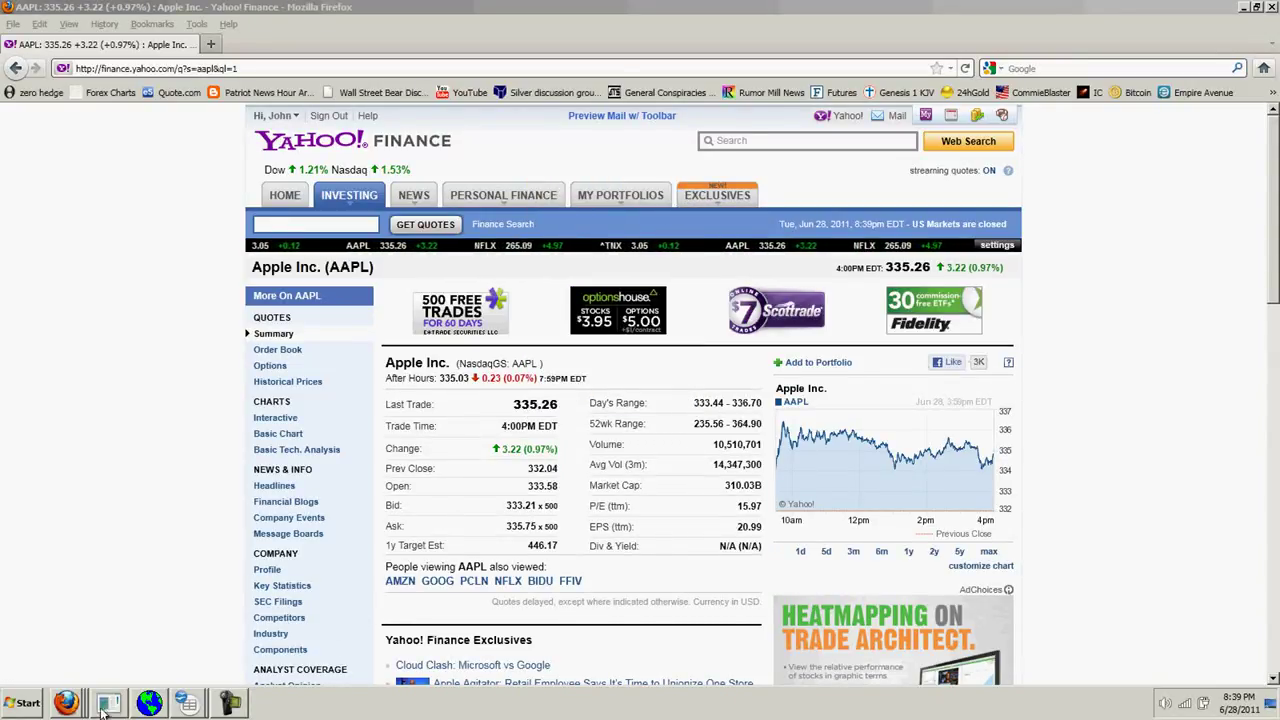
left_click(84, 644)
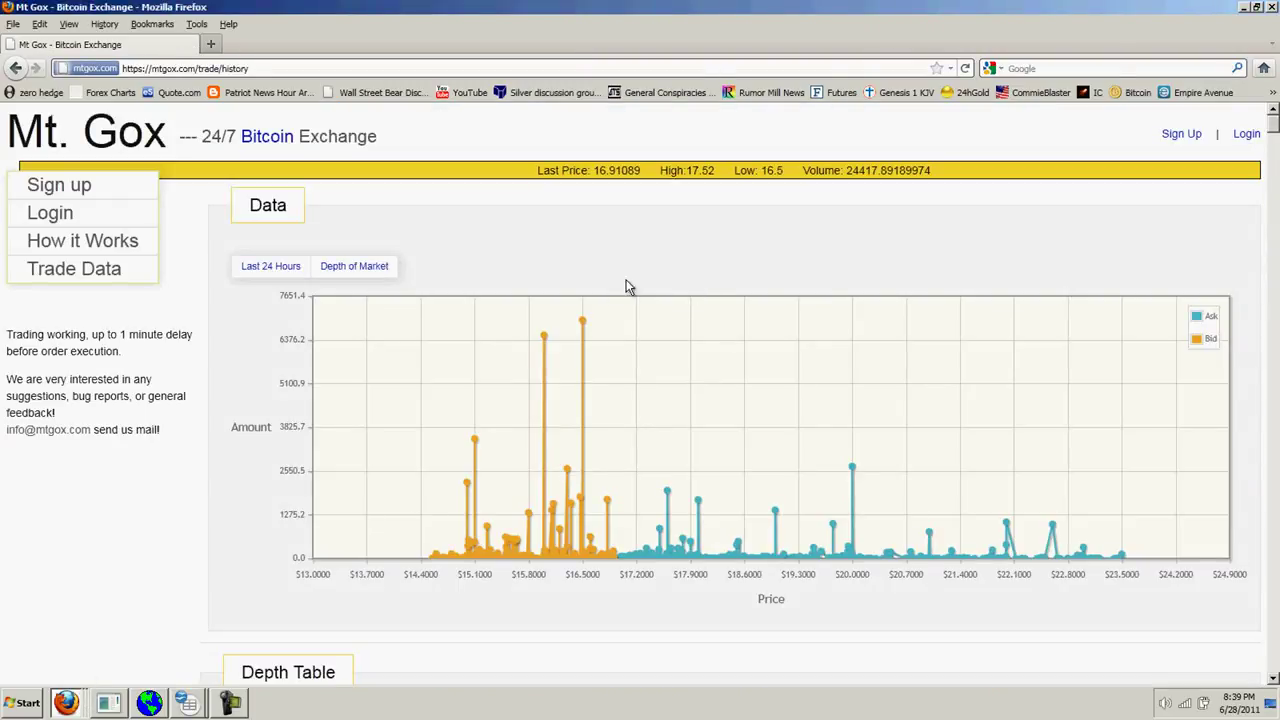